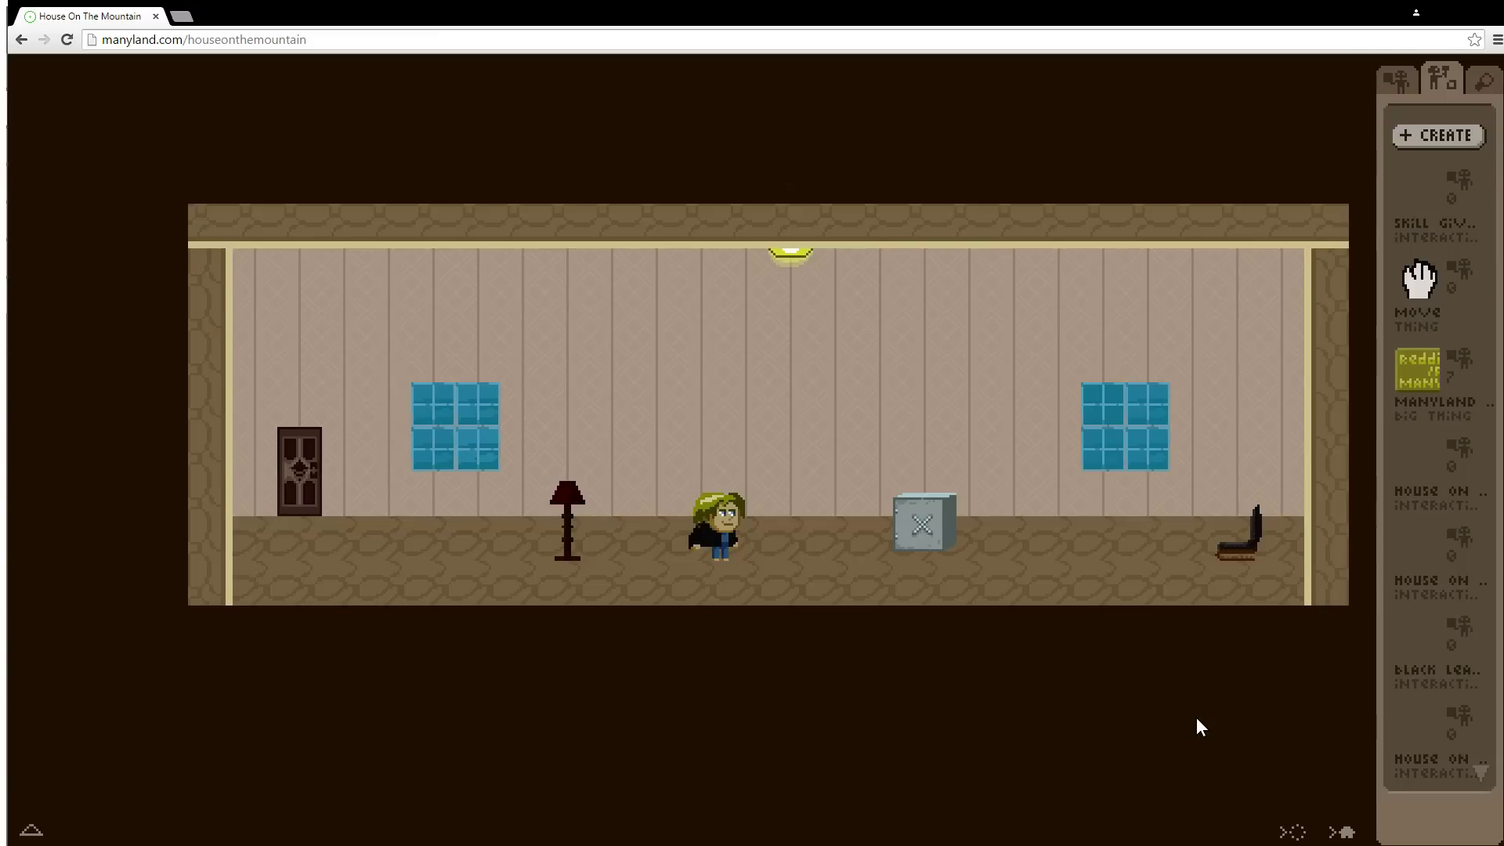
- Examine the custom Move and Break actions in the avatar's emote selection
{"action": "key", "text": "Down"}
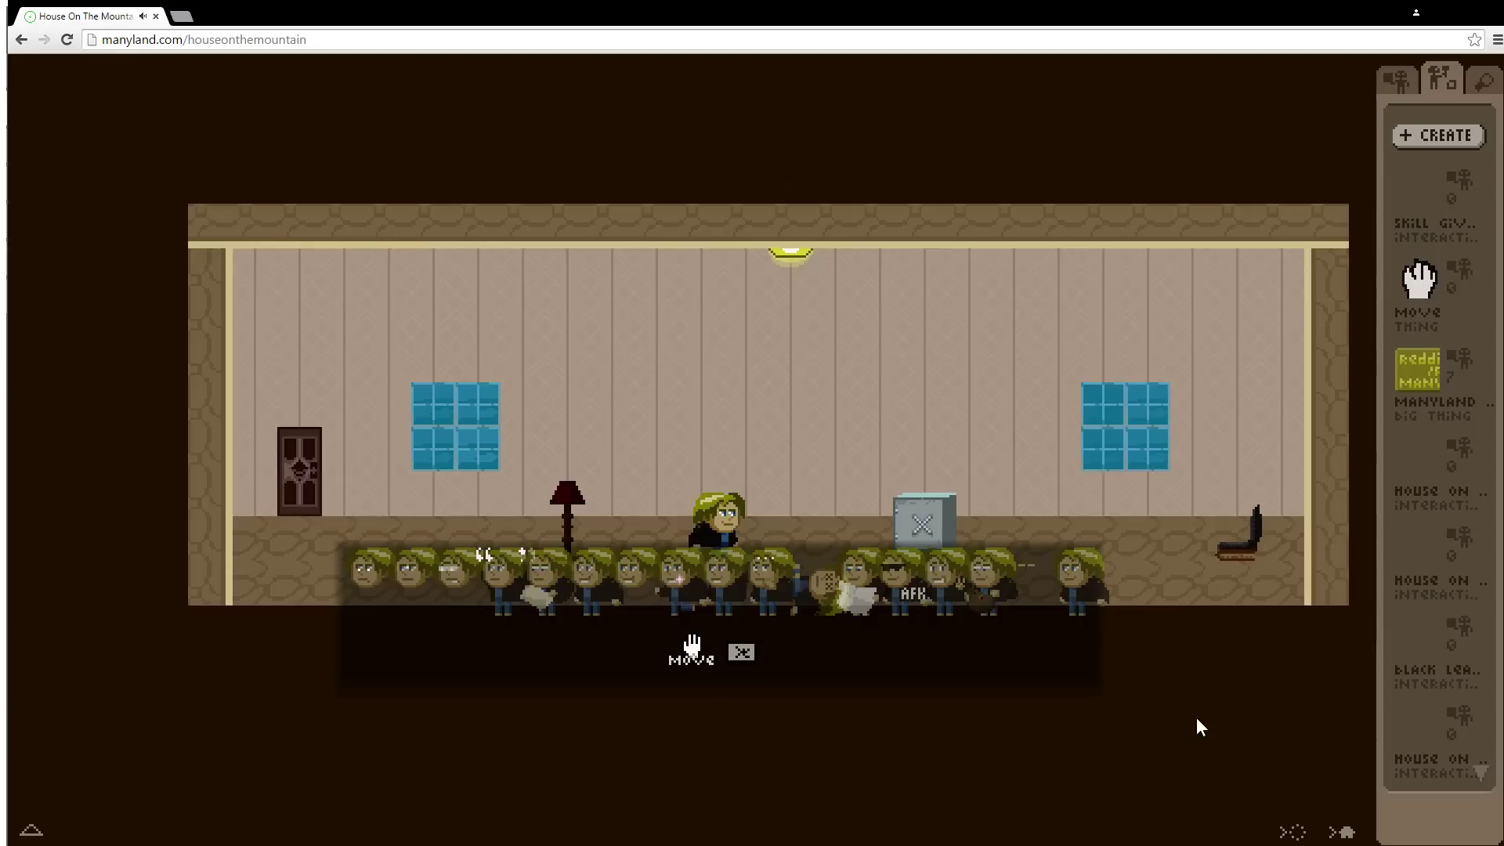
{"action": "key", "text": "Right"}
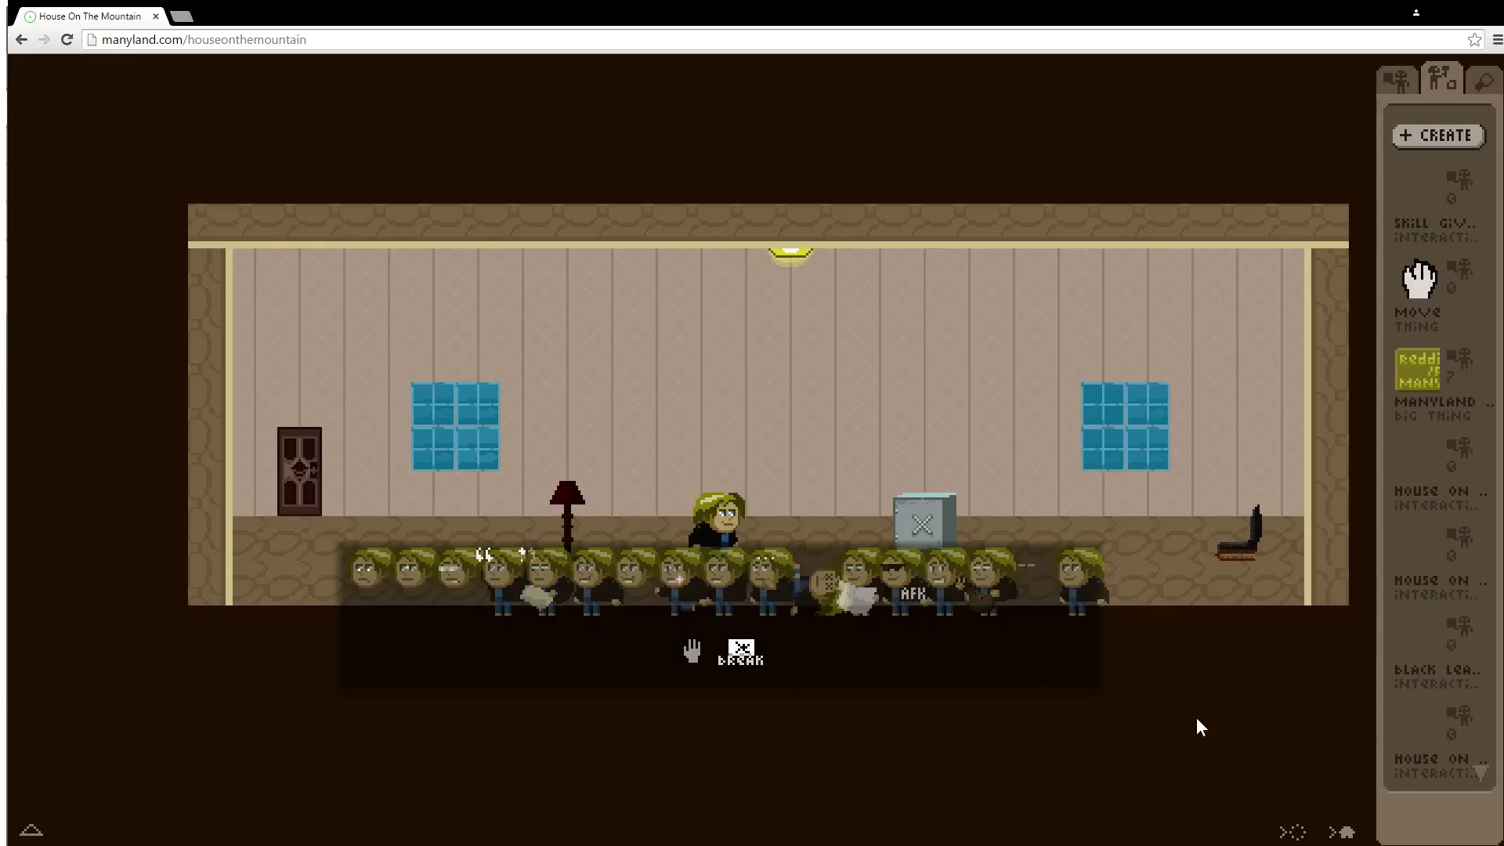
{"action": "key", "text": "Up"}
{"action": "key", "text": "Up"}
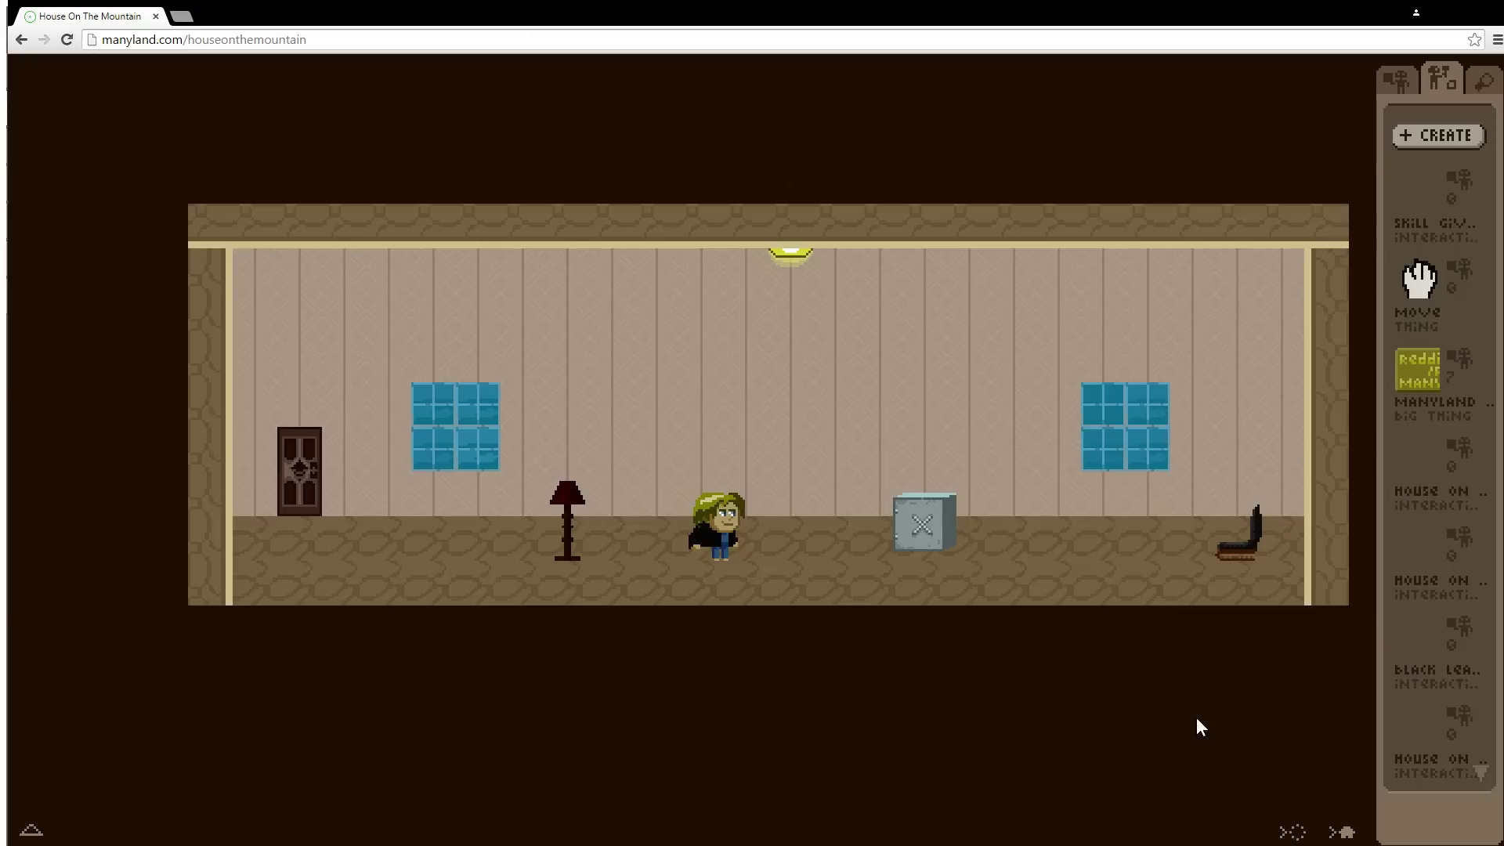
{"action": "key", "text": "Down"}
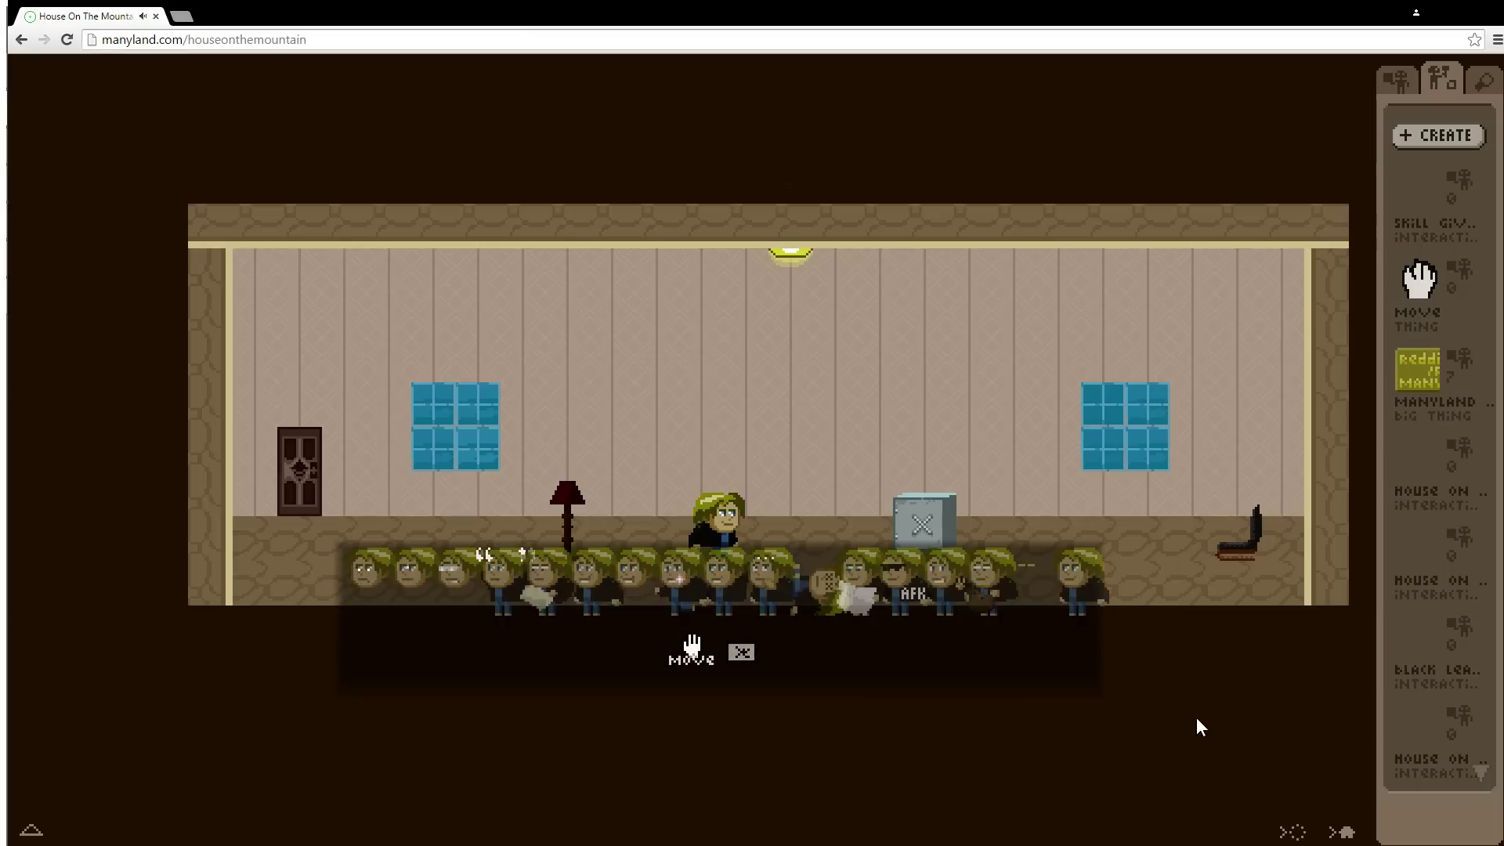
{"action": "key", "text": "Right"}
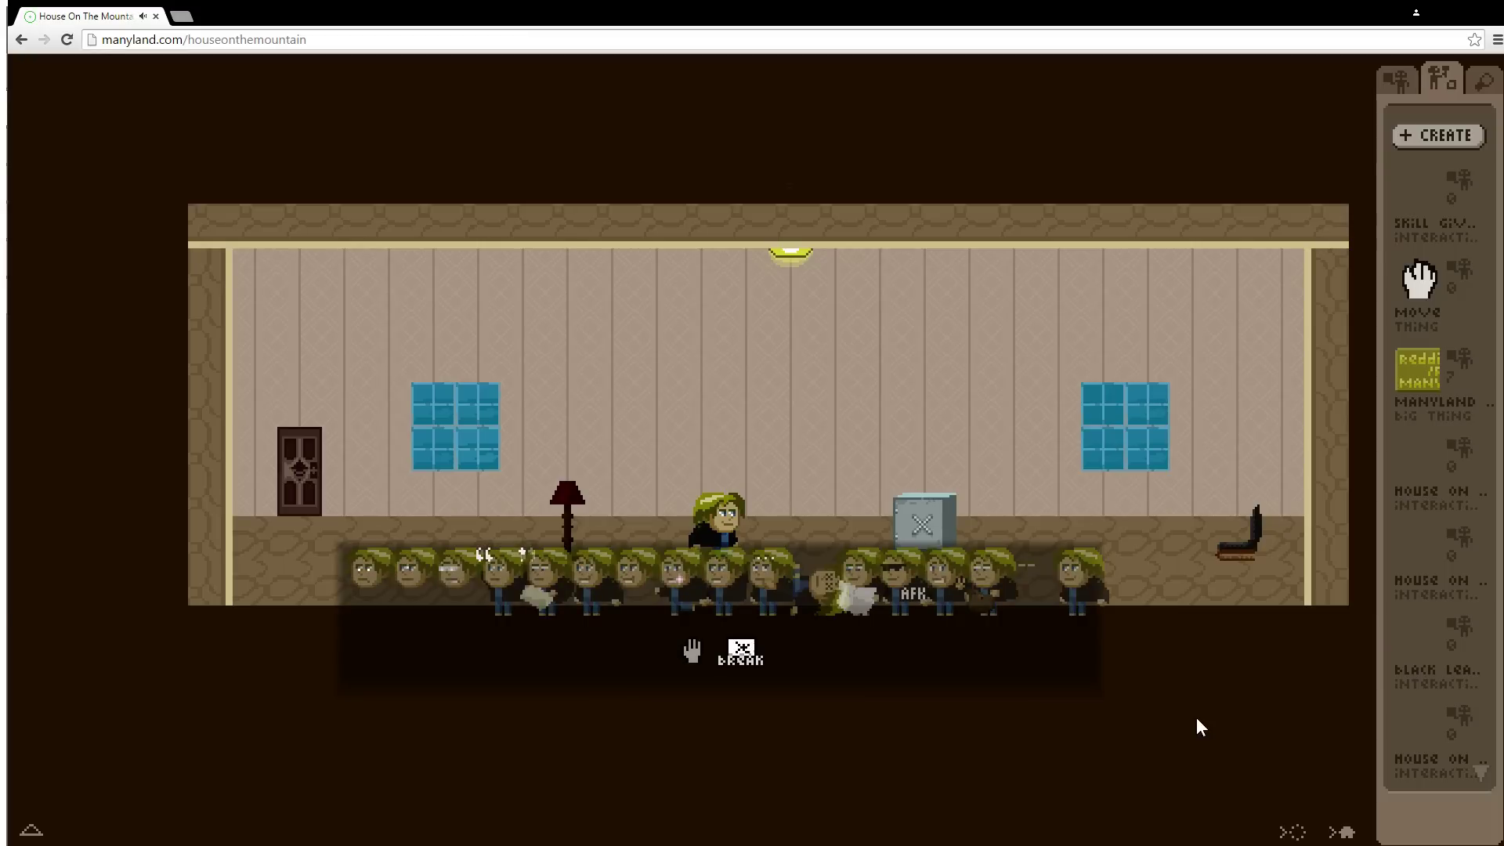
{"action": "key", "text": "Left"}
{"action": "key", "text": "Up"}
{"action": "key", "text": "Up"}
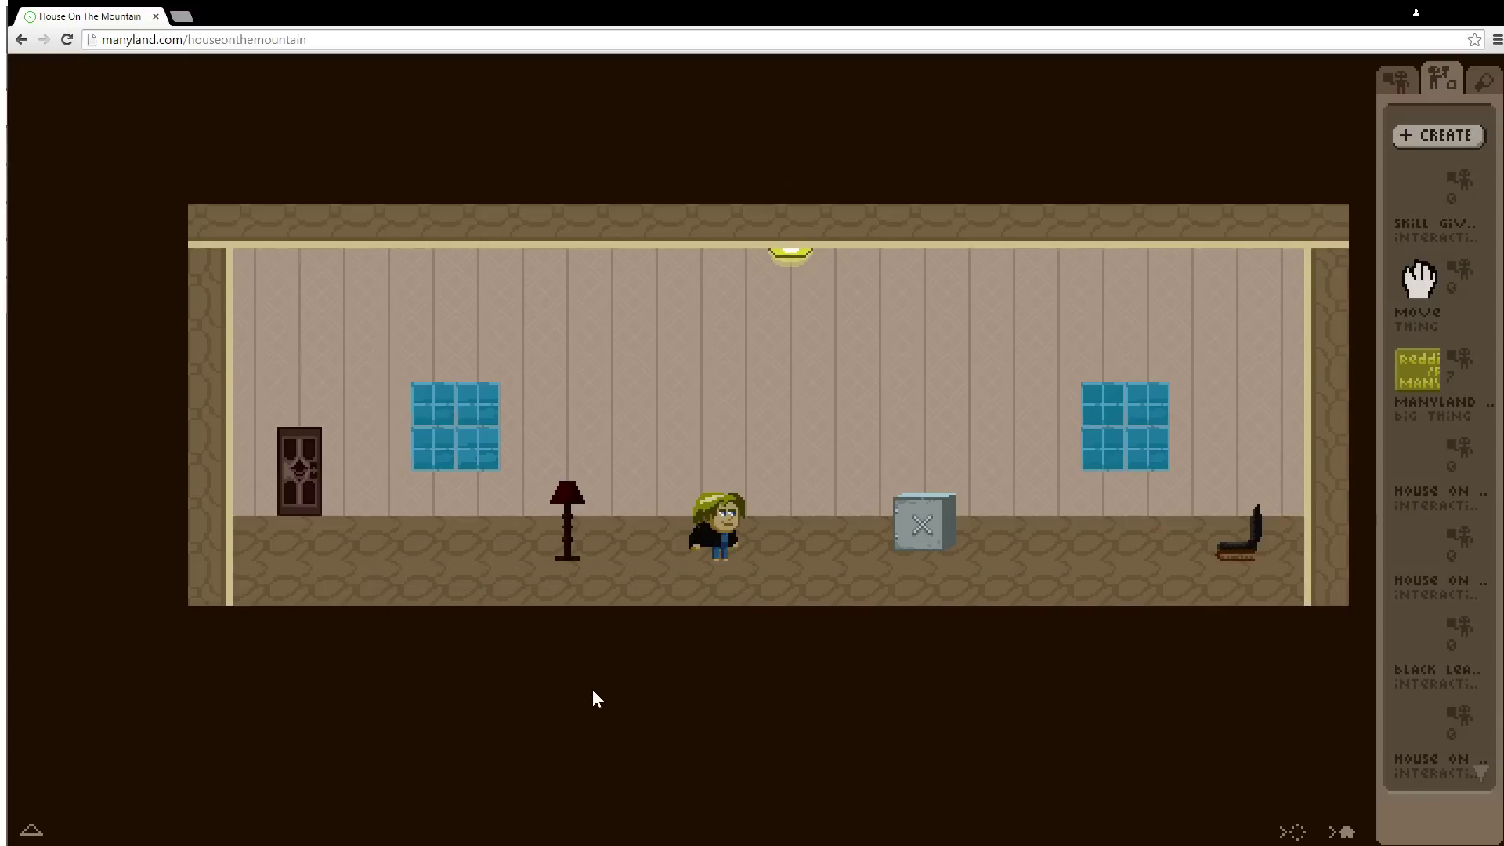
- Walk the avatar to the door and try to enter it, and inspect the safe
{"action": "key", "text": "Left"}
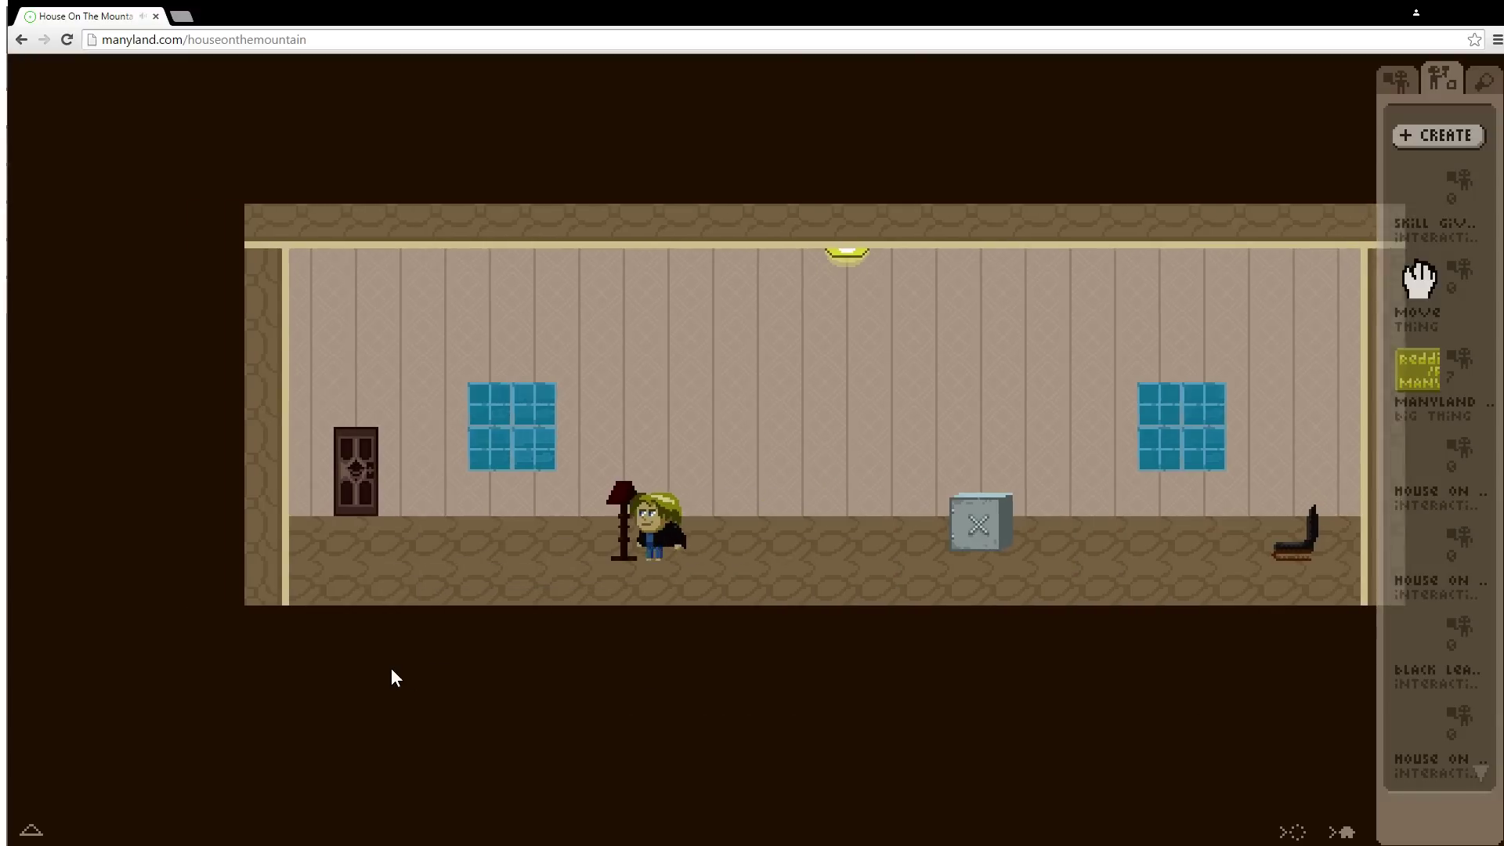
{"action": "key", "text": "Up"}
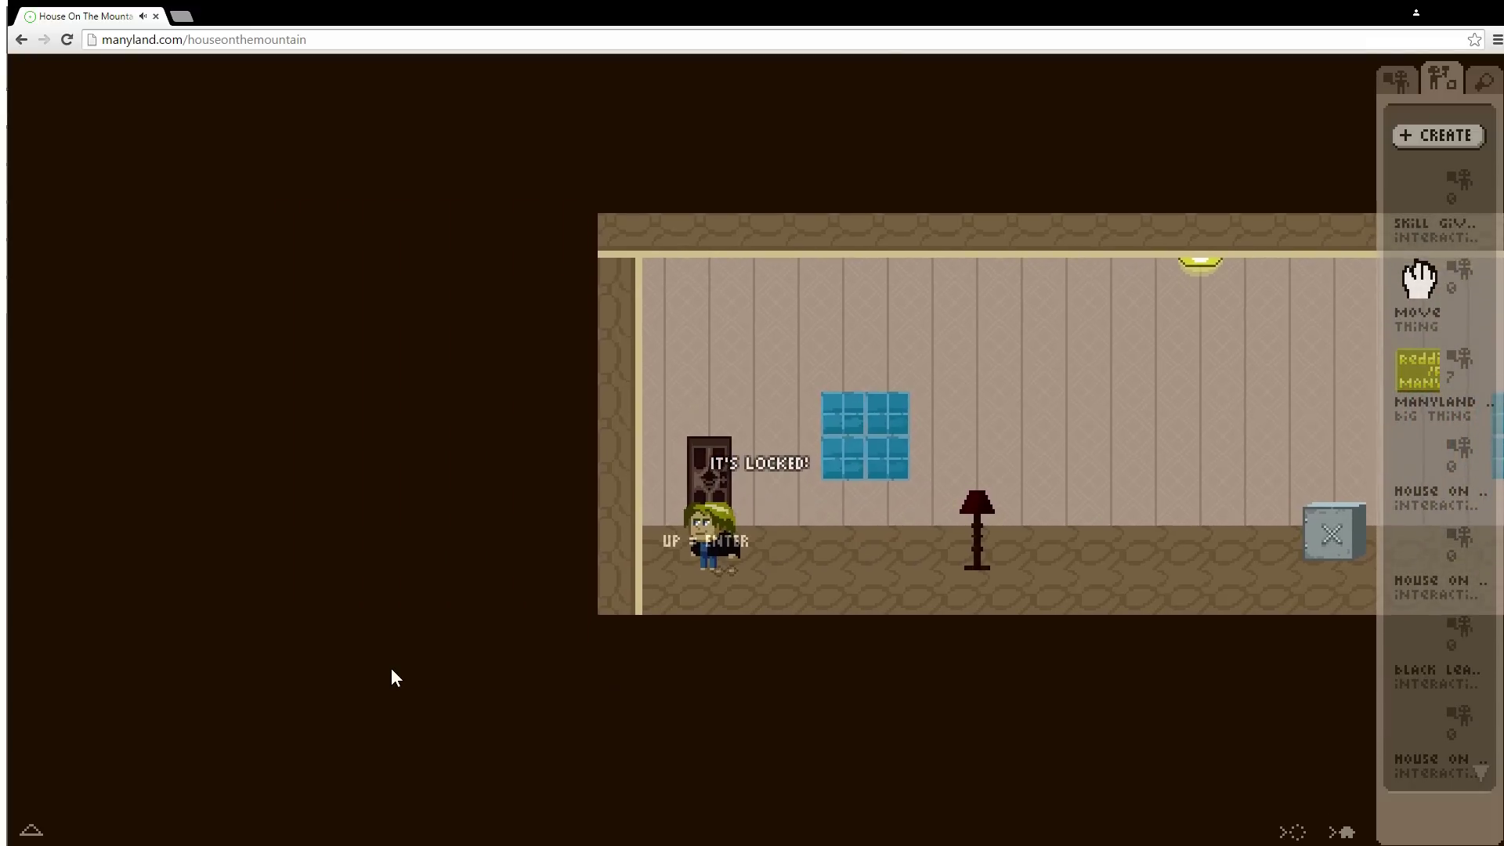
{"action": "key", "text": "Right"}
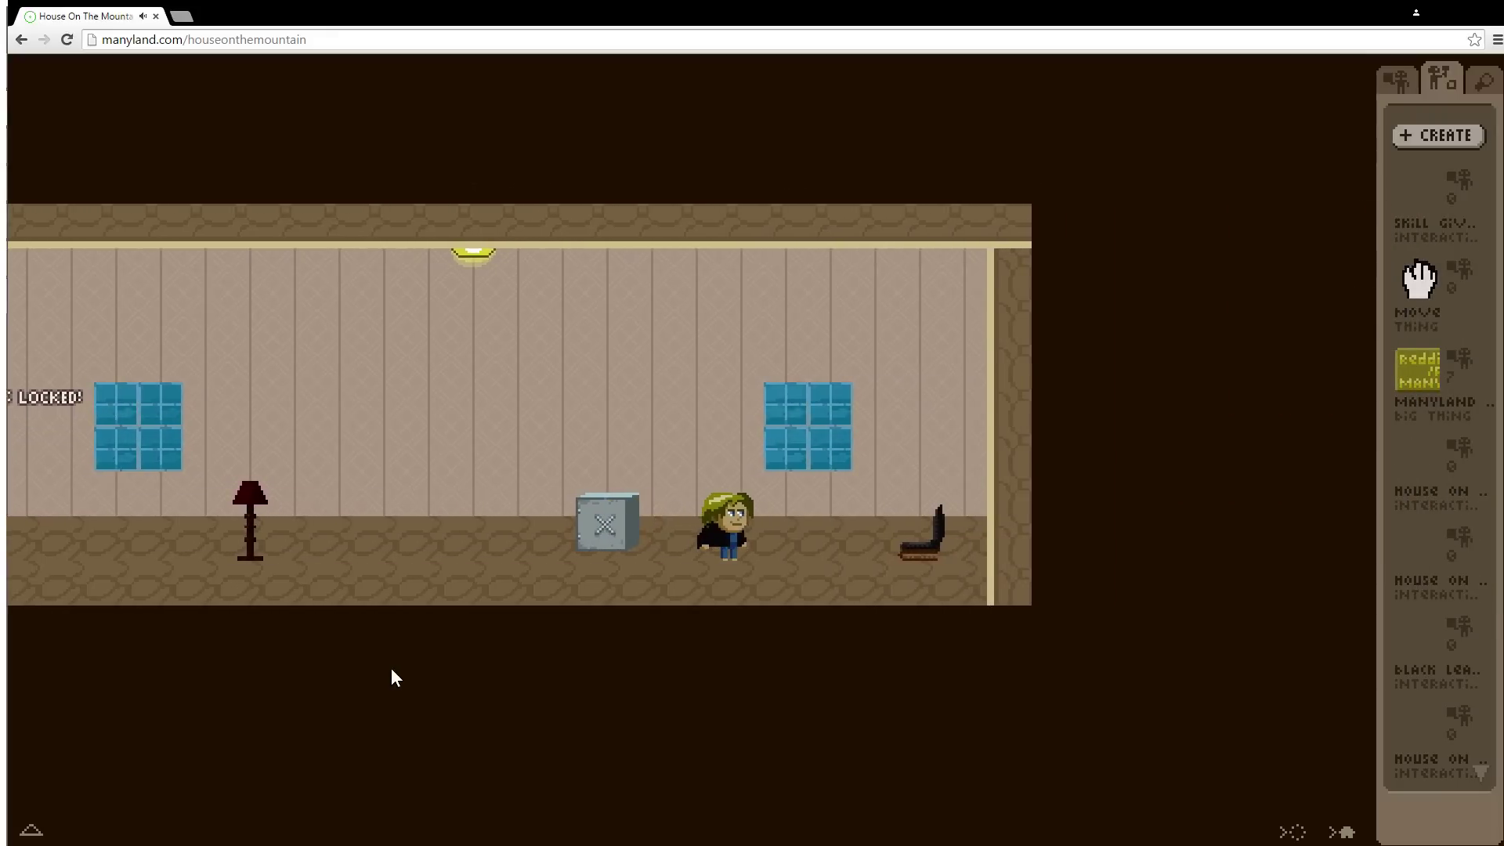
{"action": "key", "text": "Left"}
{"action": "key", "text": "Up"}
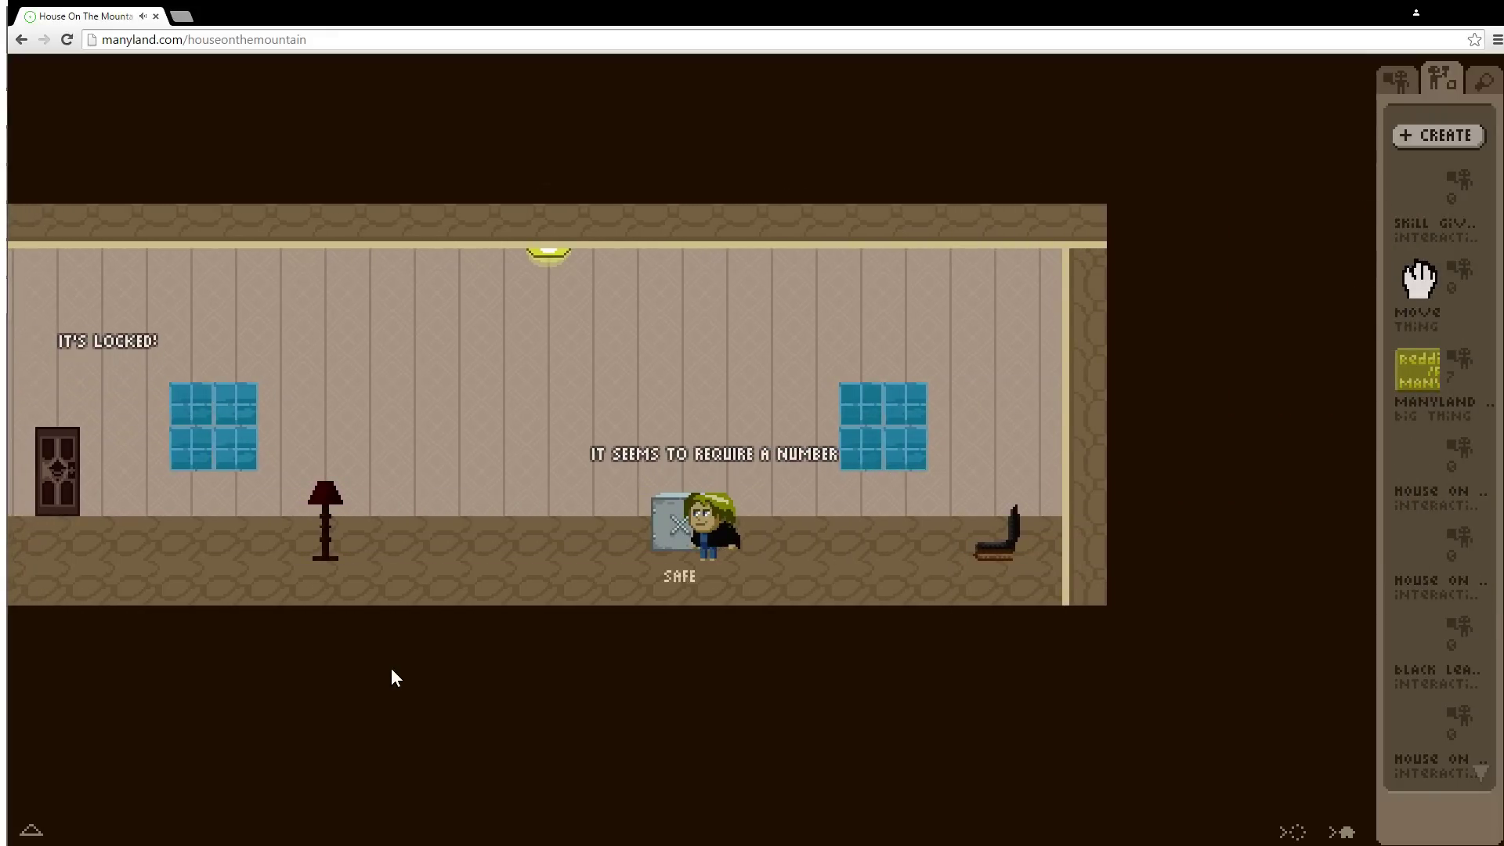
- Walk to the black leather chair, inspect it and perform the Move action on it
{"action": "key", "text": "Right"}
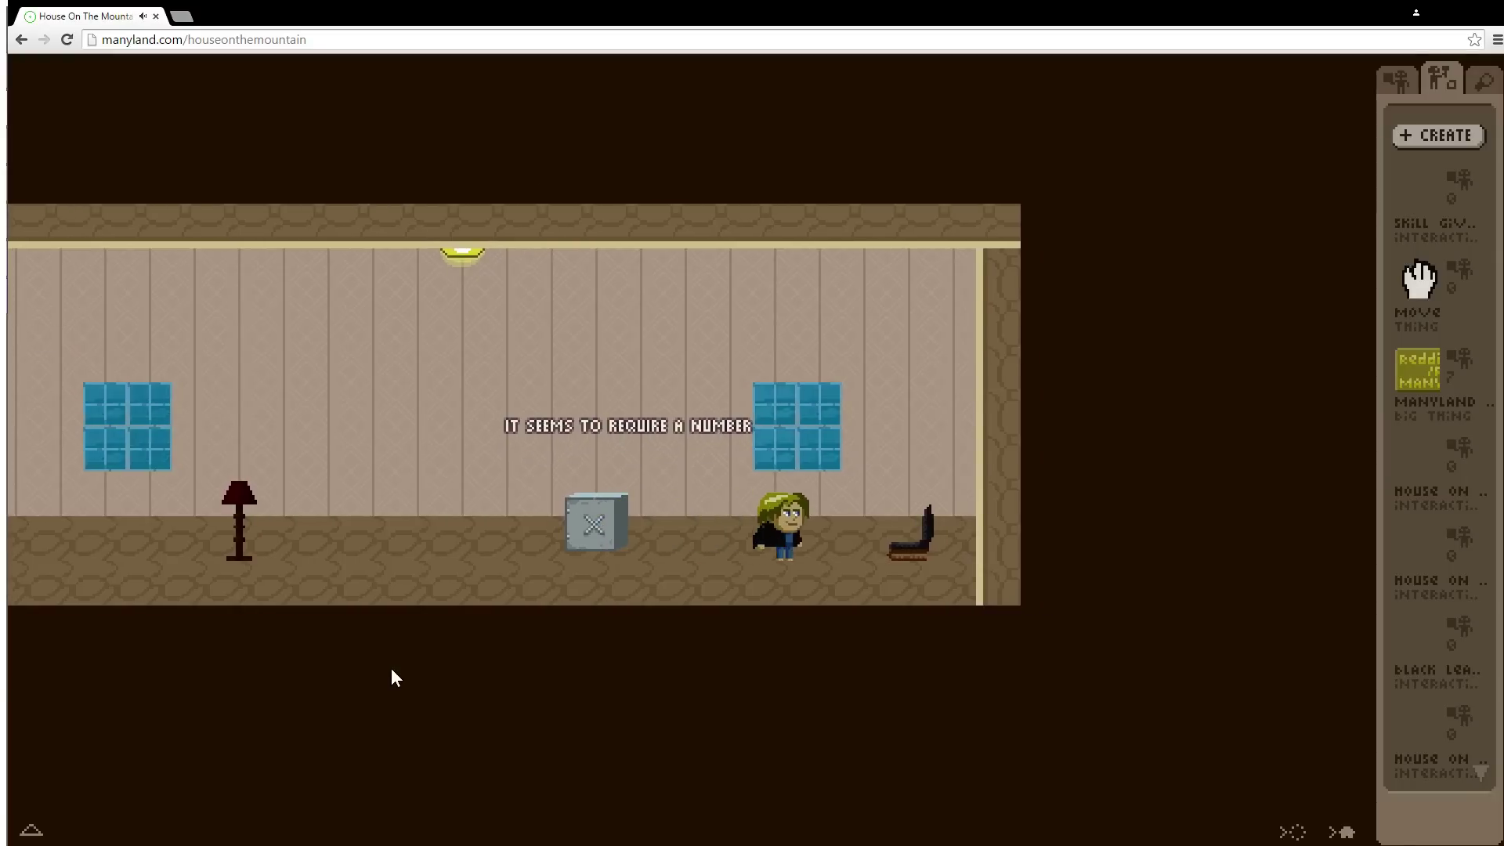
{"action": "key", "text": "Up"}
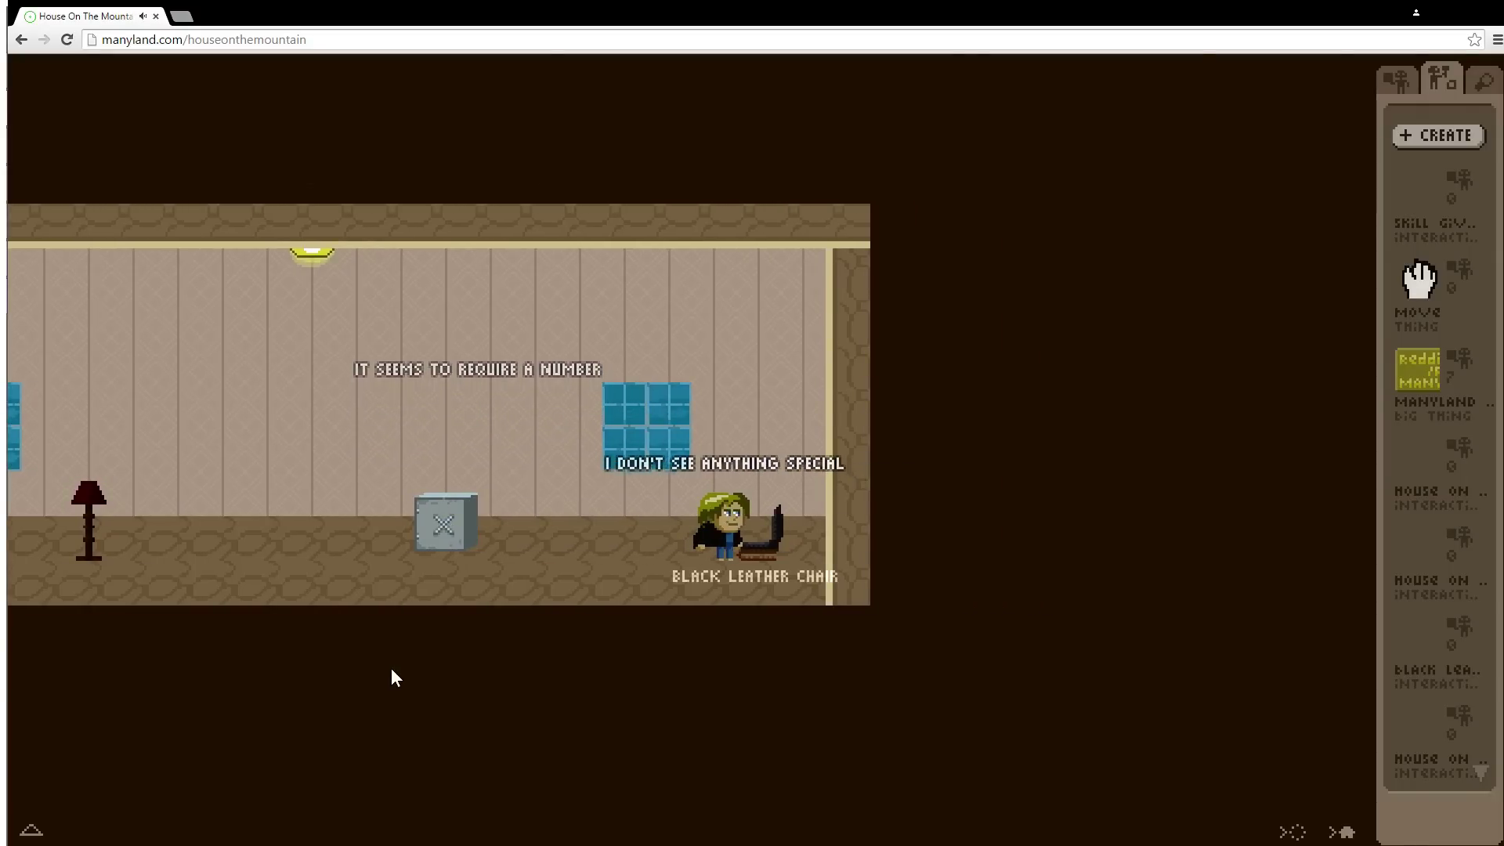
{"action": "key", "text": "Down"}
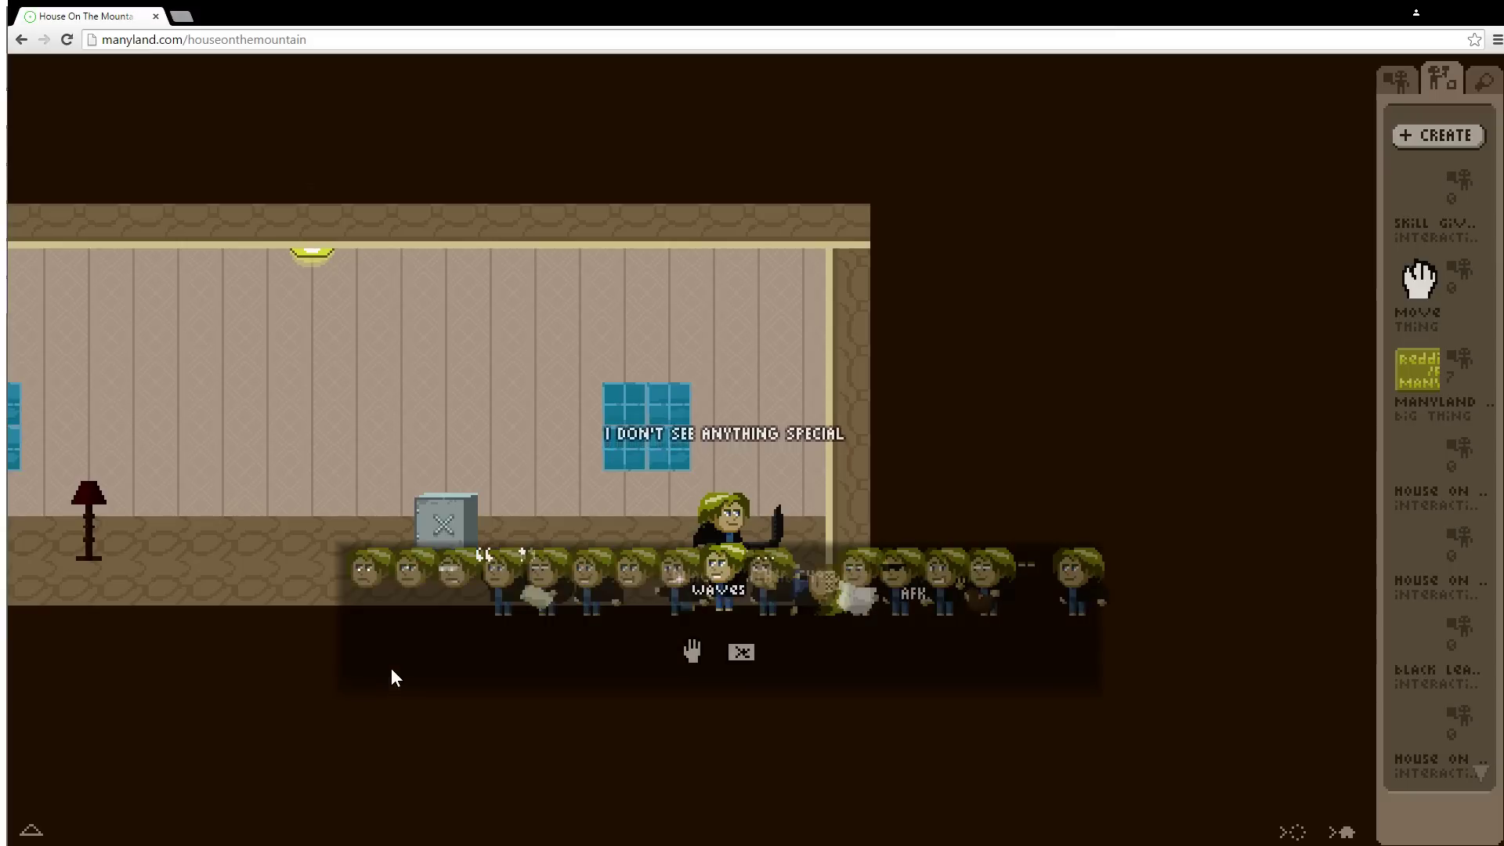
{"action": "key", "text": "Right"}
{"action": "key", "text": "Down"}
{"action": "key", "text": "Right"}
{"action": "key", "text": "Down"}
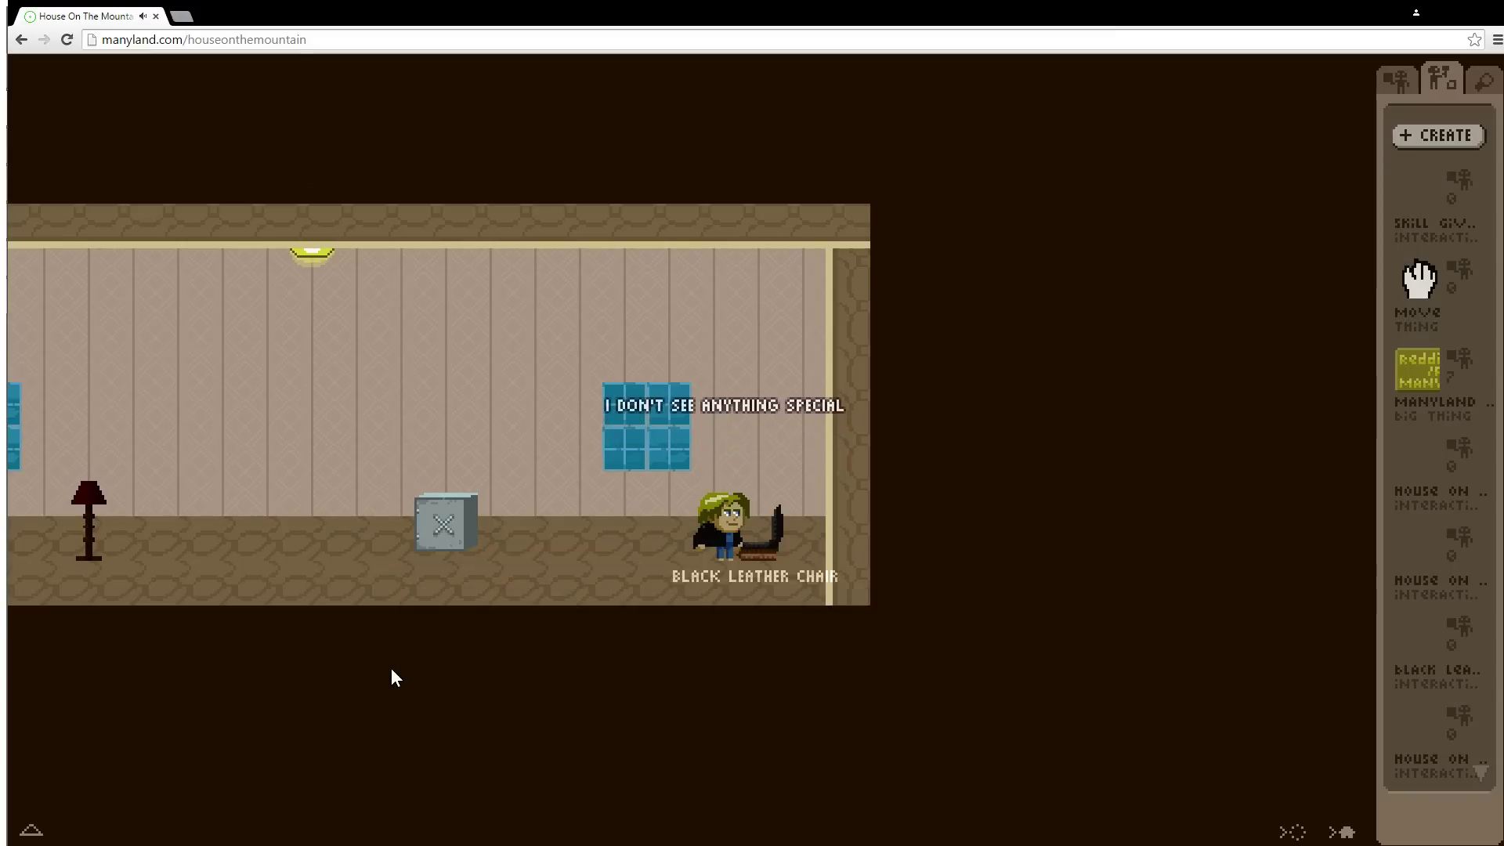
{"action": "key", "text": "Down"}
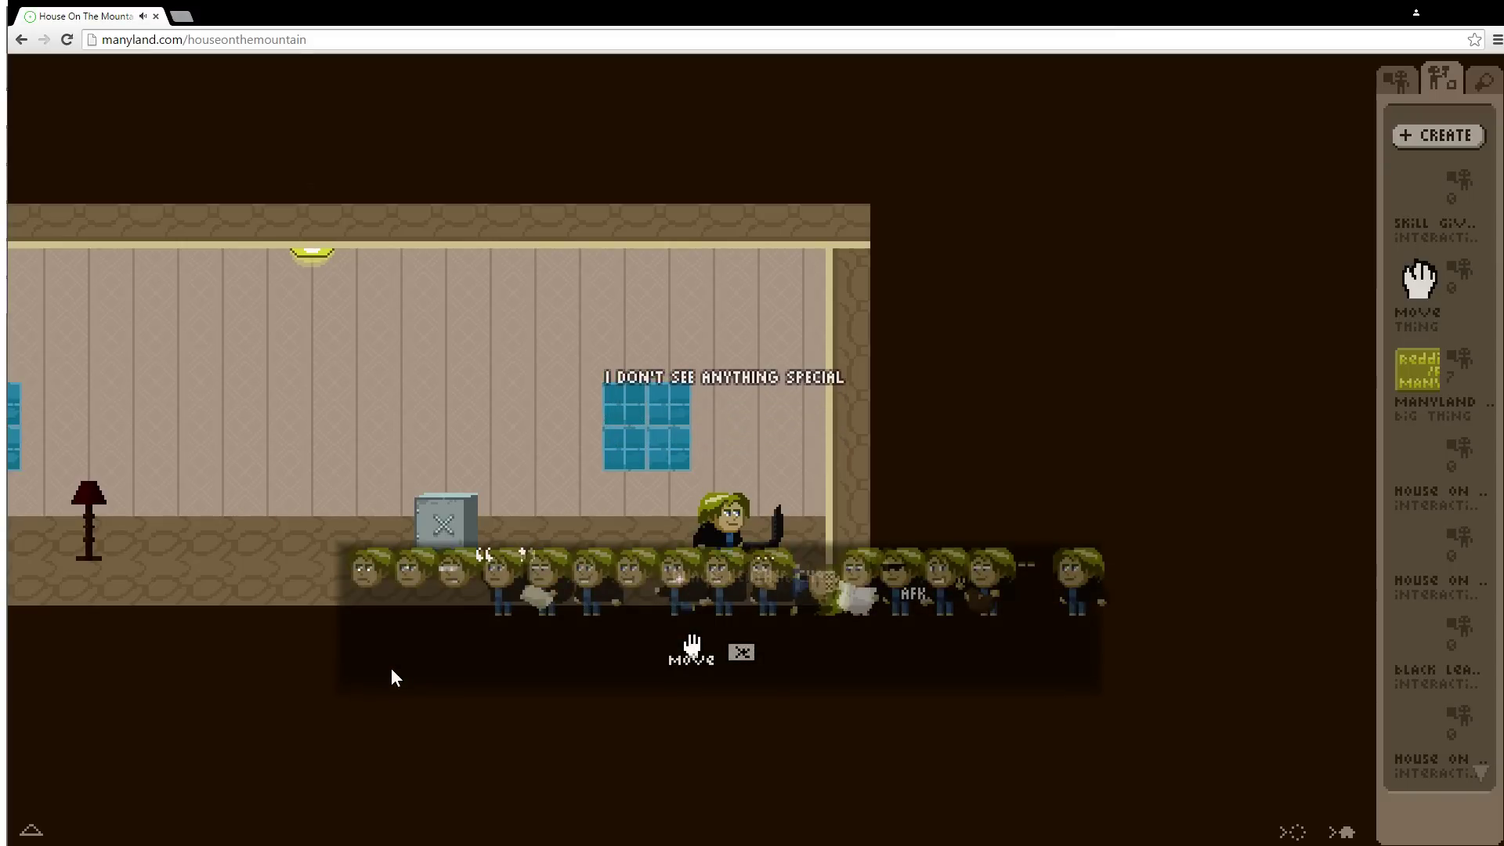
{"action": "key", "text": "Down"}
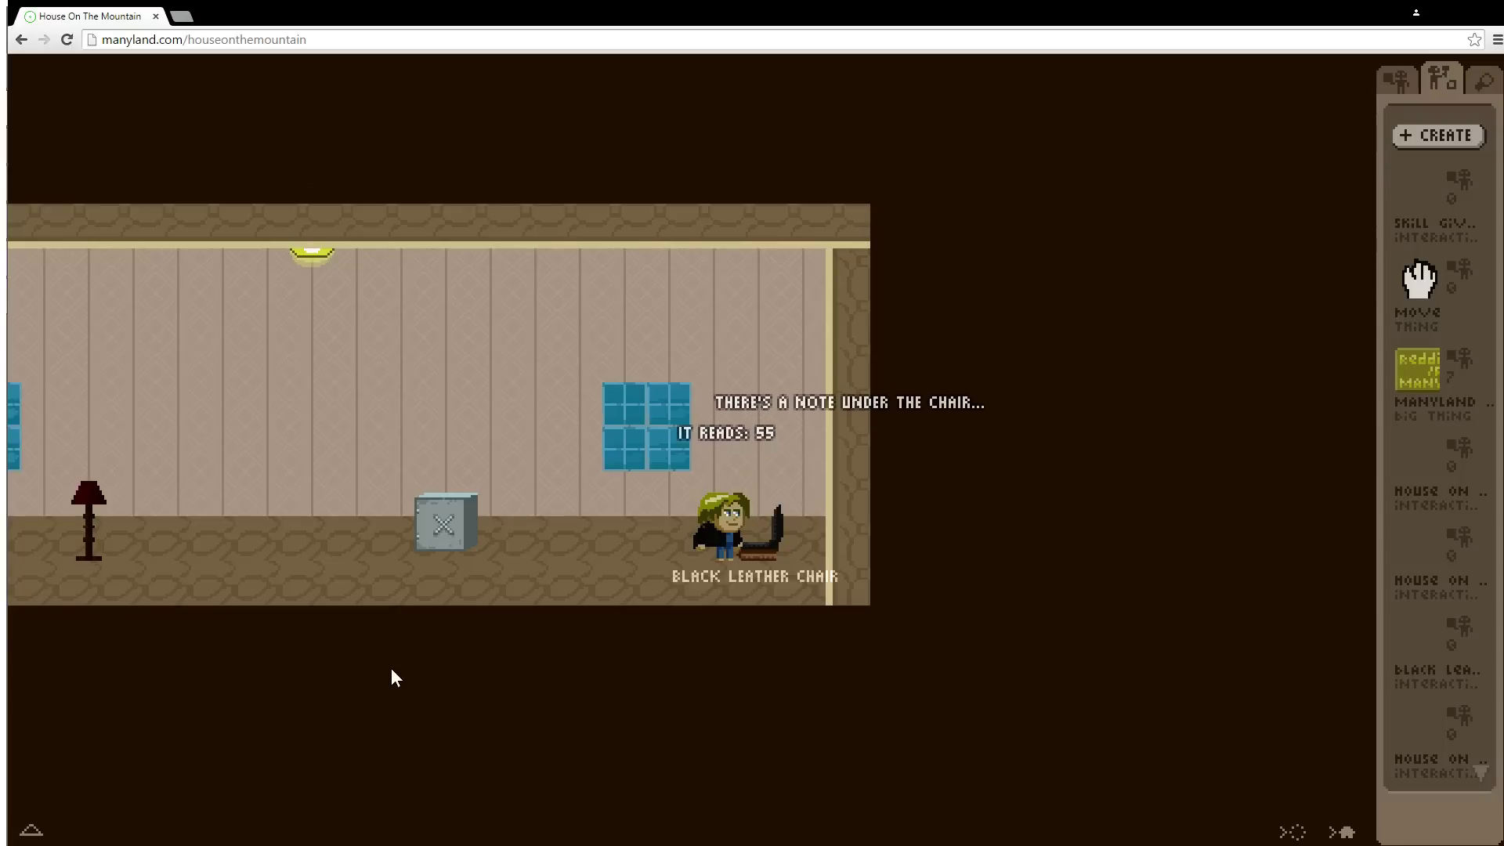
- Walk to the safe and say the number code from the note under the chair
{"action": "key", "text": "Left"}
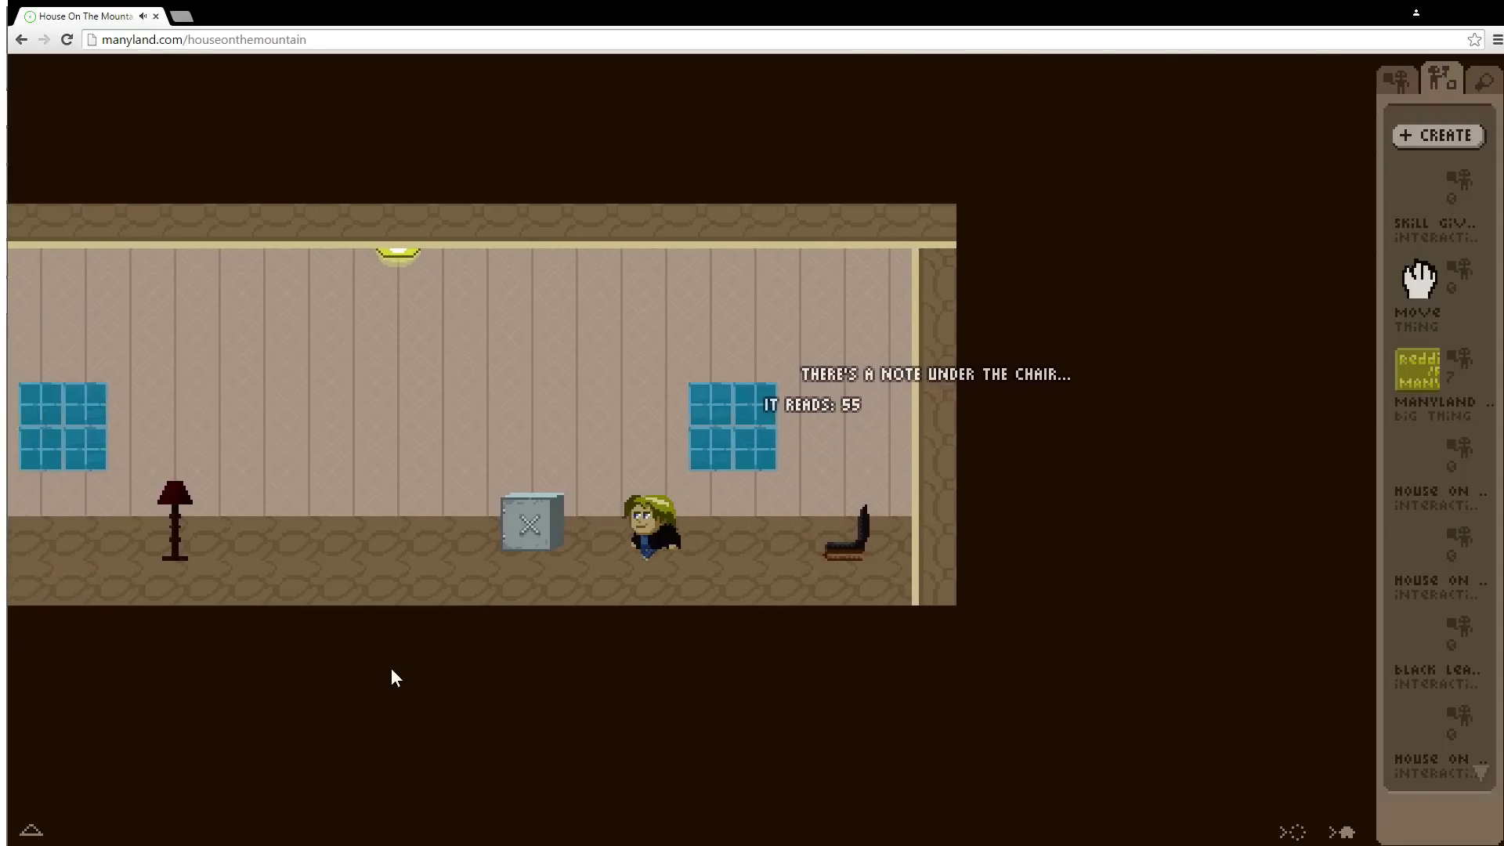
{"action": "type", "text": "55"}
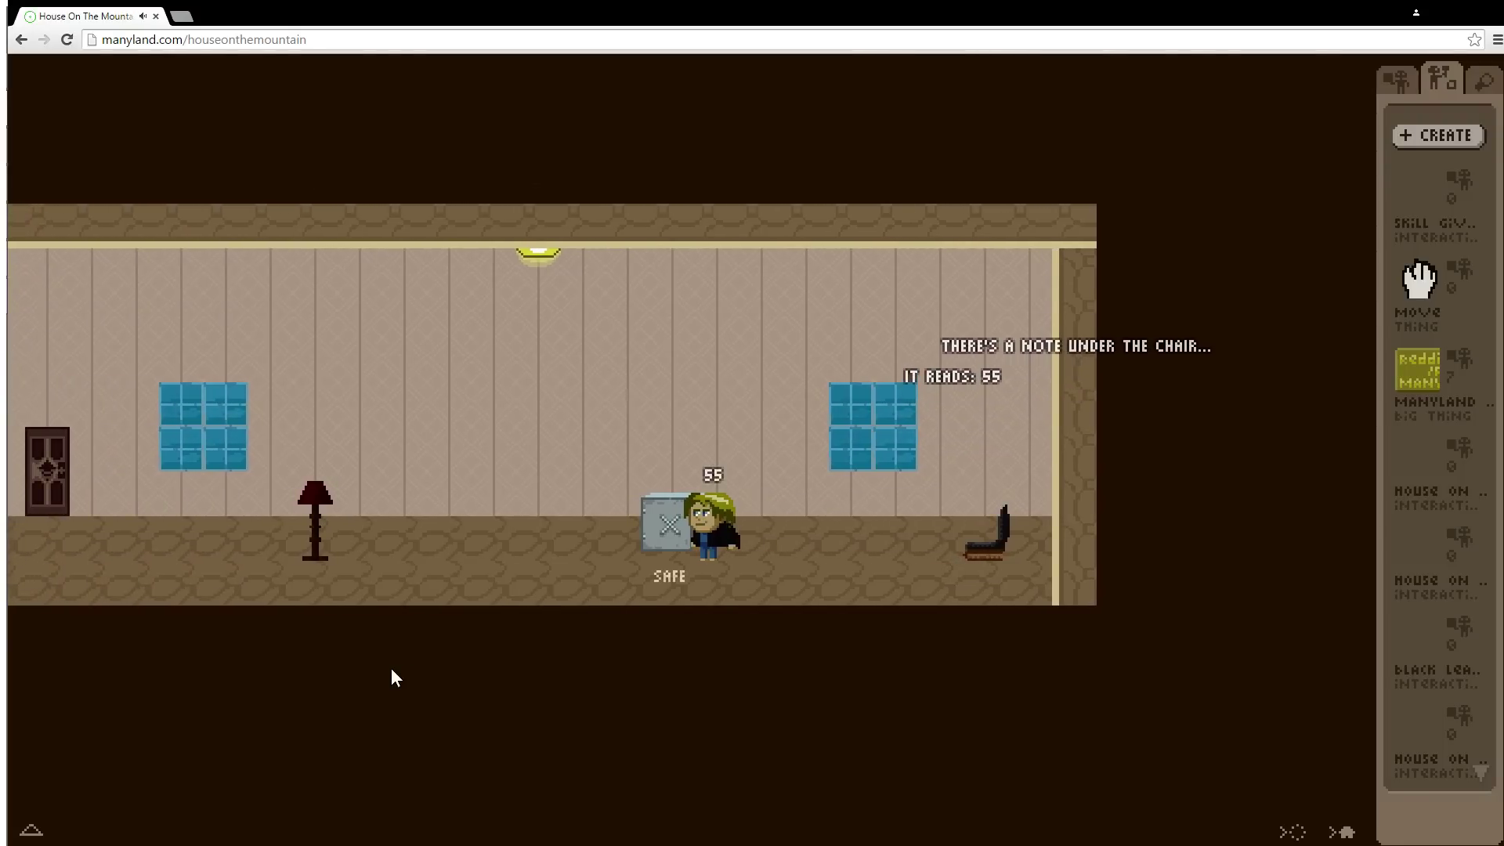
{"action": "key", "text": "Return"}
- Walk to the door and go through it, and return to the house with "to last"
{"action": "key", "text": "Left"}
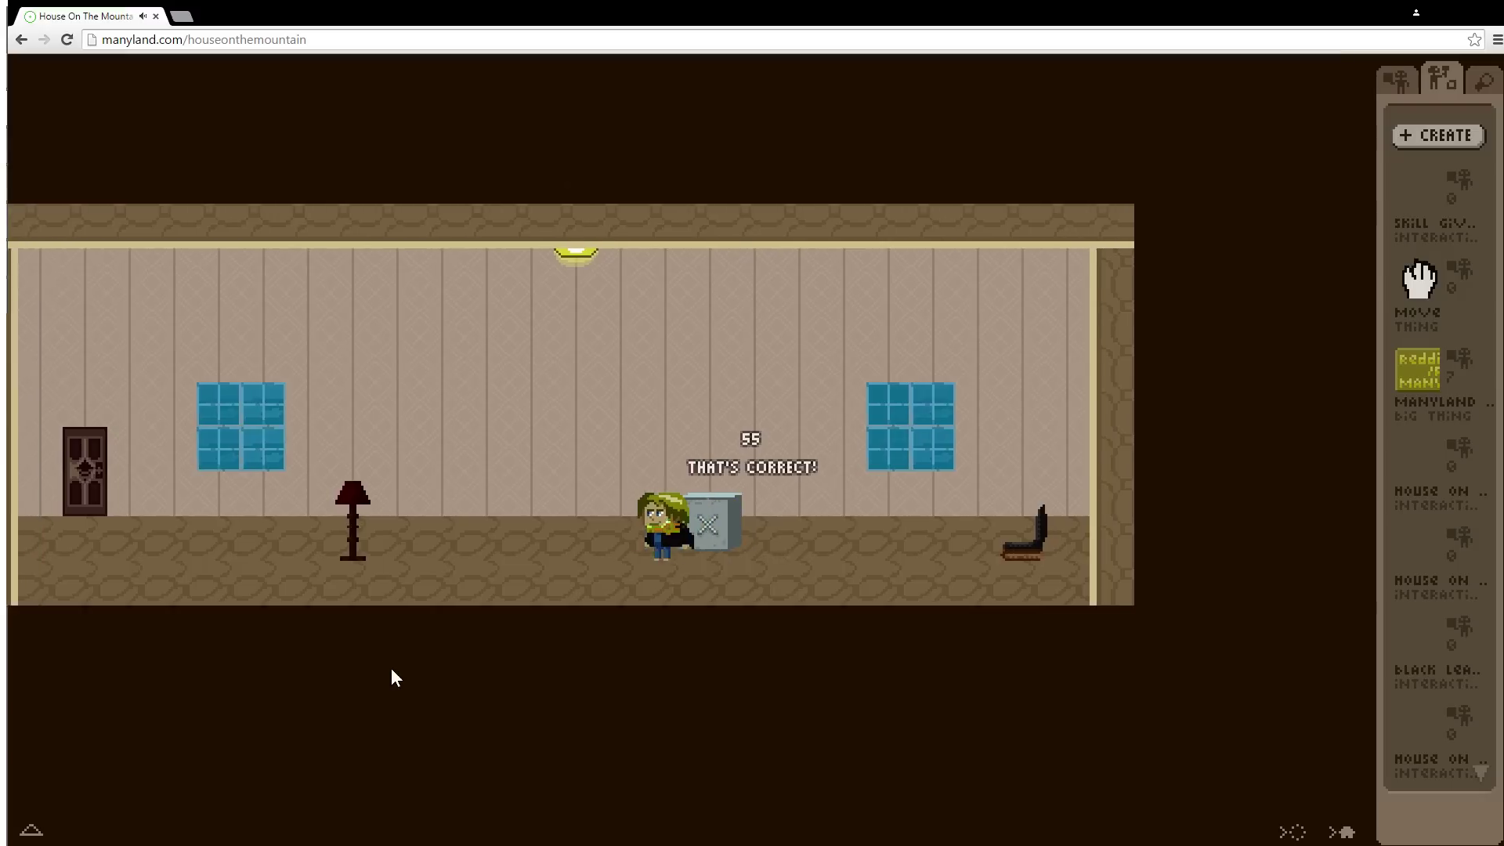
{"action": "key", "text": "Left"}
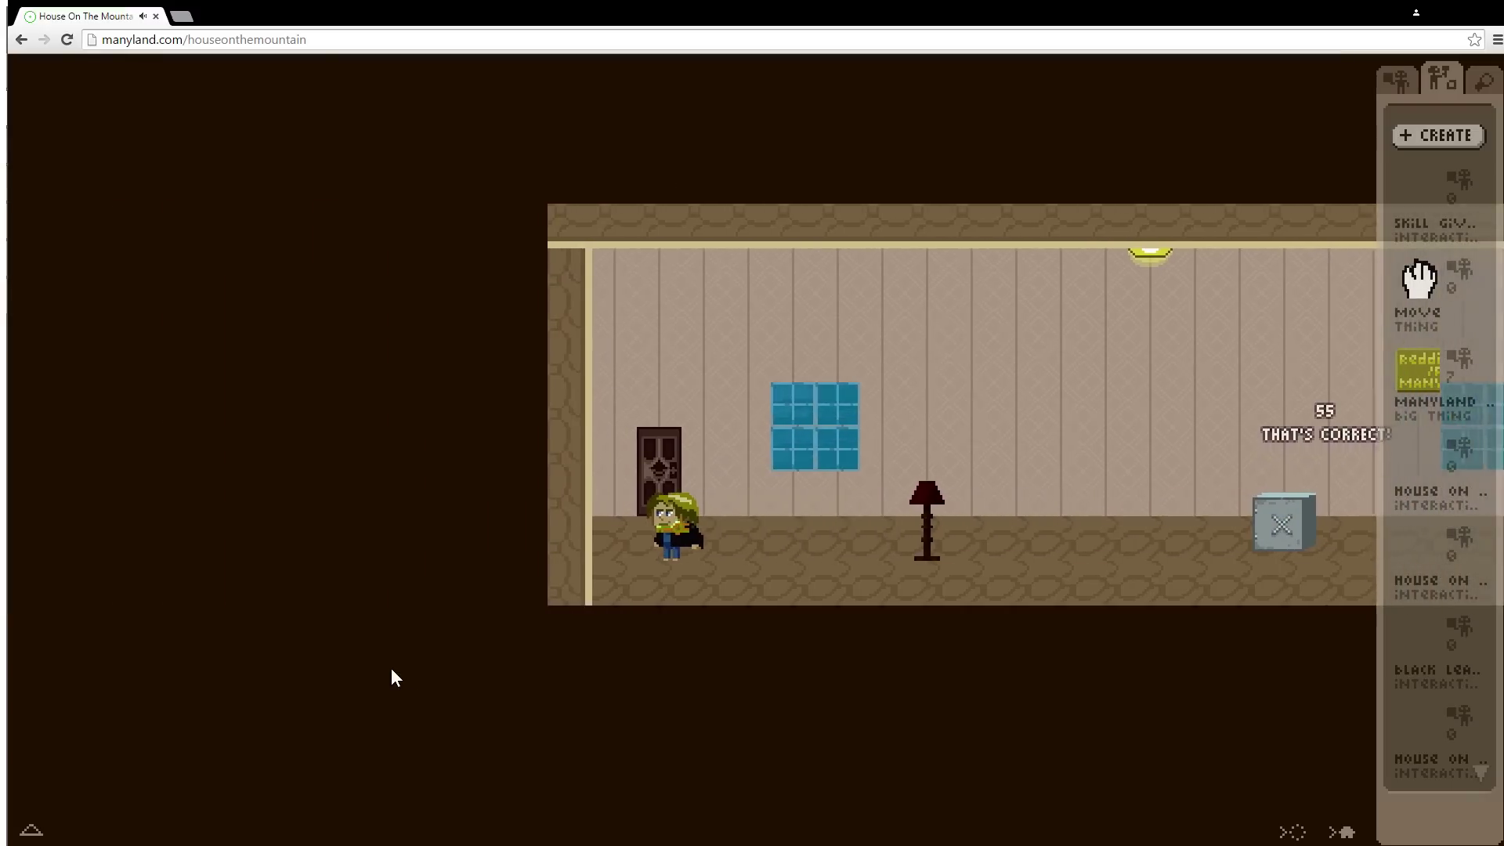
{"action": "left_click", "coordinate": [1402, 641]}
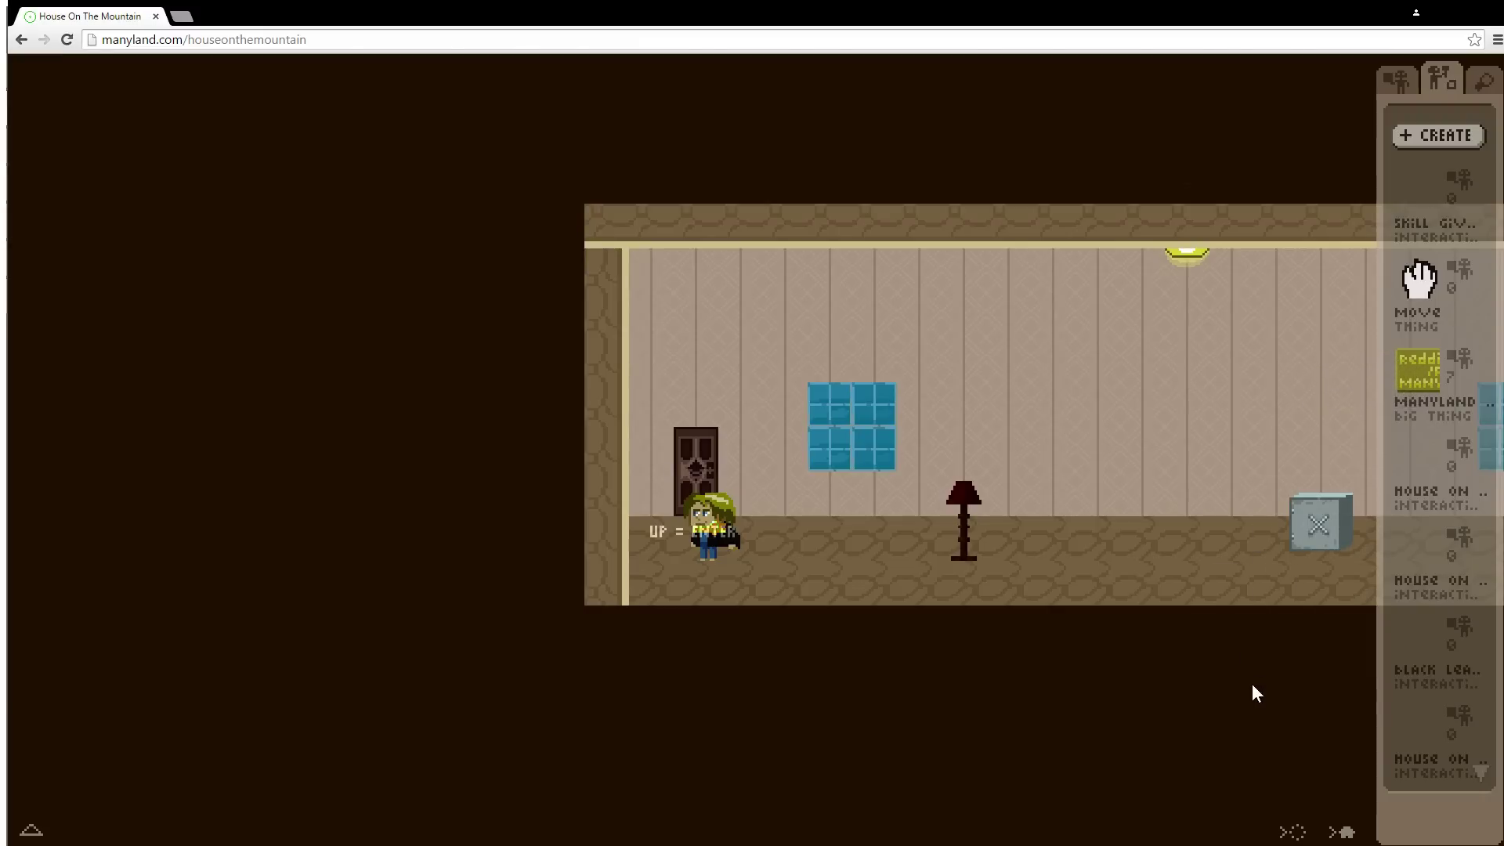
{"action": "key", "text": "Up"}
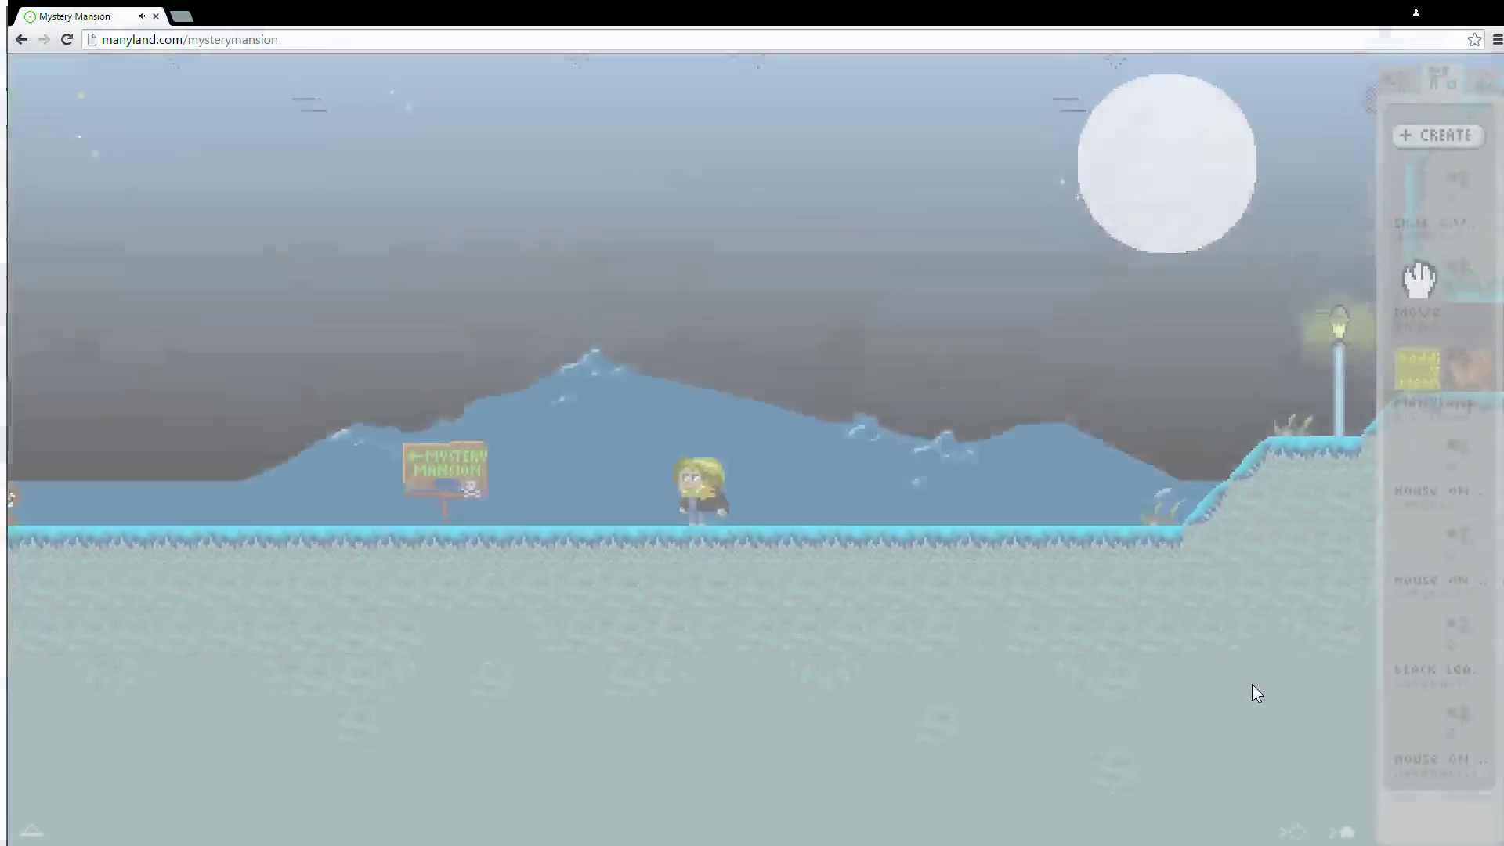
{"action": "type", "text": "to last"}
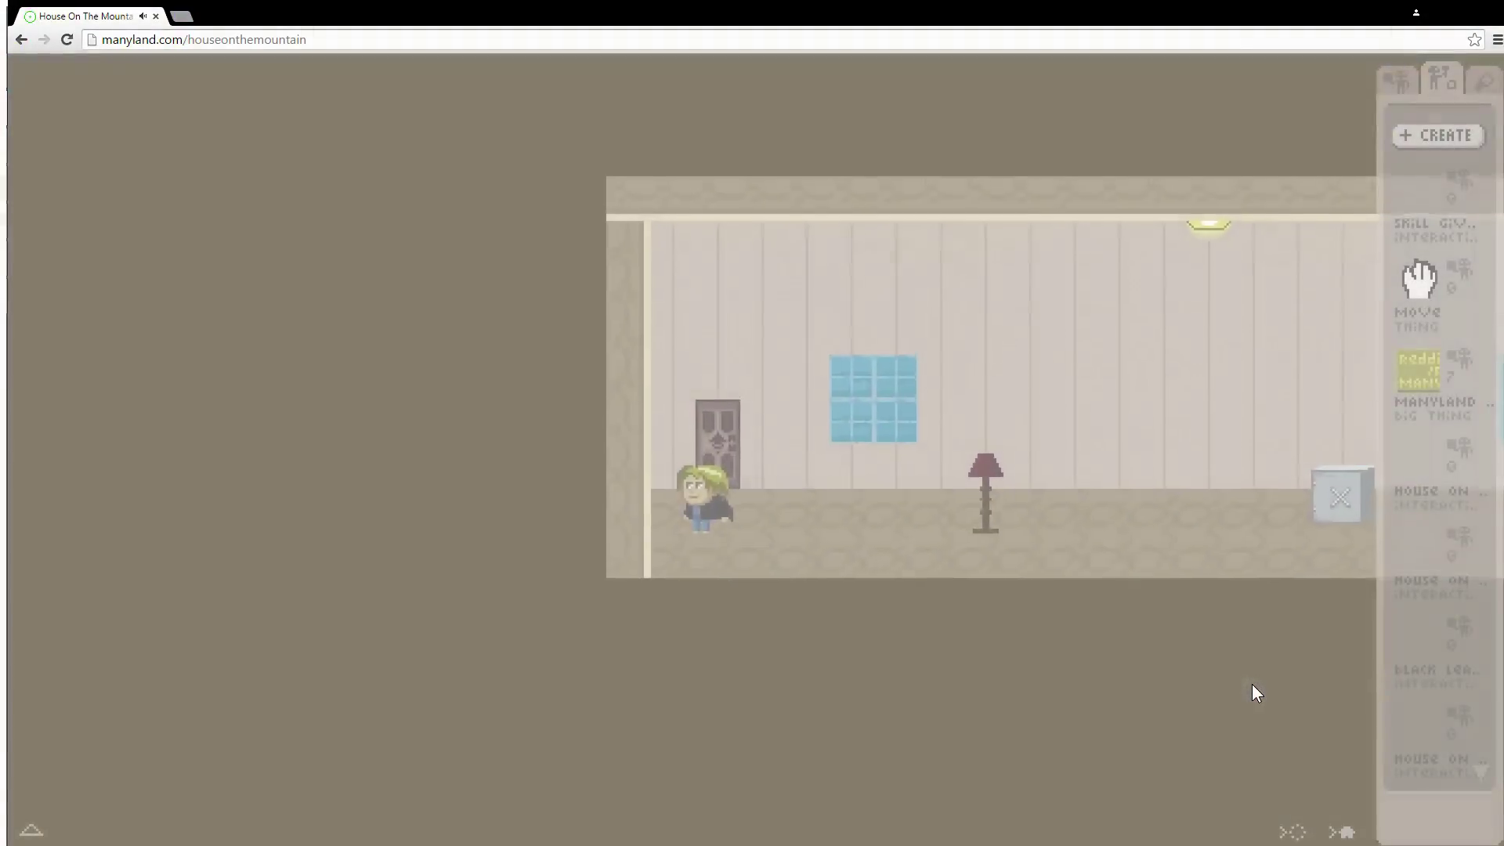
- Say "dontpossess me!" in the middle of the room and walk past the safe
{"action": "key", "text": "Right"}
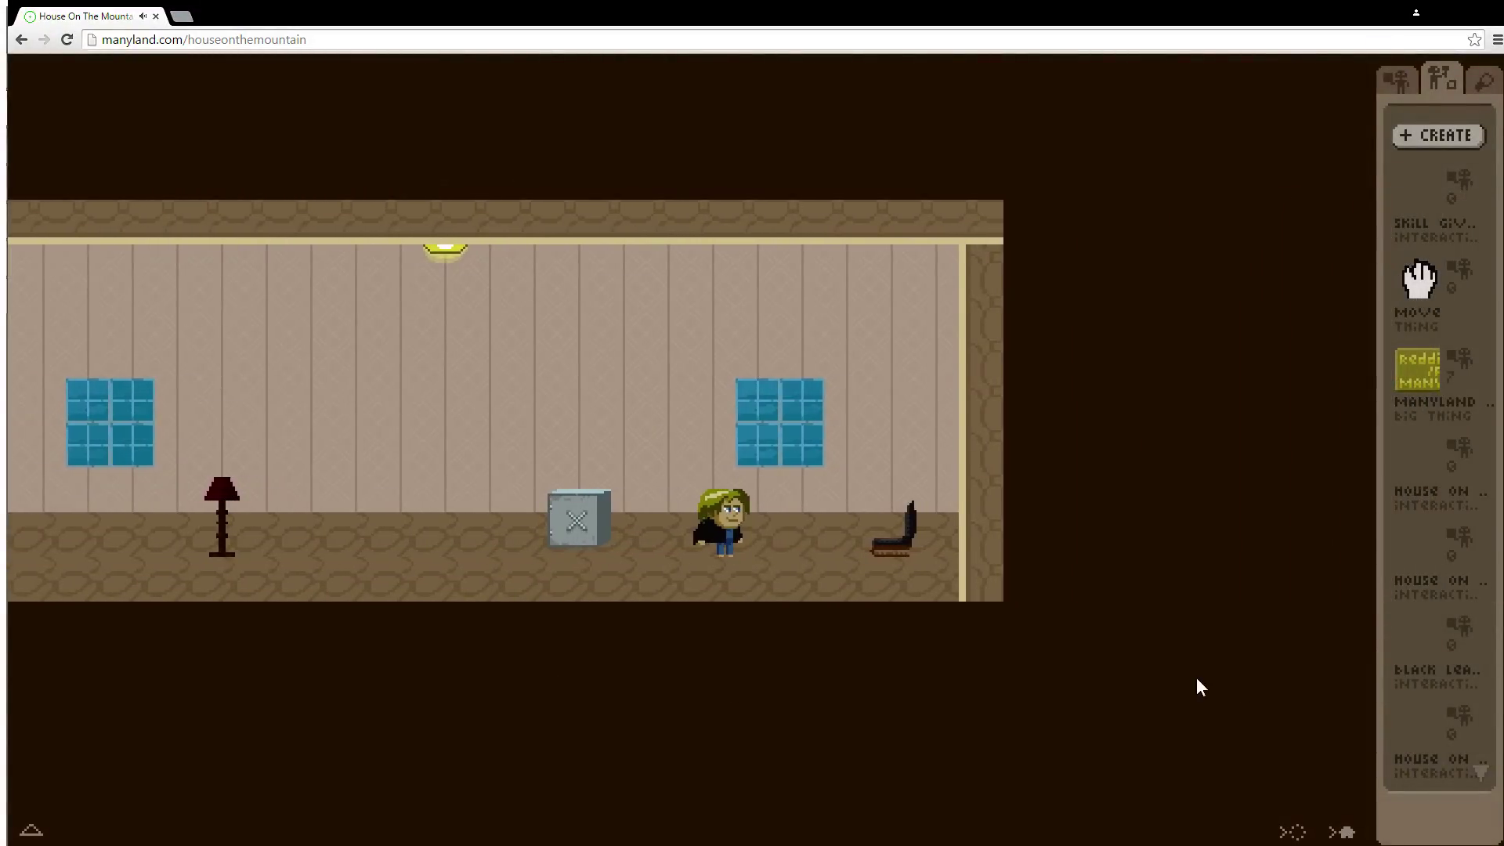
{"action": "key", "text": "Left"}
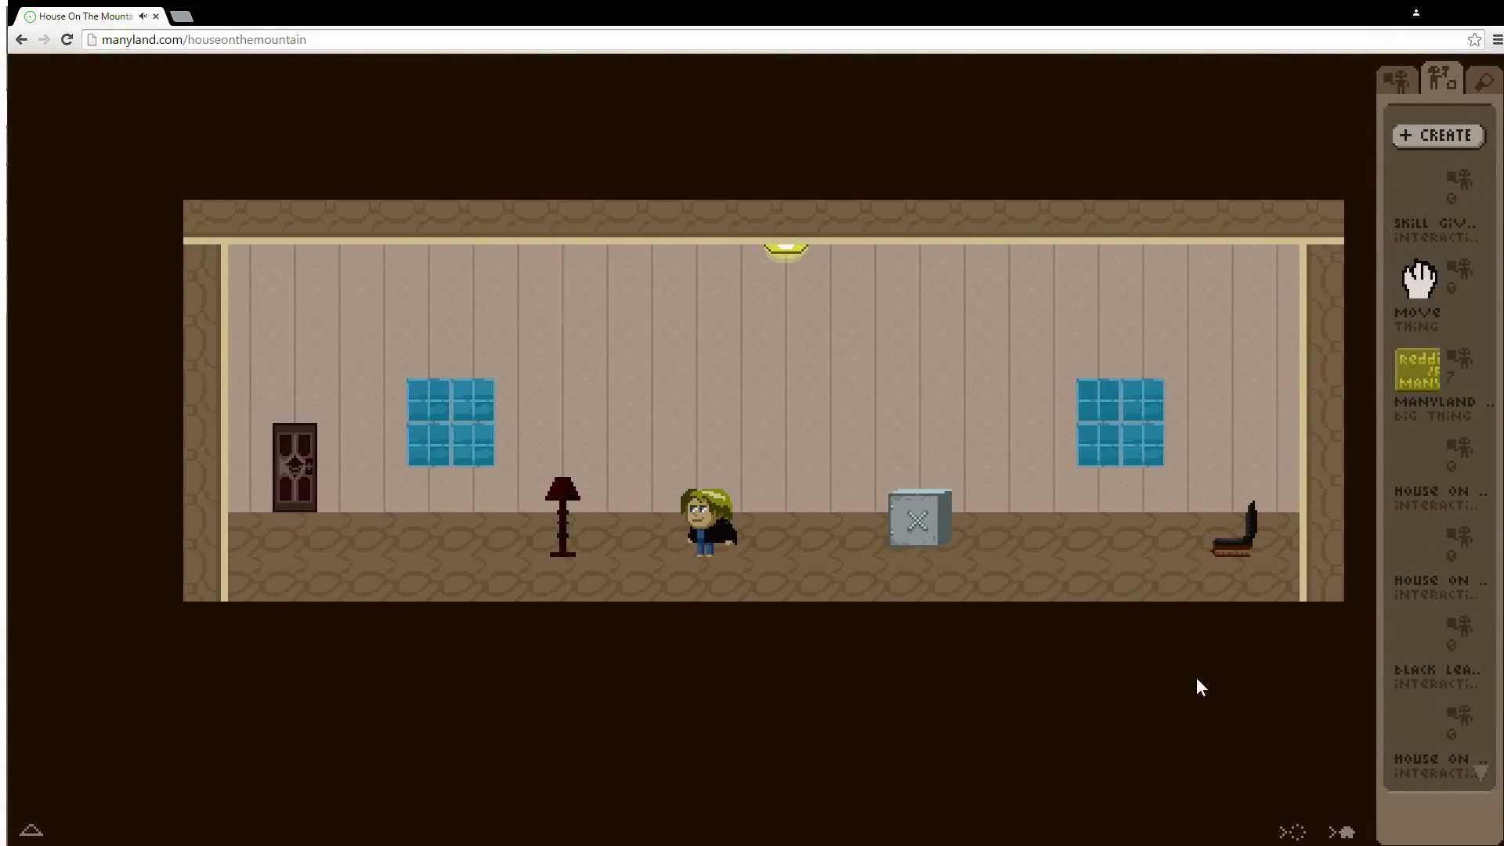
{"action": "type", "text": "dontPOSSESS ME!"}
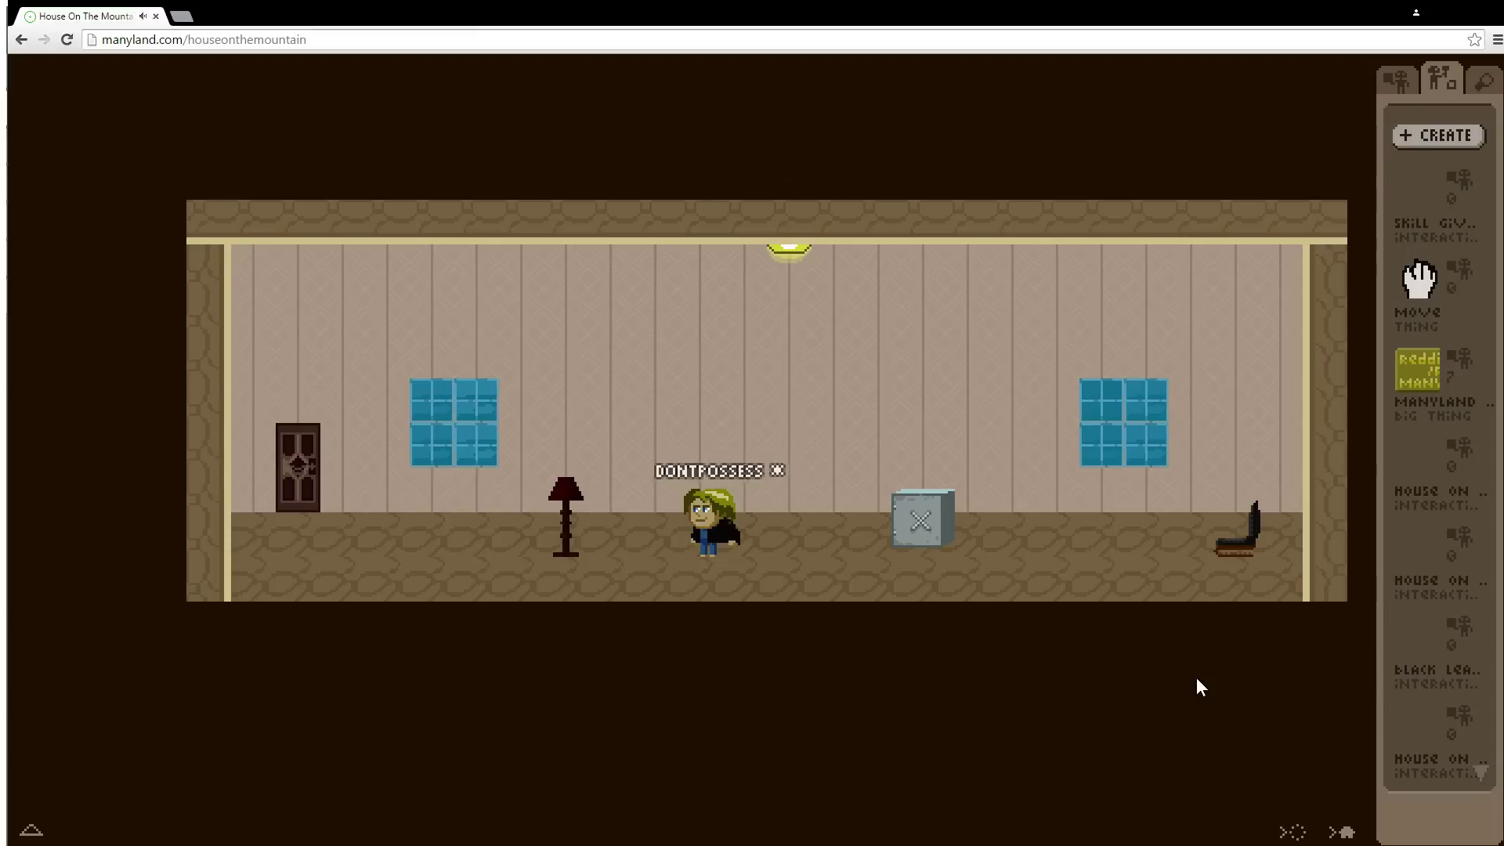
{"action": "key", "text": "Return"}
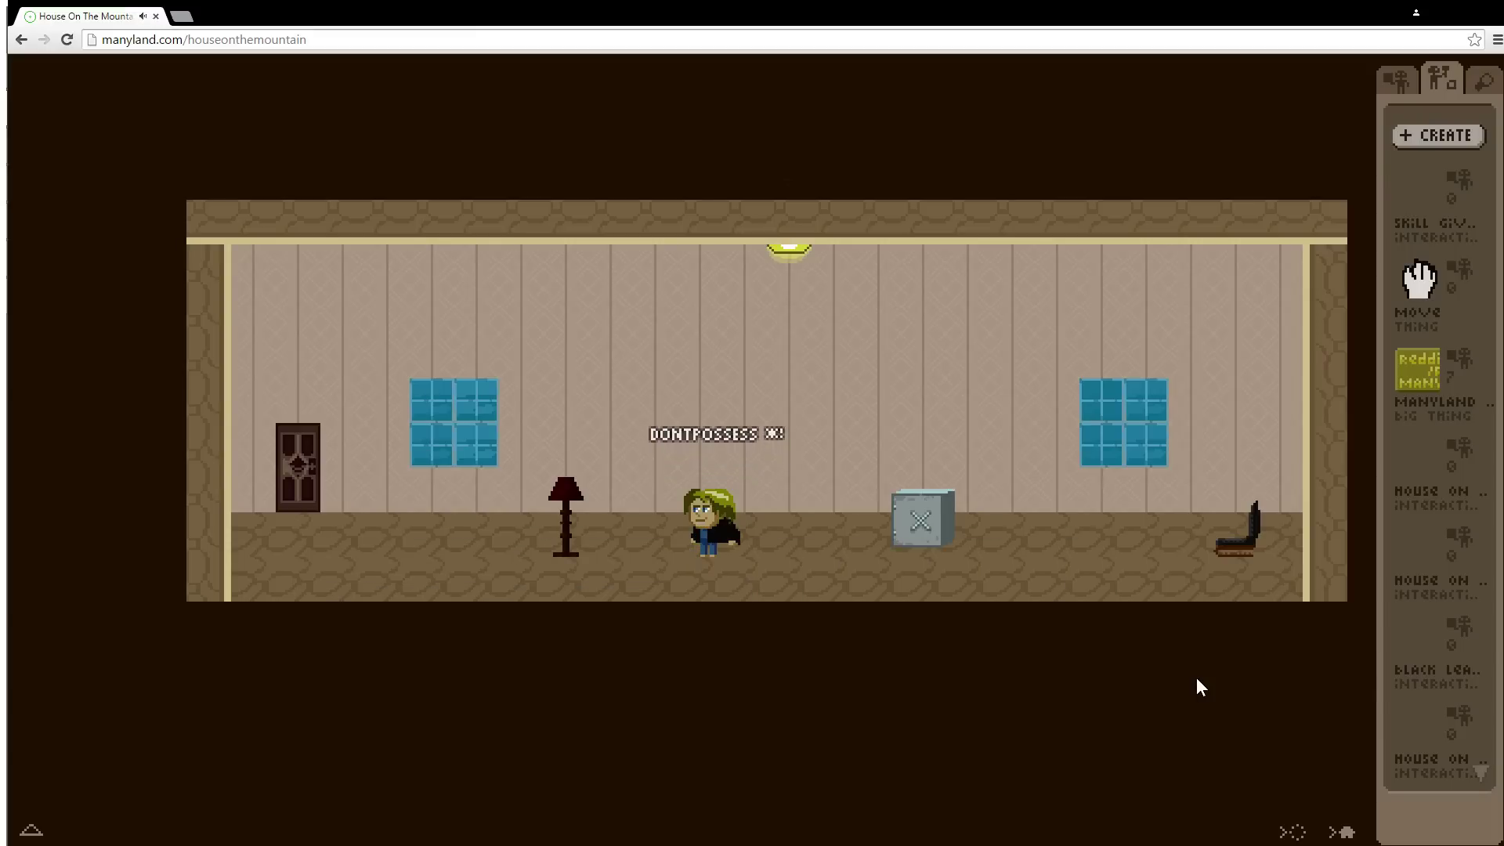
{"action": "key", "text": "Right"}
{"action": "key", "text": "Right"}
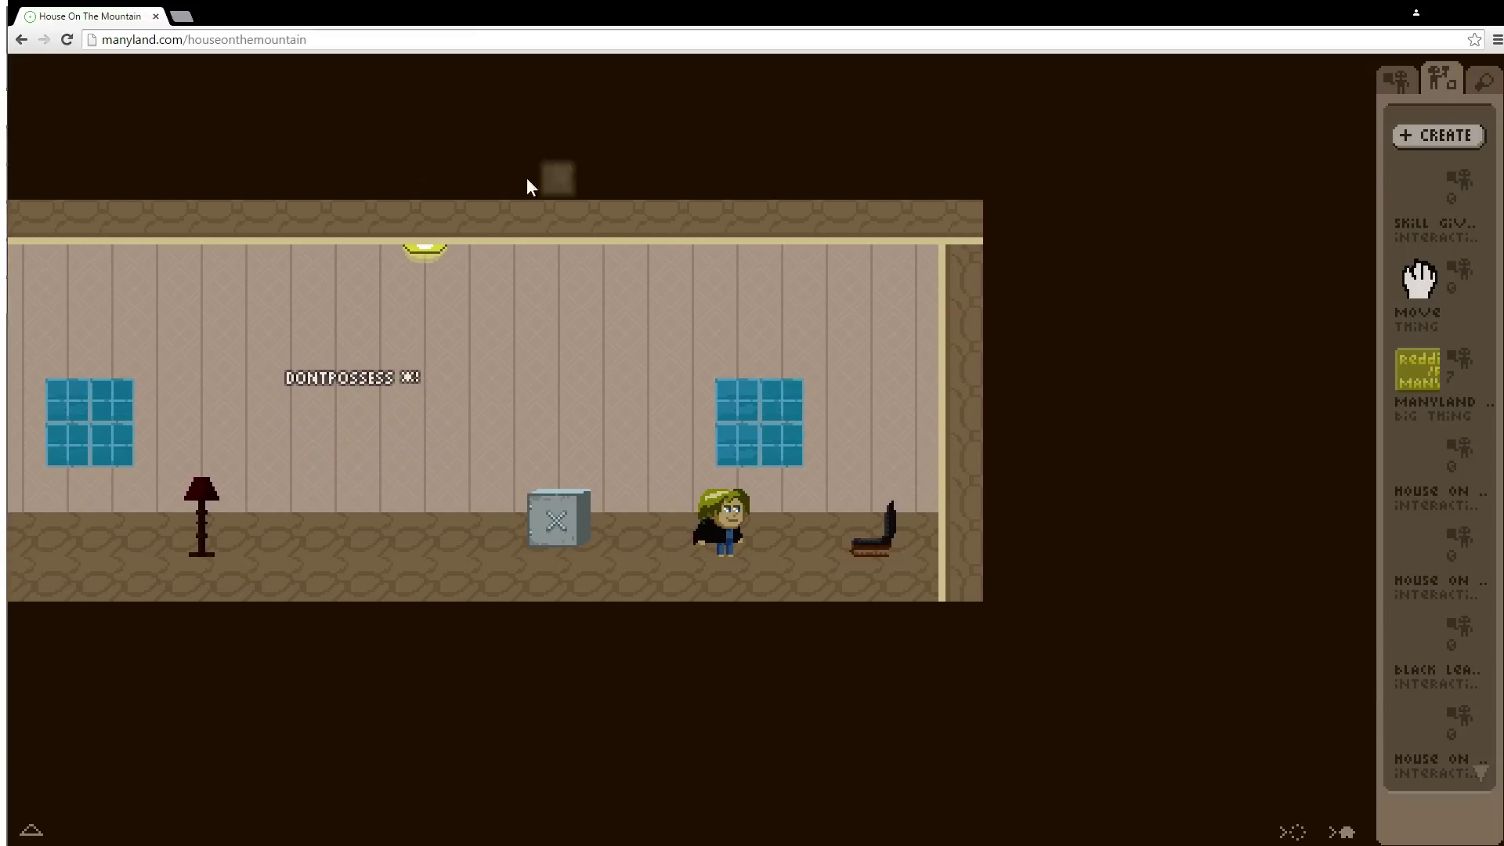
- Remove the Move thing from the creations list and start a new creation of type Thing
{"action": "left_click", "coordinate": [559, 179]}
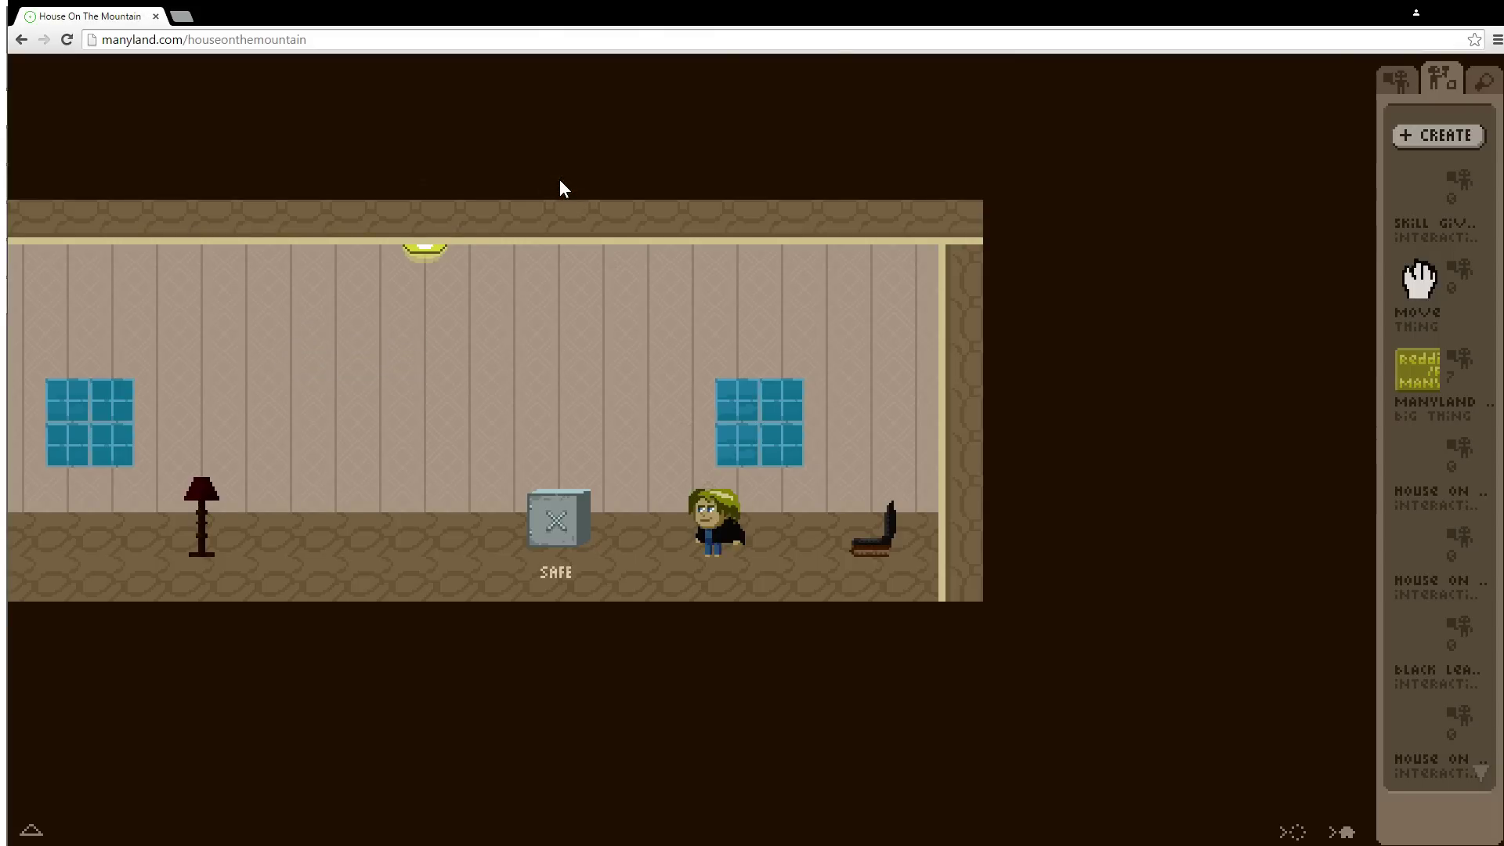
{"action": "left_click", "coordinate": [1428, 283]}
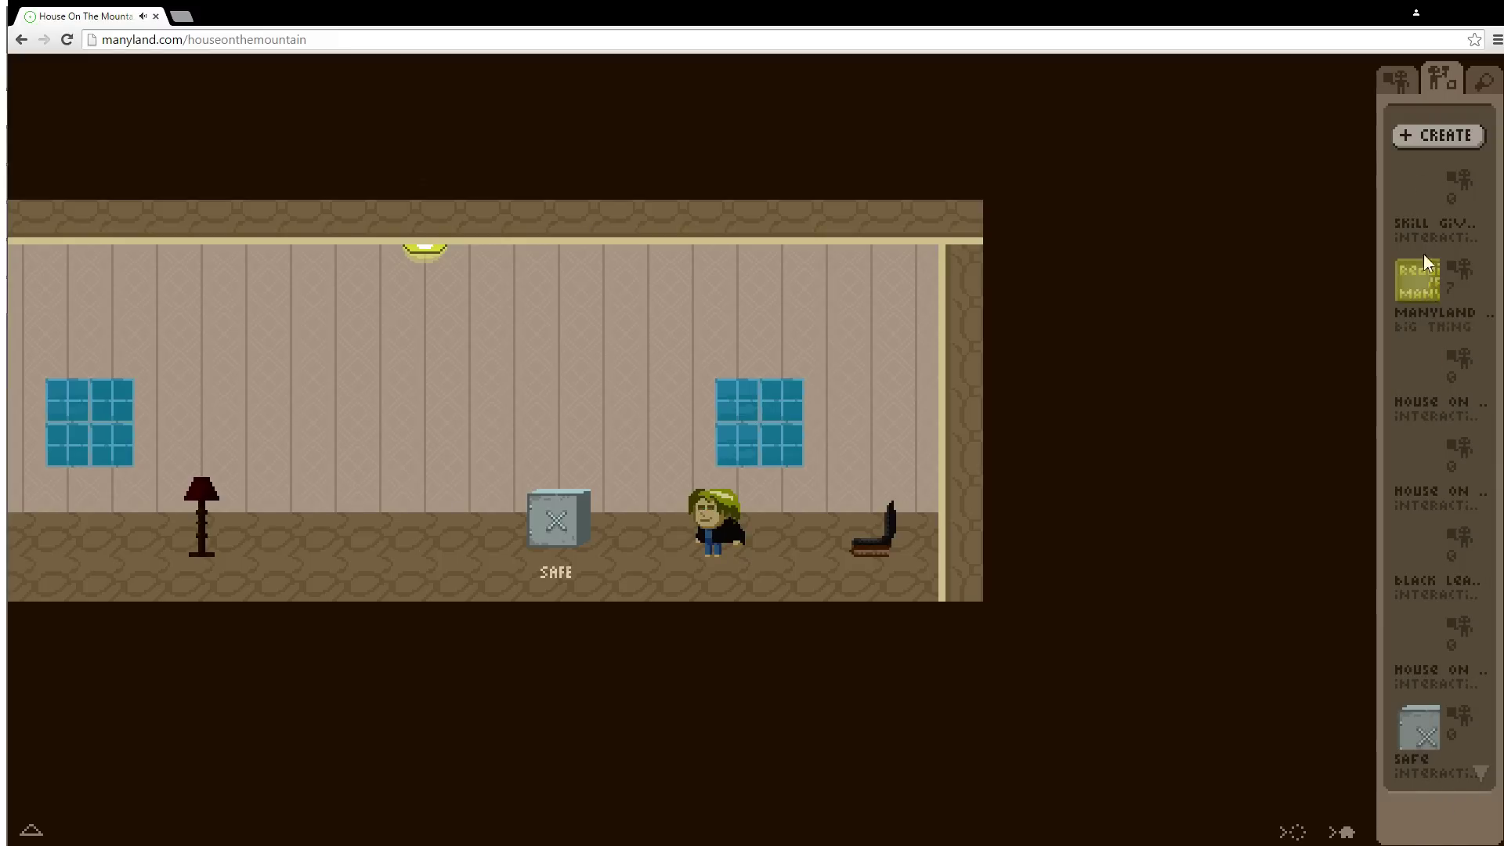
{"action": "left_click", "coordinate": [1419, 135]}
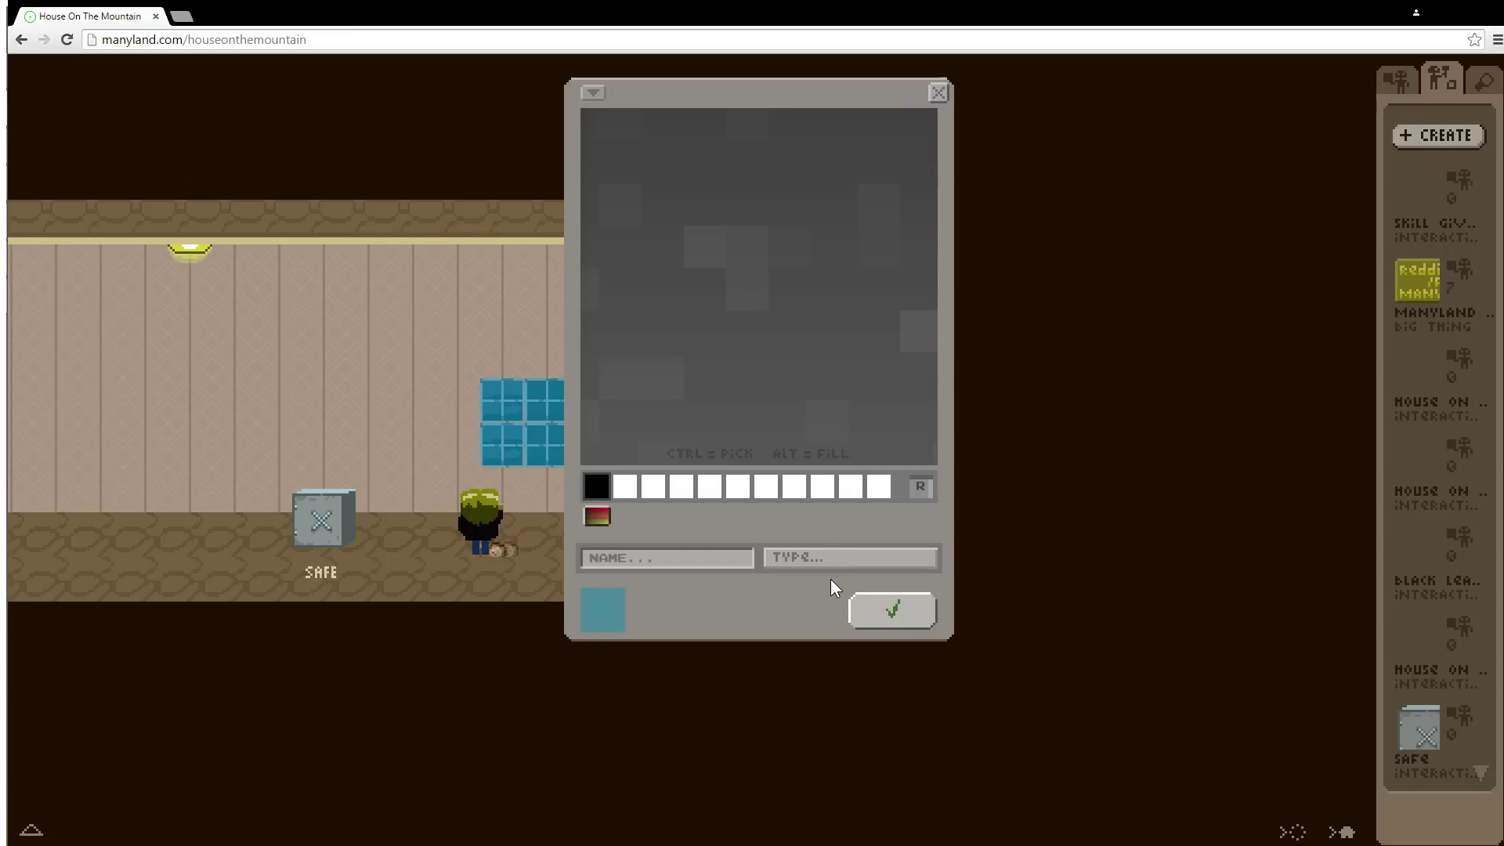
{"action": "left_click", "coordinate": [806, 562]}
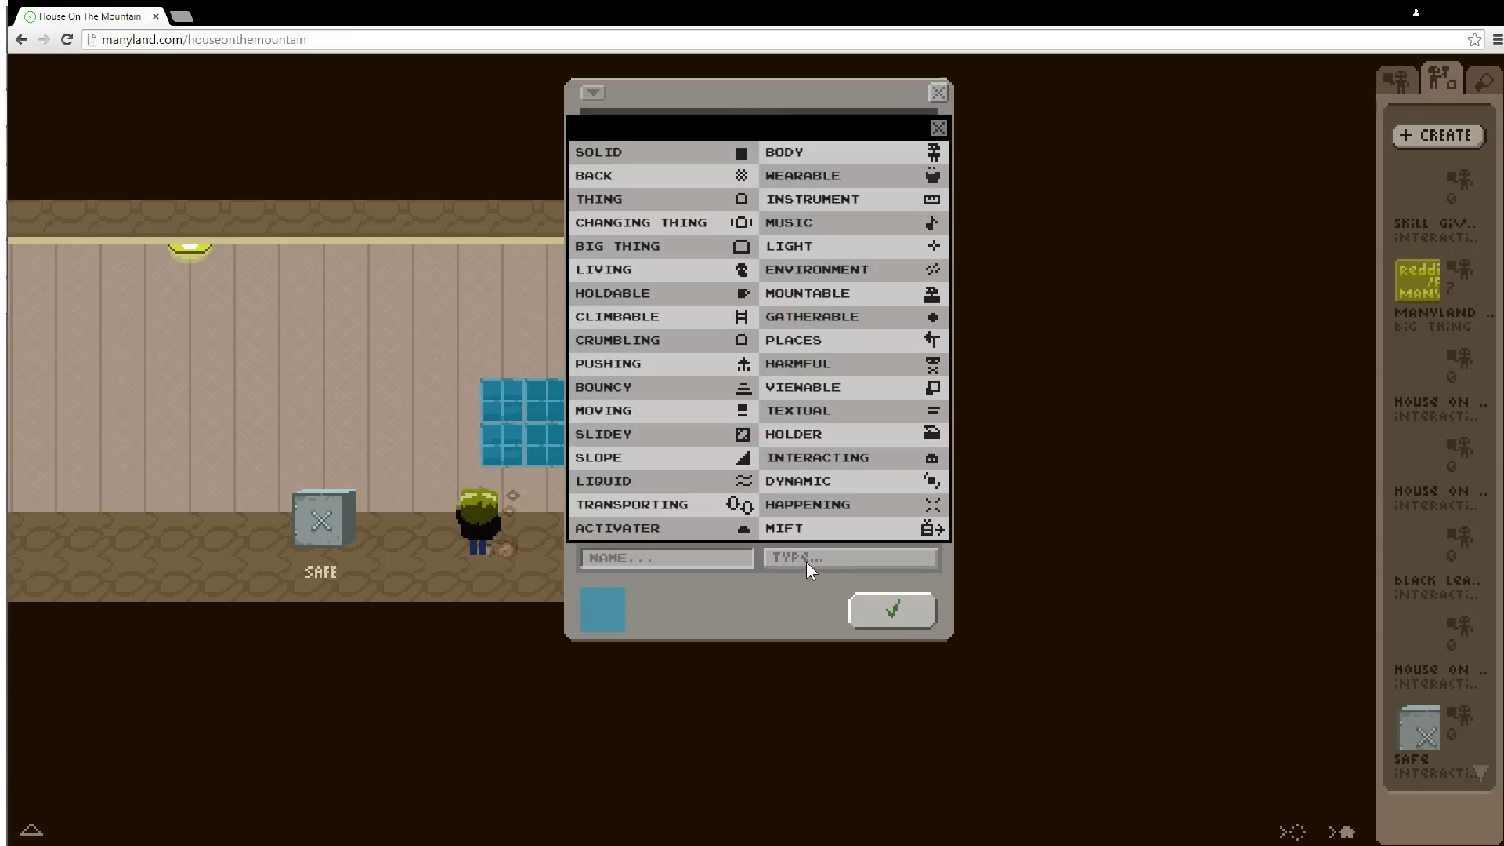
{"action": "left_click", "coordinate": [633, 198]}
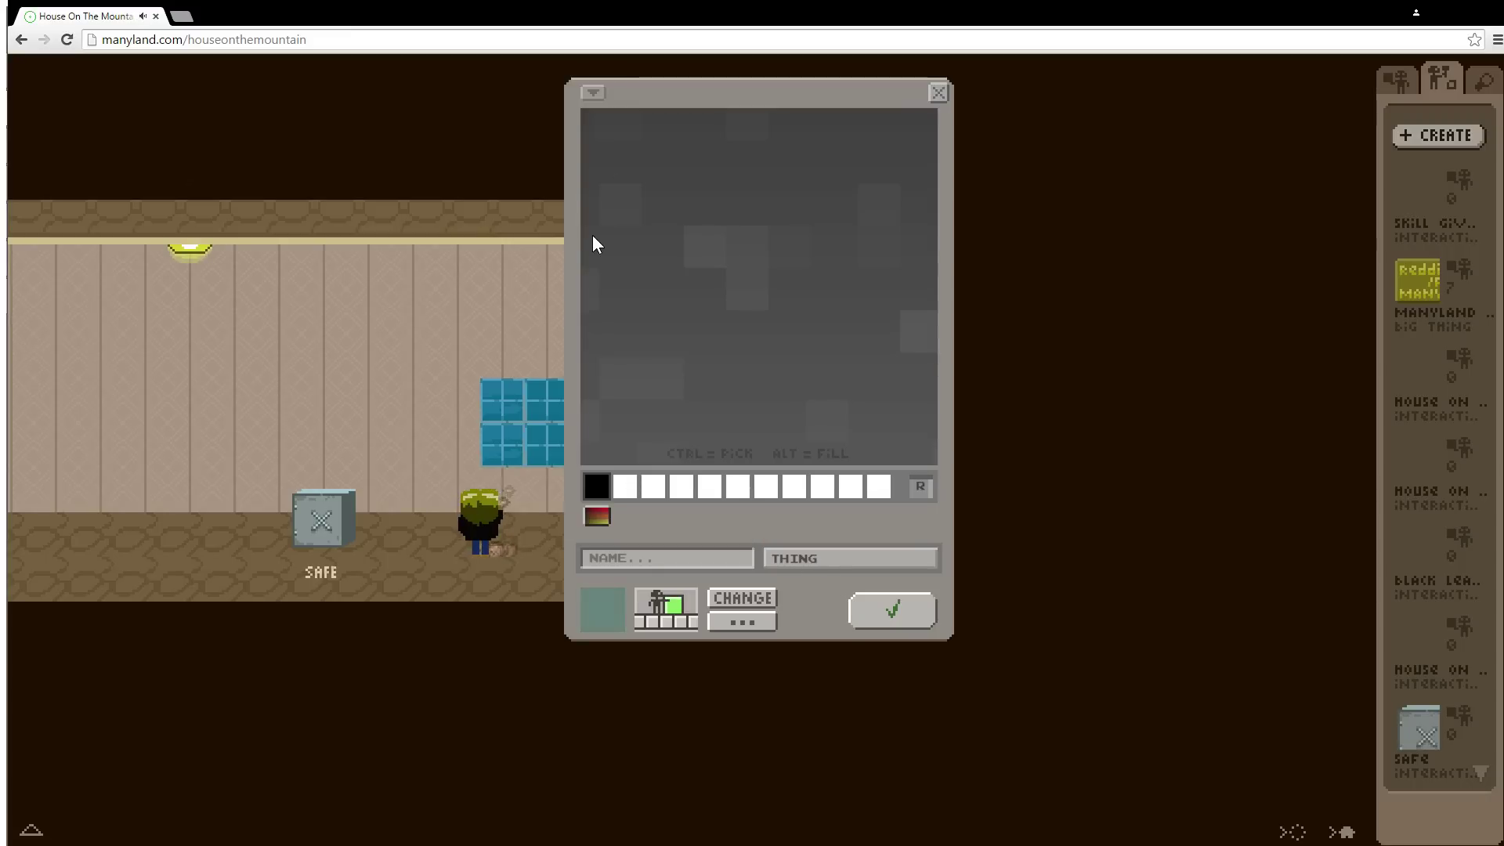
- Draw the black outline of an upright hand on the new Thing's canvas
{"action": "left_click_drag", "start_coordinate": [694, 430], "coordinate": [693, 351]}
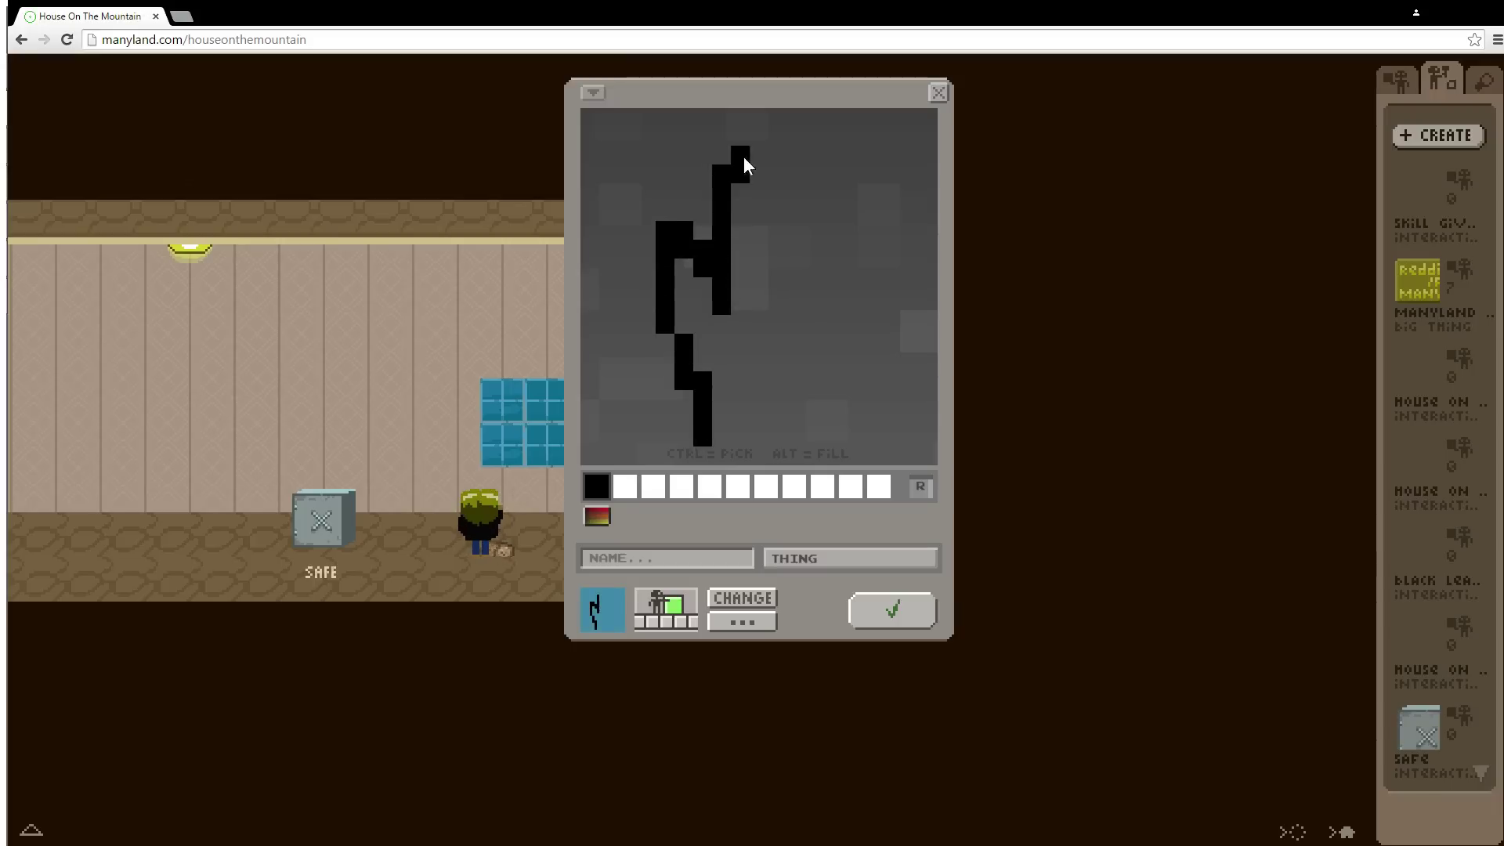
{"action": "left_click_drag", "start_coordinate": [744, 157], "coordinate": [792, 299]}
{"action": "left_click_drag", "start_coordinate": [884, 234], "coordinate": [865, 451]}
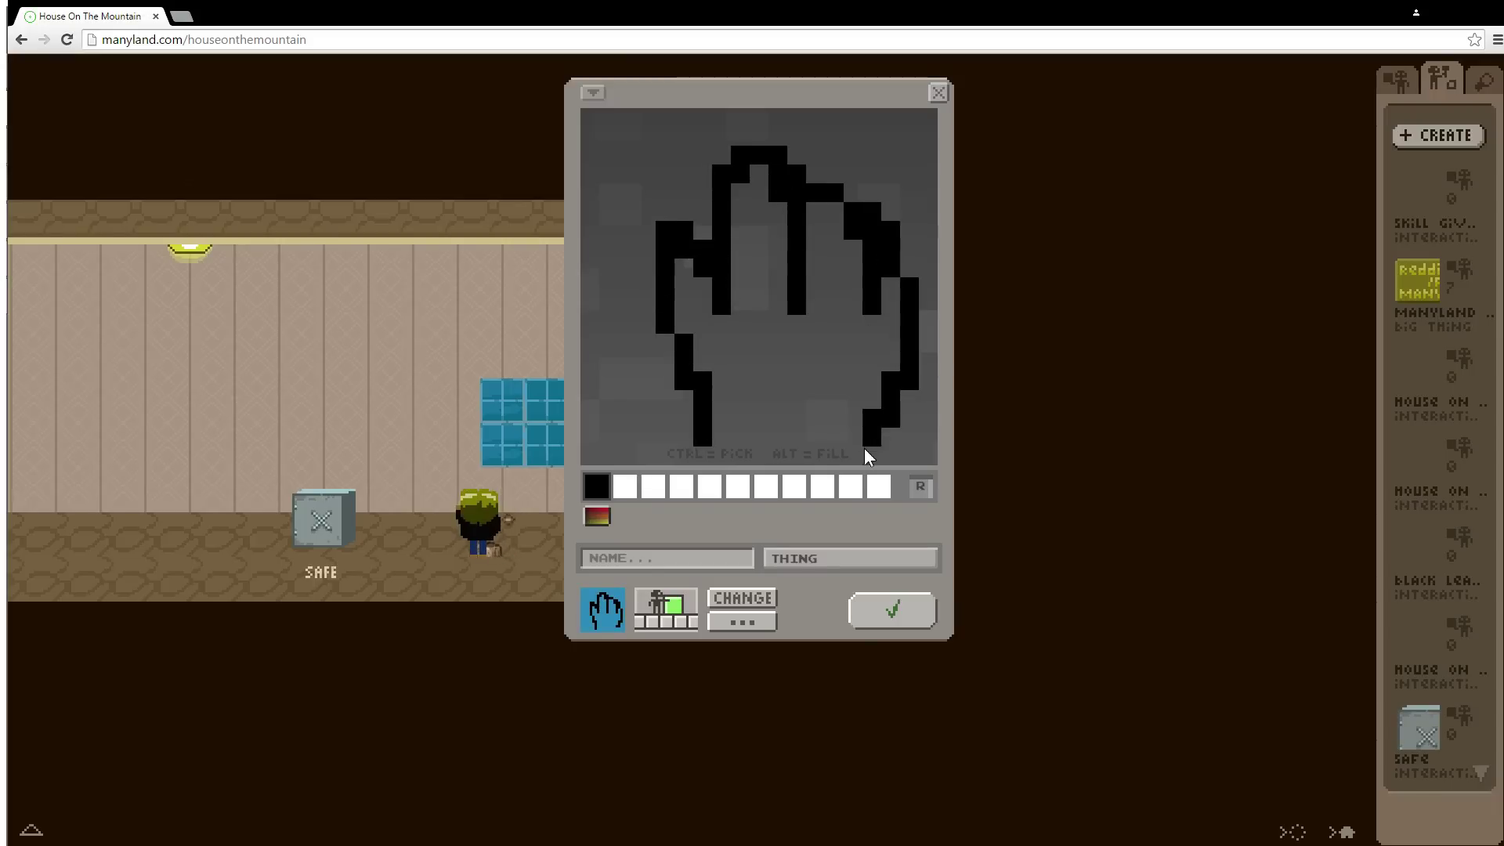
- Shift the hand outline two pixels up and one pixel to the left on the canvas
{"action": "key", "text": "Up"}
{"action": "key", "text": "Up"}
{"action": "key", "text": "Left"}
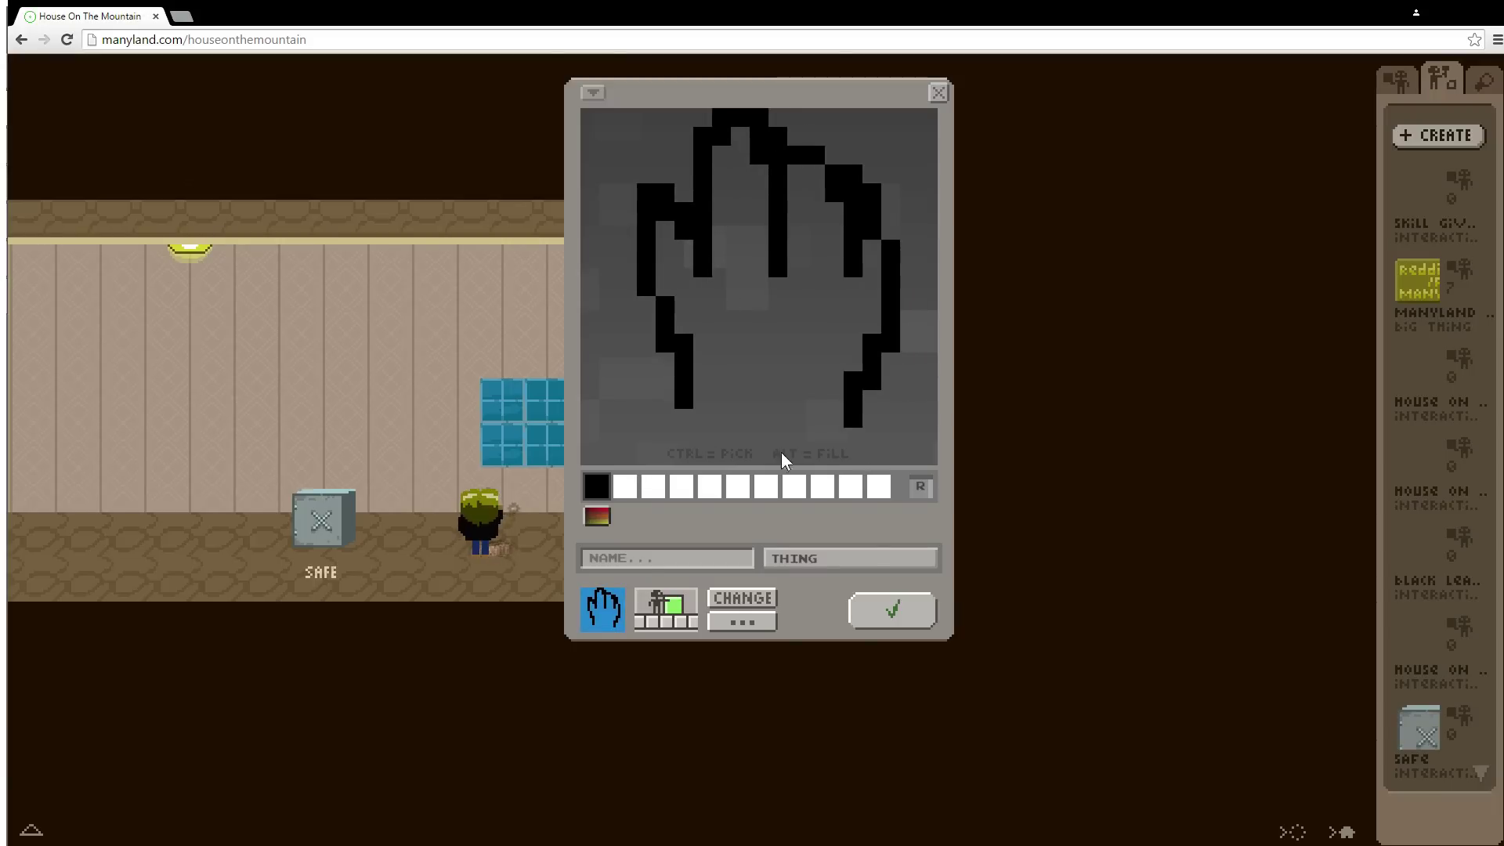
- Fill the inside of the hand with white and clean up the row along its wrist
{"action": "left_click", "coordinate": [694, 486]}
{"action": "left_click_drag", "start_coordinate": [726, 419], "coordinate": [830, 420]}
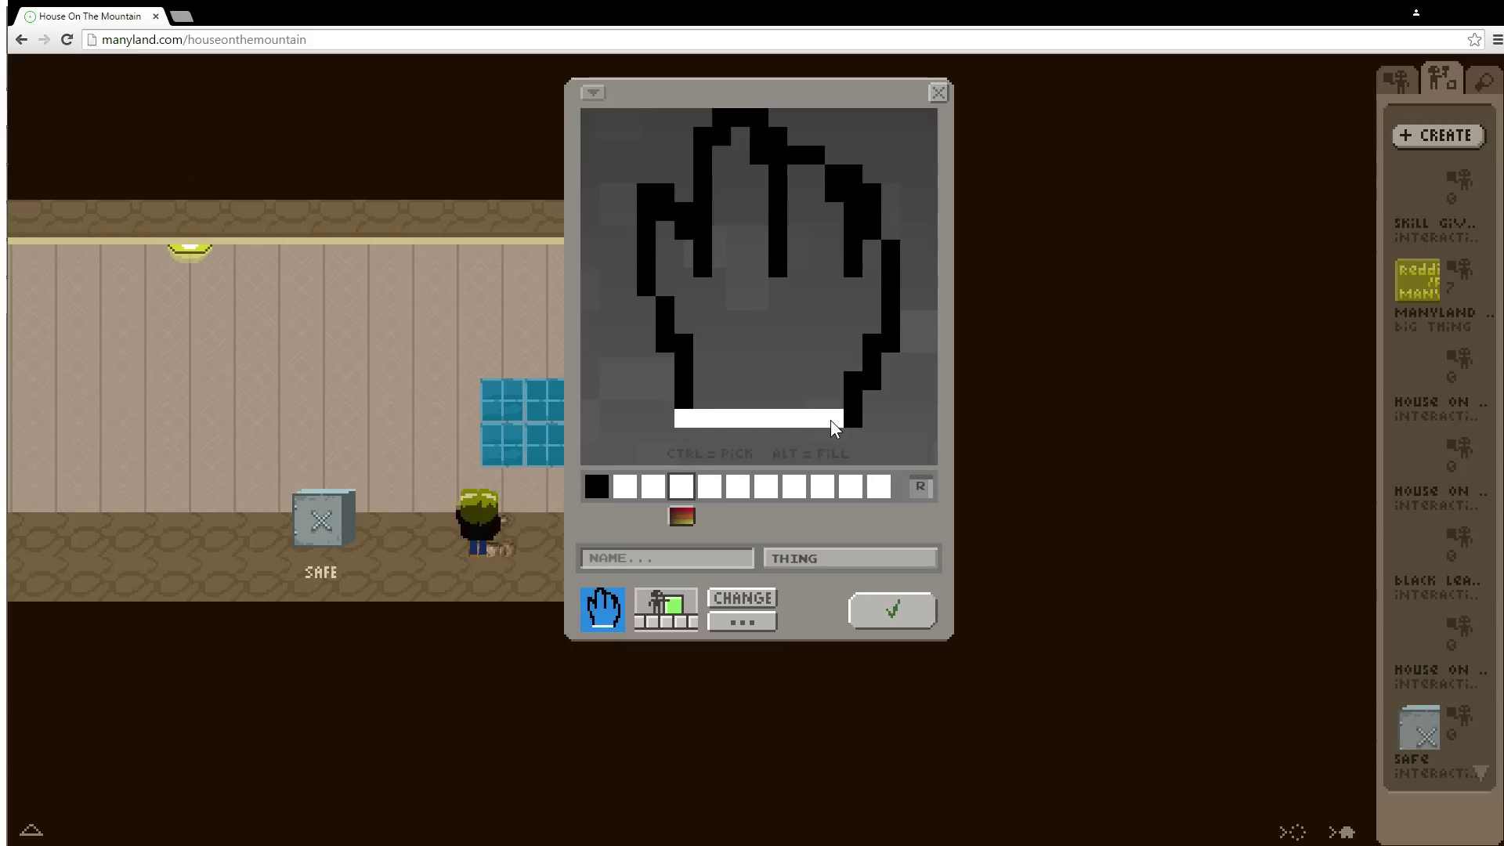
{"action": "left_click", "coordinate": [792, 350], "text": "alt"}
{"action": "left_click", "coordinate": [691, 403], "text": "ctrl"}
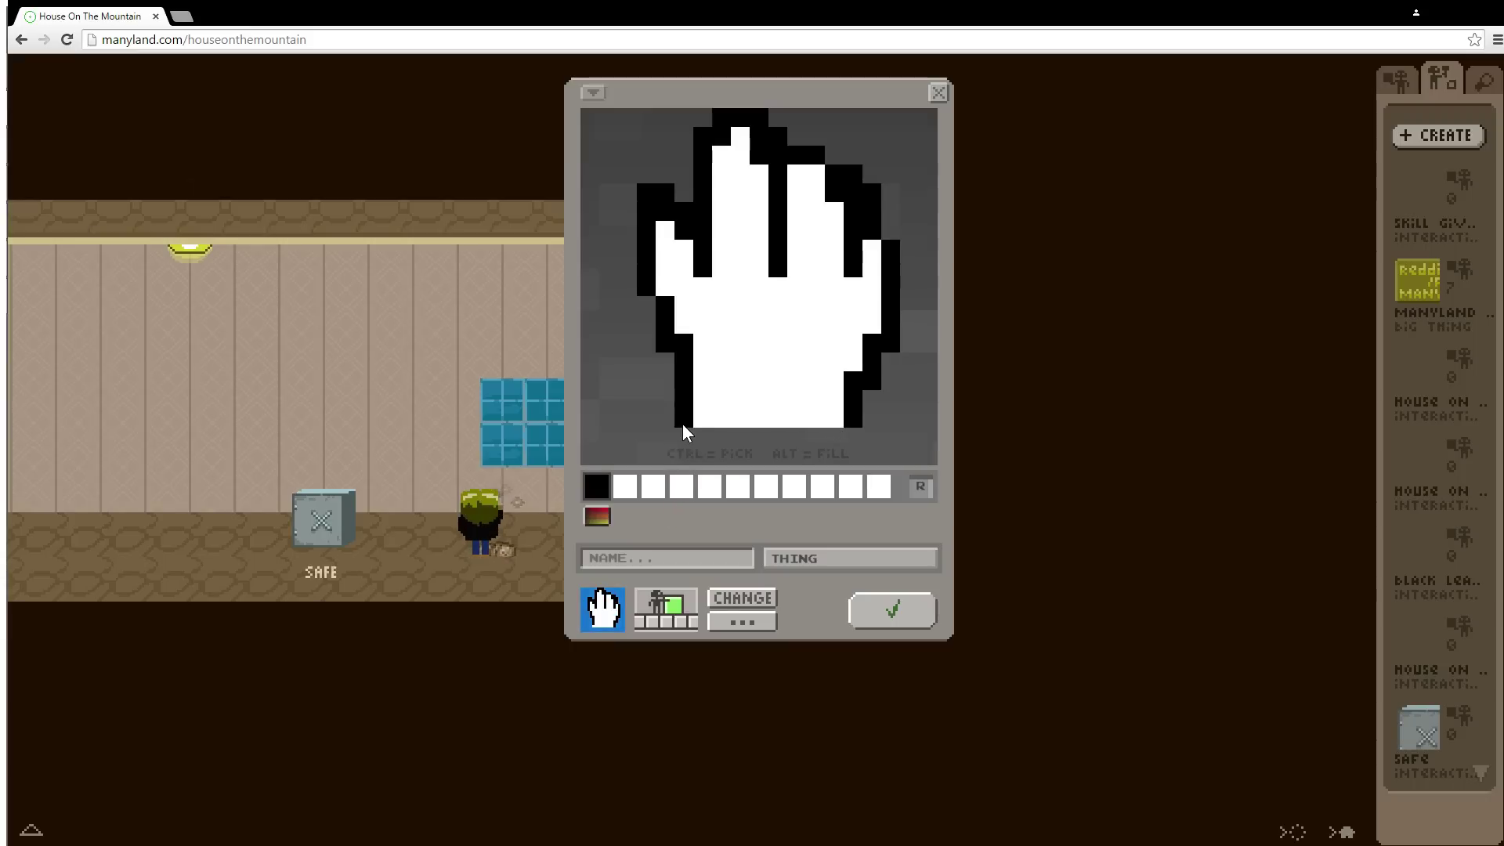
{"action": "left_click_drag", "start_coordinate": [654, 426], "coordinate": [862, 420]}
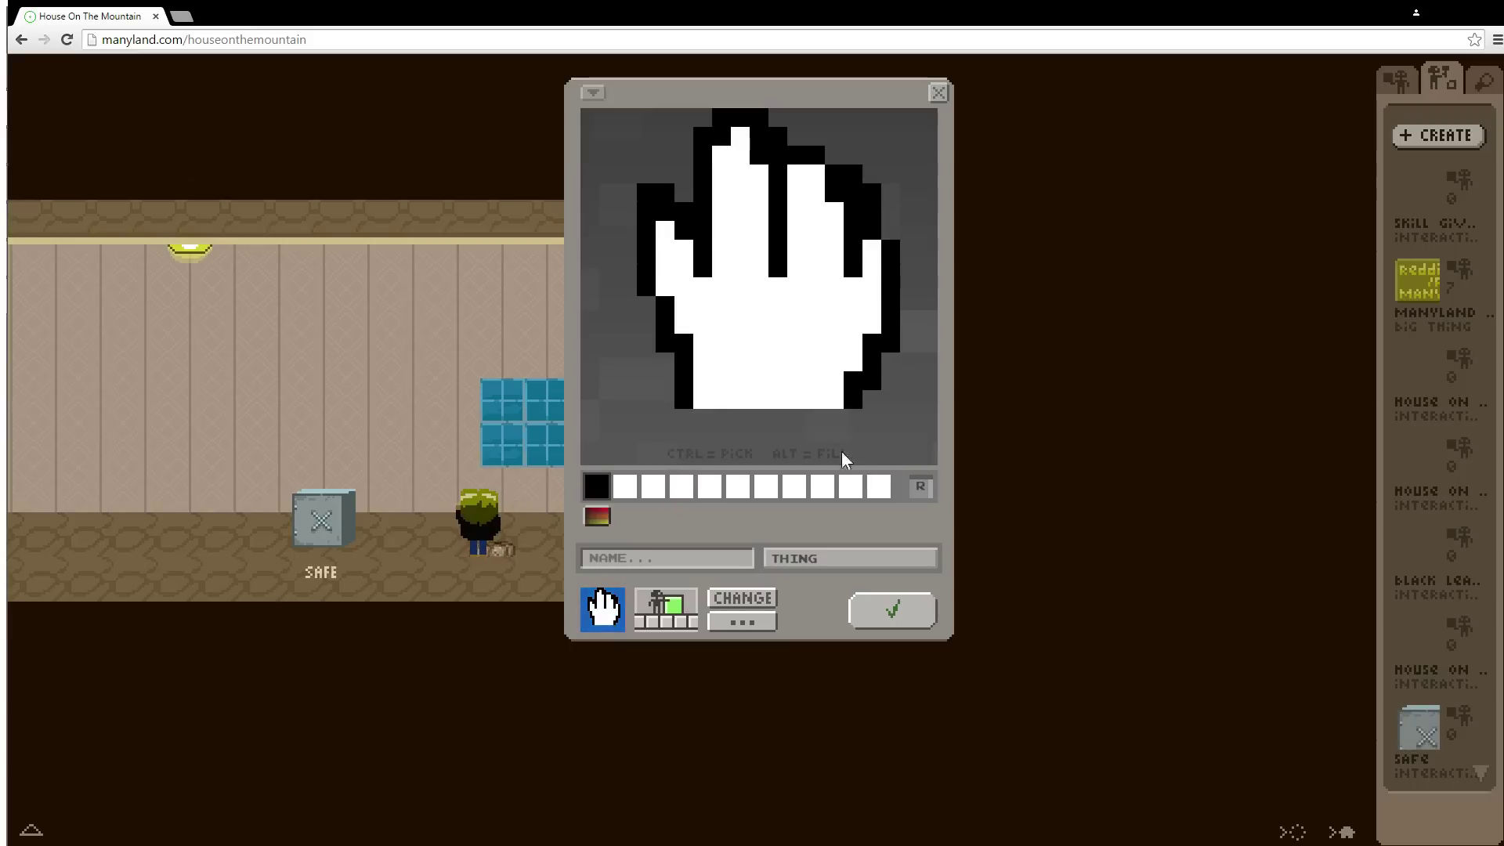
- Name the hand thing MOVE, save it and check the avatar's action list
{"action": "left_click", "coordinate": [727, 556]}
{"action": "type", "text": "MOVE"}
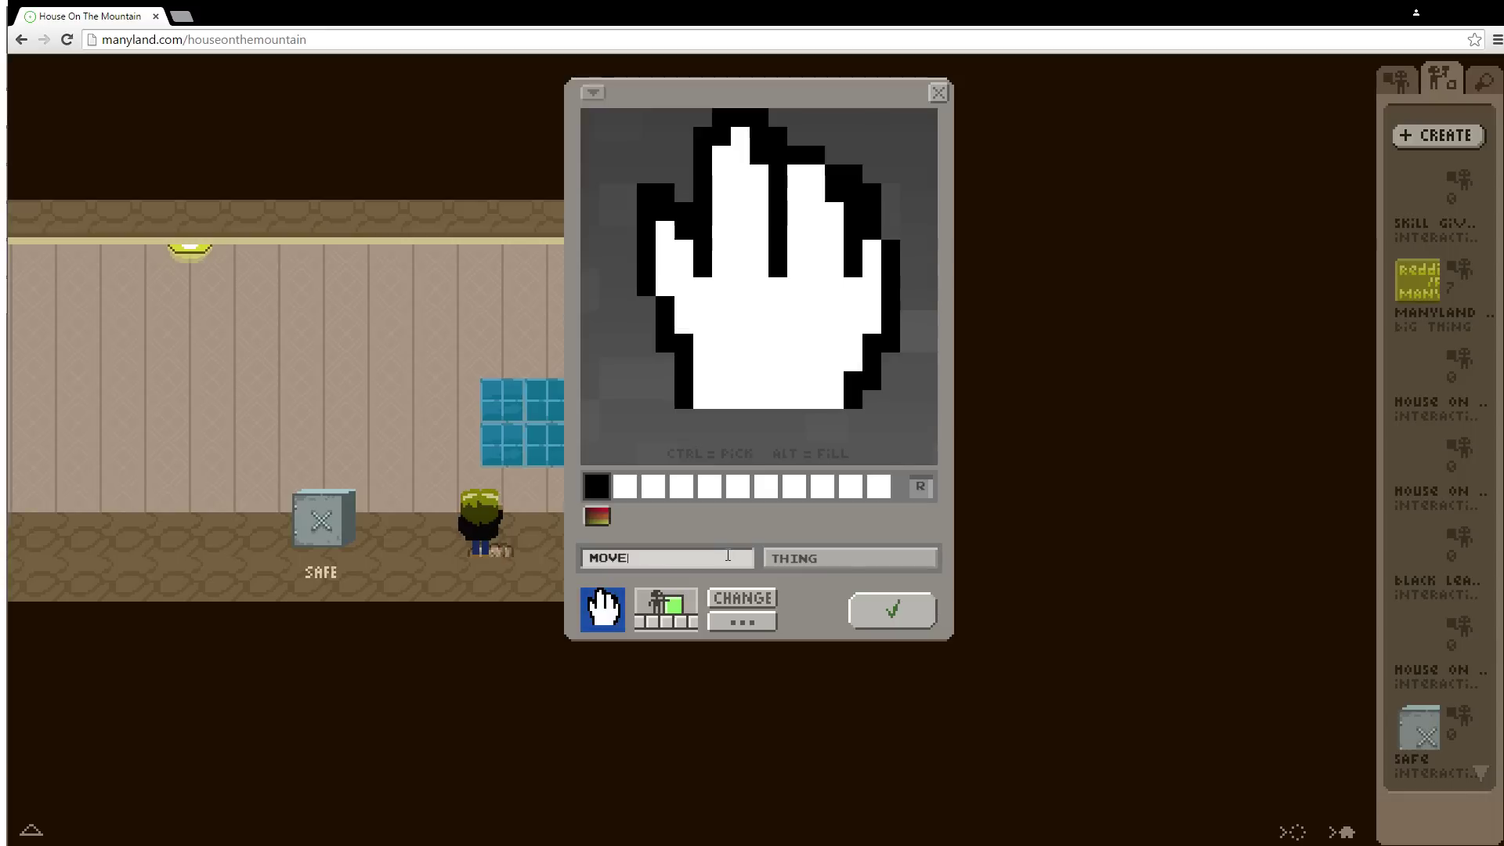
{"action": "left_click", "coordinate": [905, 613]}
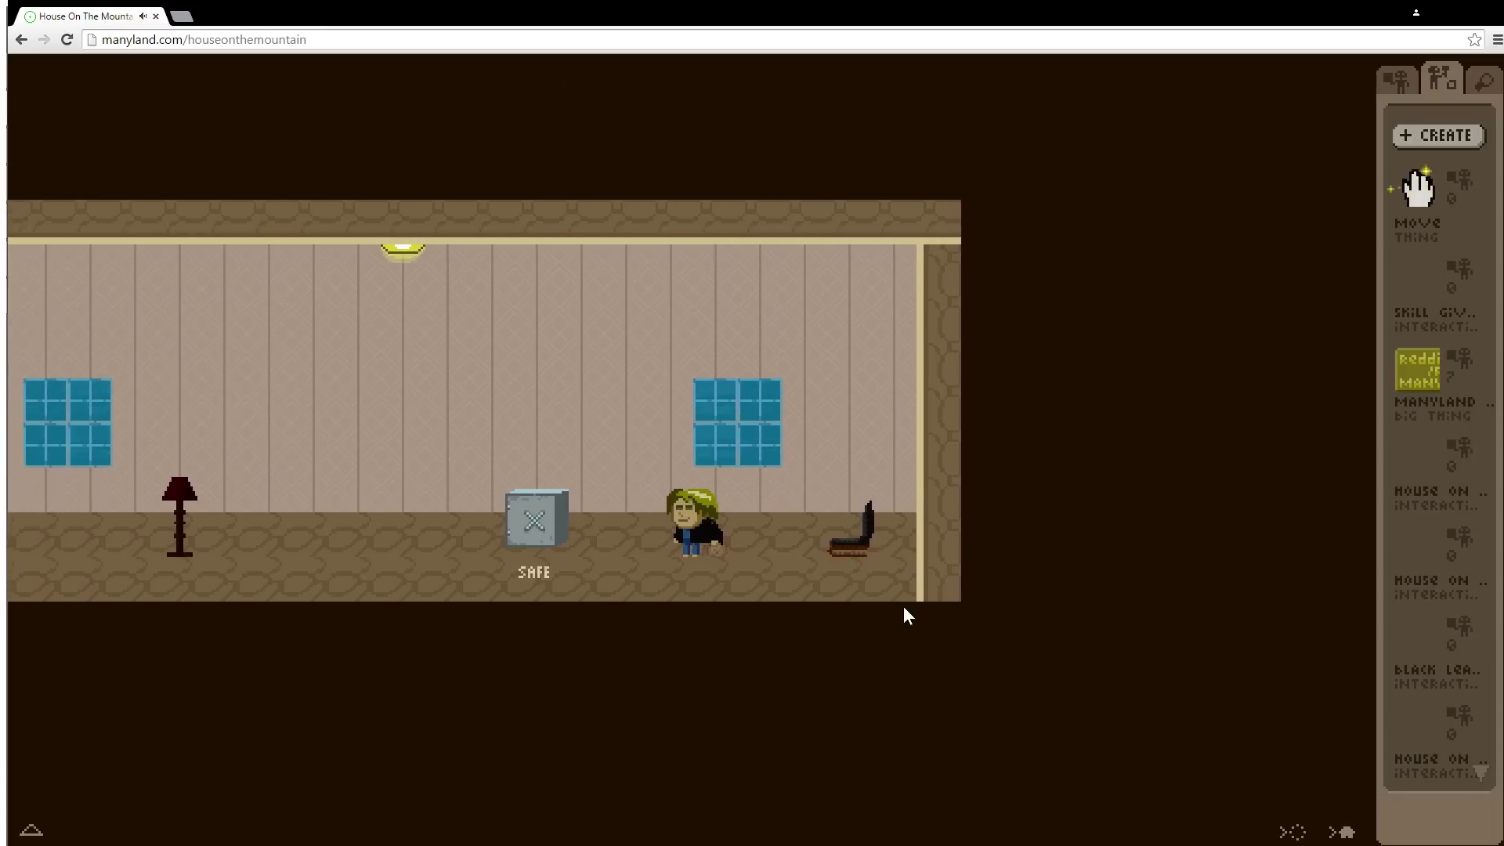
{"action": "key", "text": "Down"}
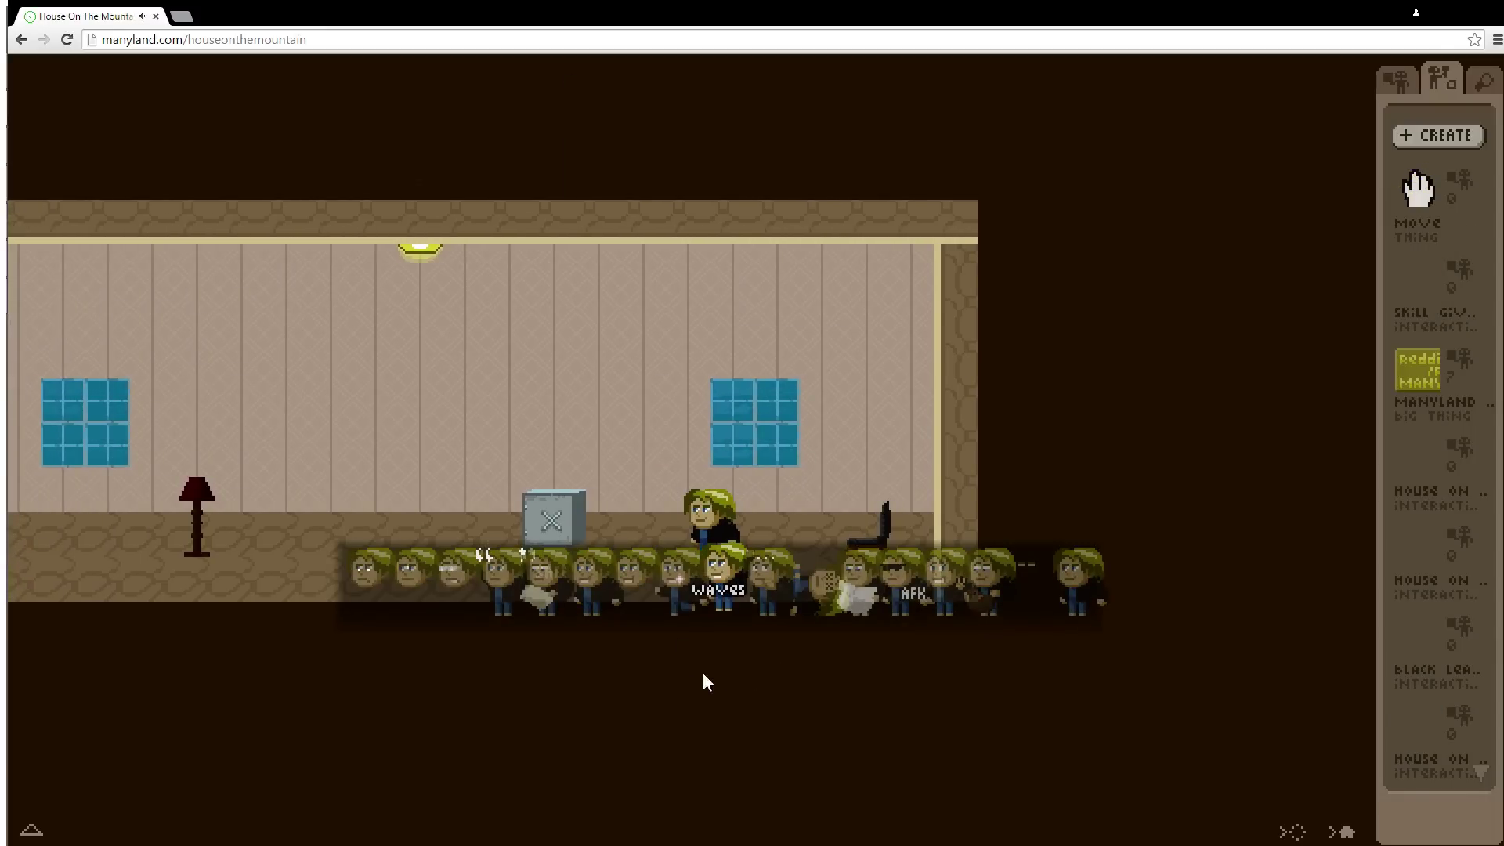
{"action": "left_click", "coordinate": [786, 685]}
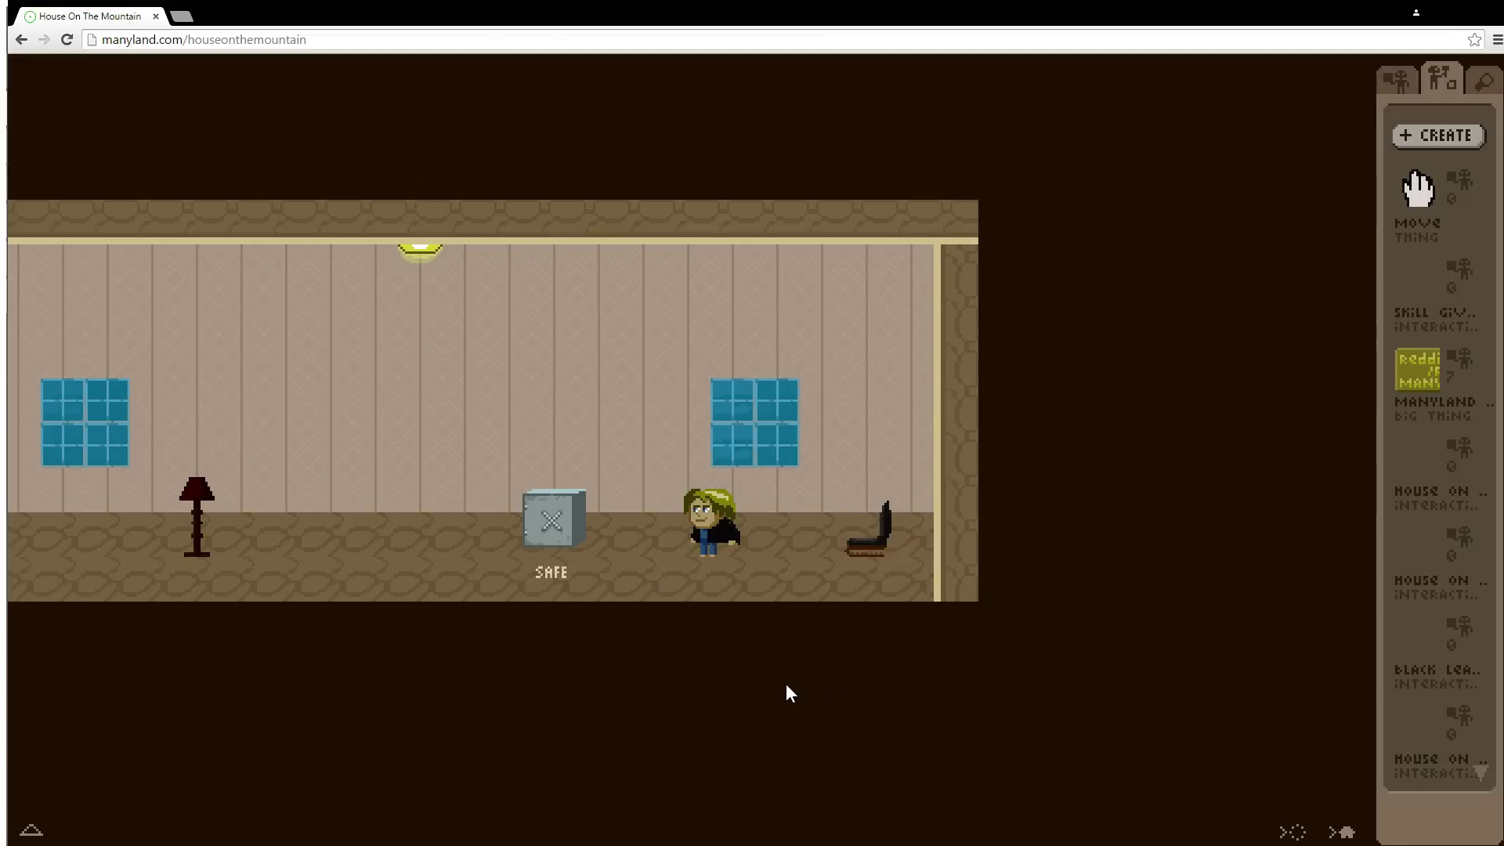
- Start a new creation named SKILL GIVER with the type Interacting
{"action": "left_click", "coordinate": [1476, 134]}
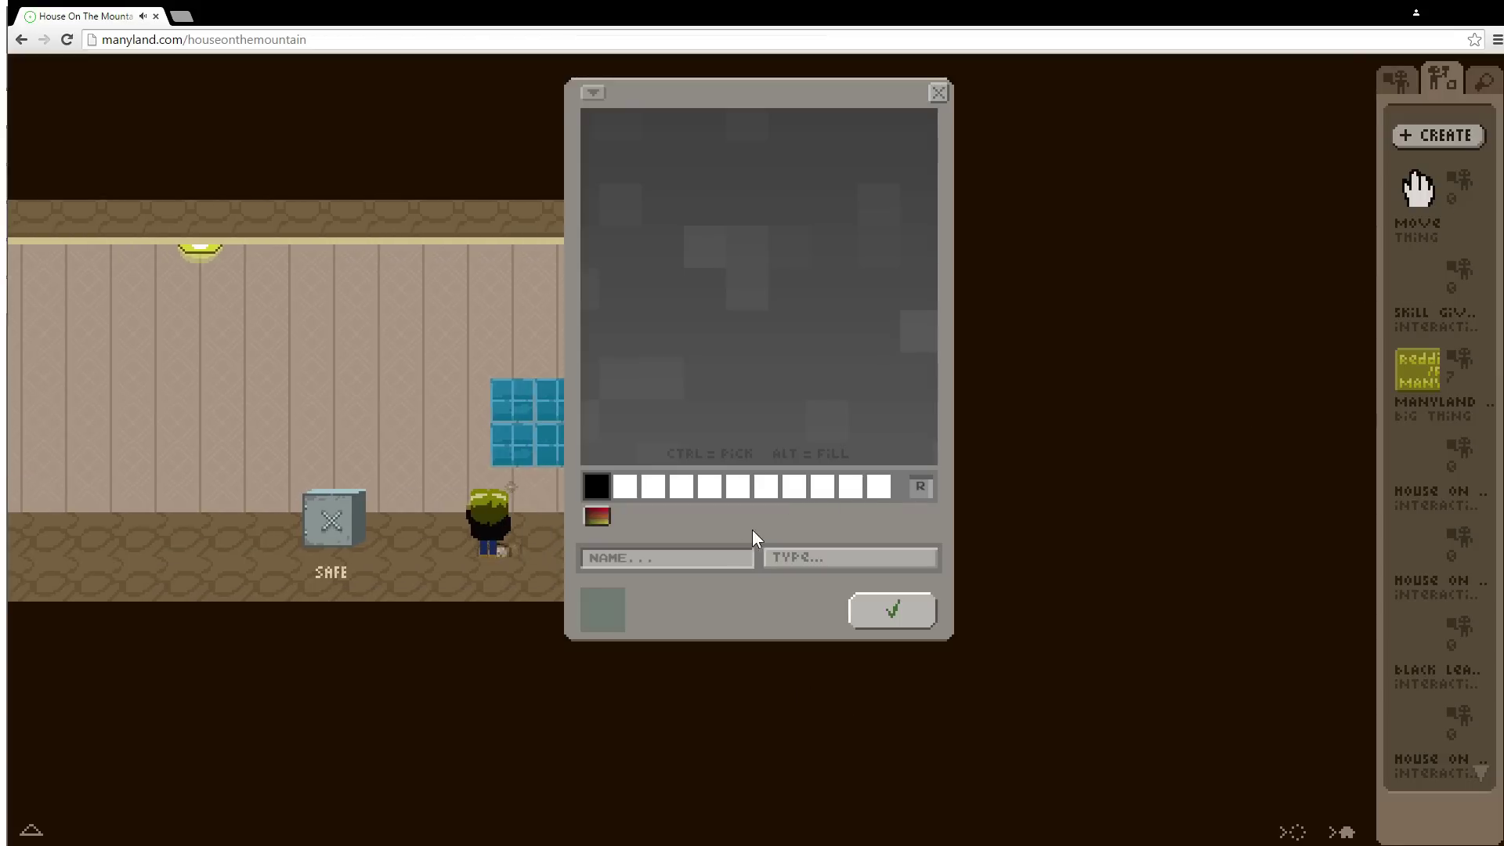
{"action": "type", "text": "SKILL GIVER"}
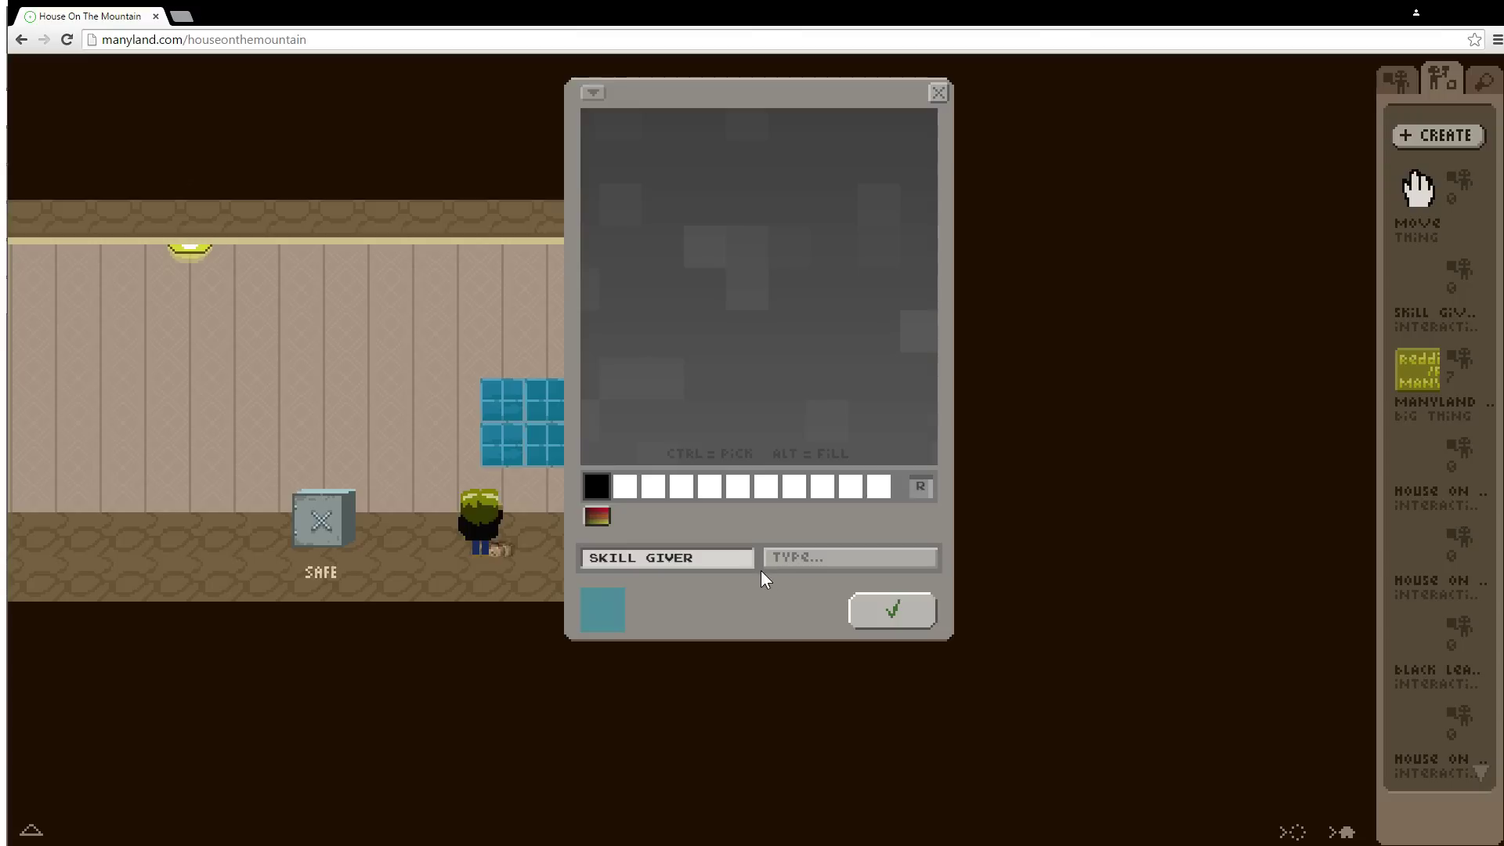
{"action": "left_click", "coordinate": [801, 561]}
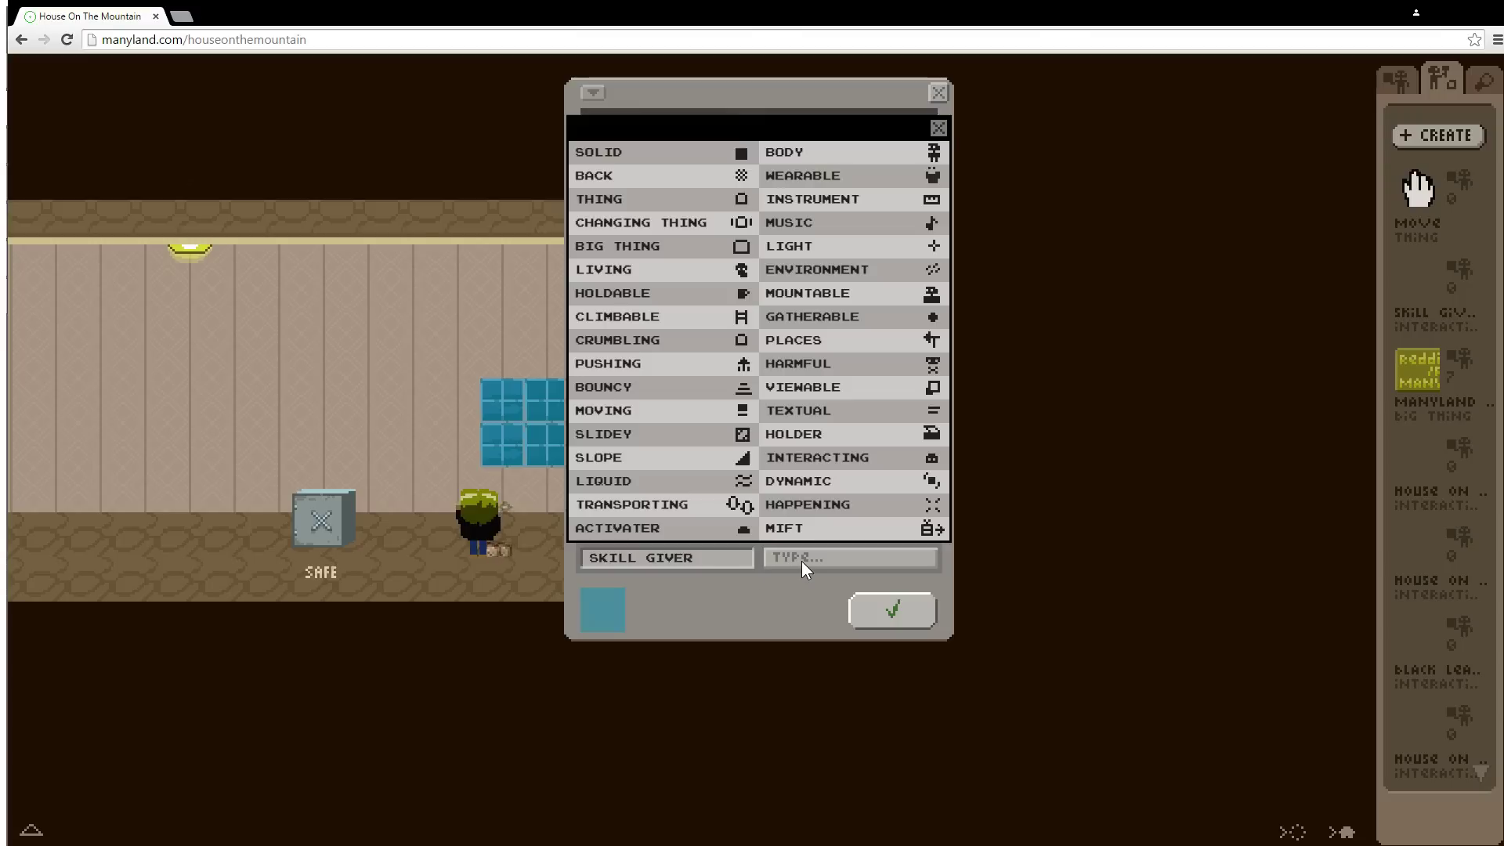
{"action": "left_click", "coordinate": [808, 456]}
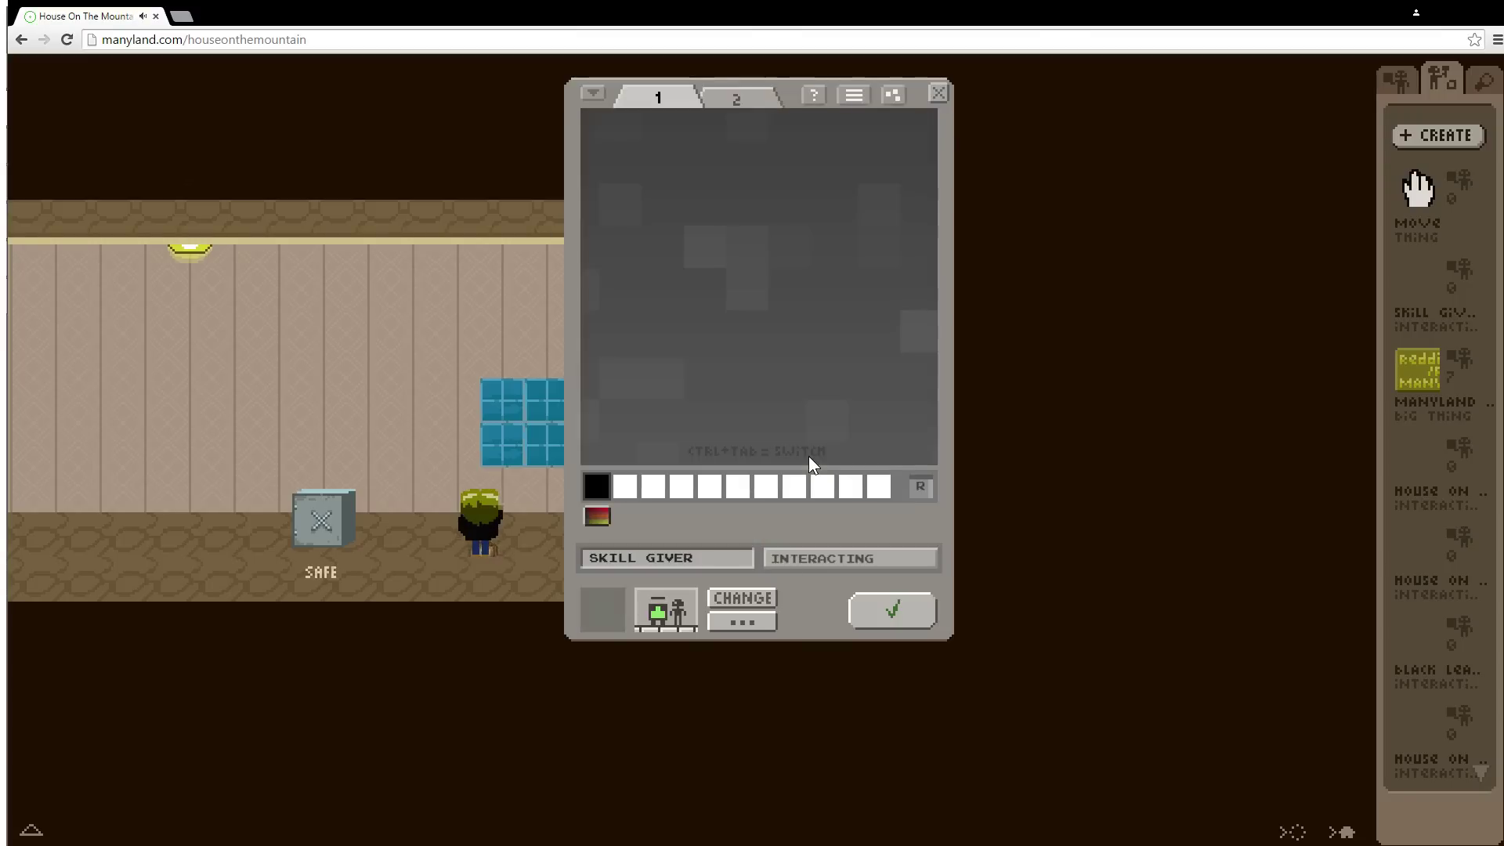
{"action": "left_click", "coordinate": [825, 561]}
{"action": "left_click", "coordinate": [815, 578]}
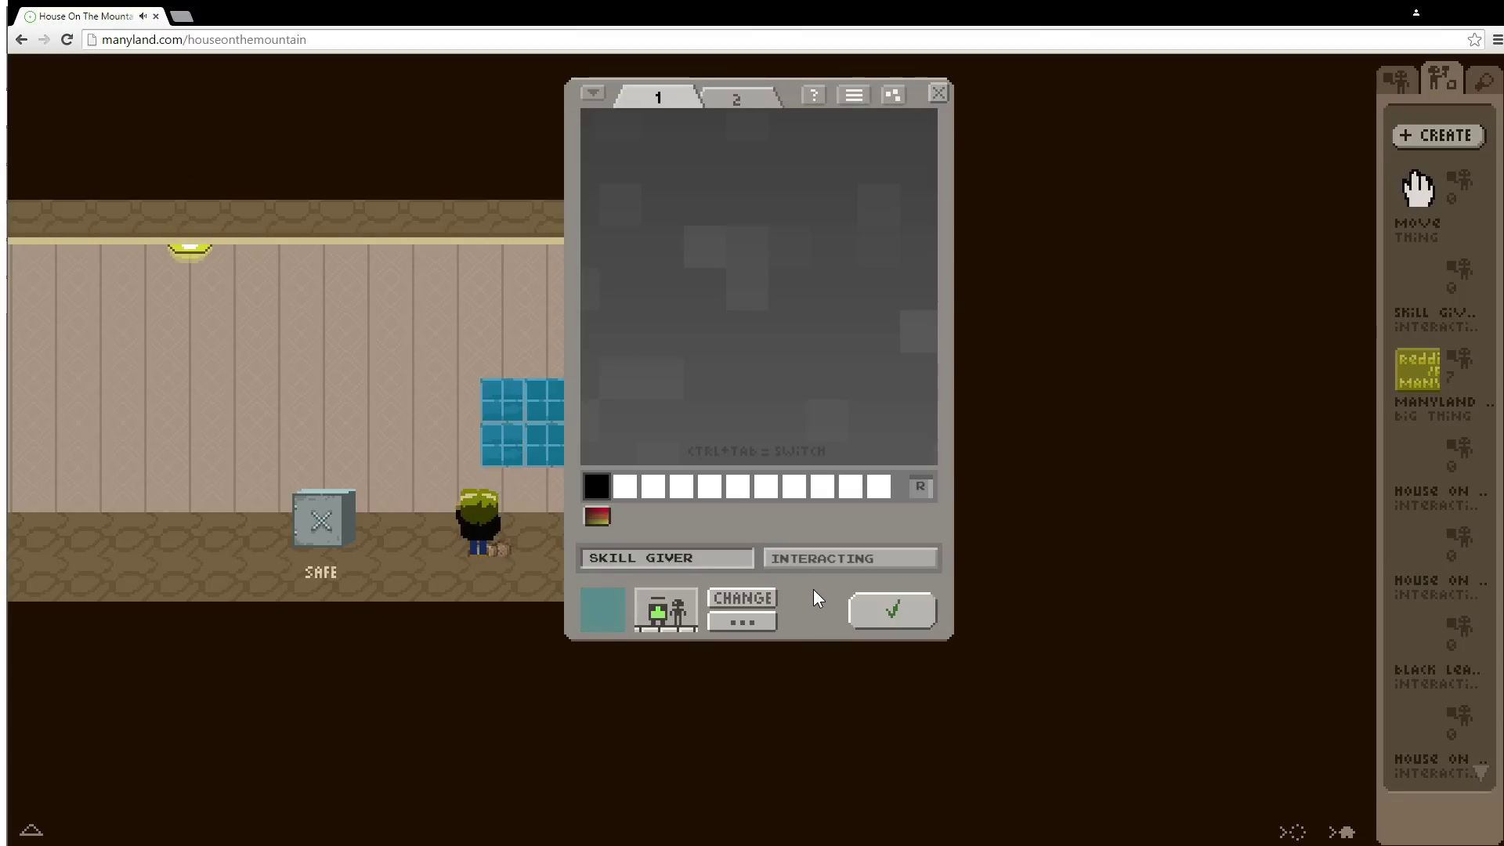
- Write the line "SOMEONE ARRIVES: /THEY POSSESS MOVE" in the script of SKILL GIVER
{"action": "left_click", "coordinate": [853, 96]}
{"action": "type", "text": "SOM"}
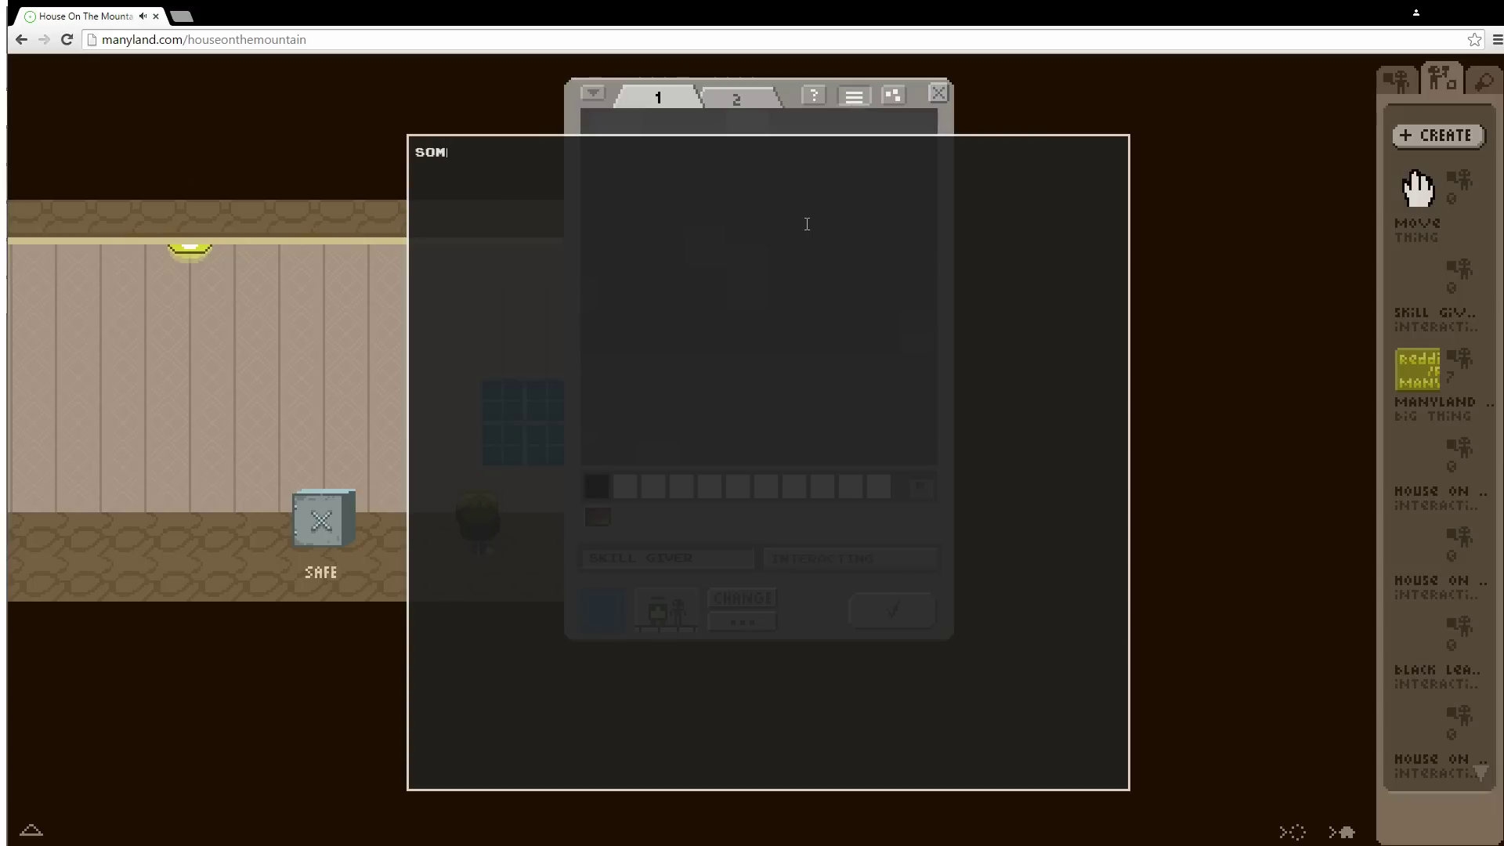
{"action": "type", "text": "EONE ARRIVES!: /THEY POSSESS"}
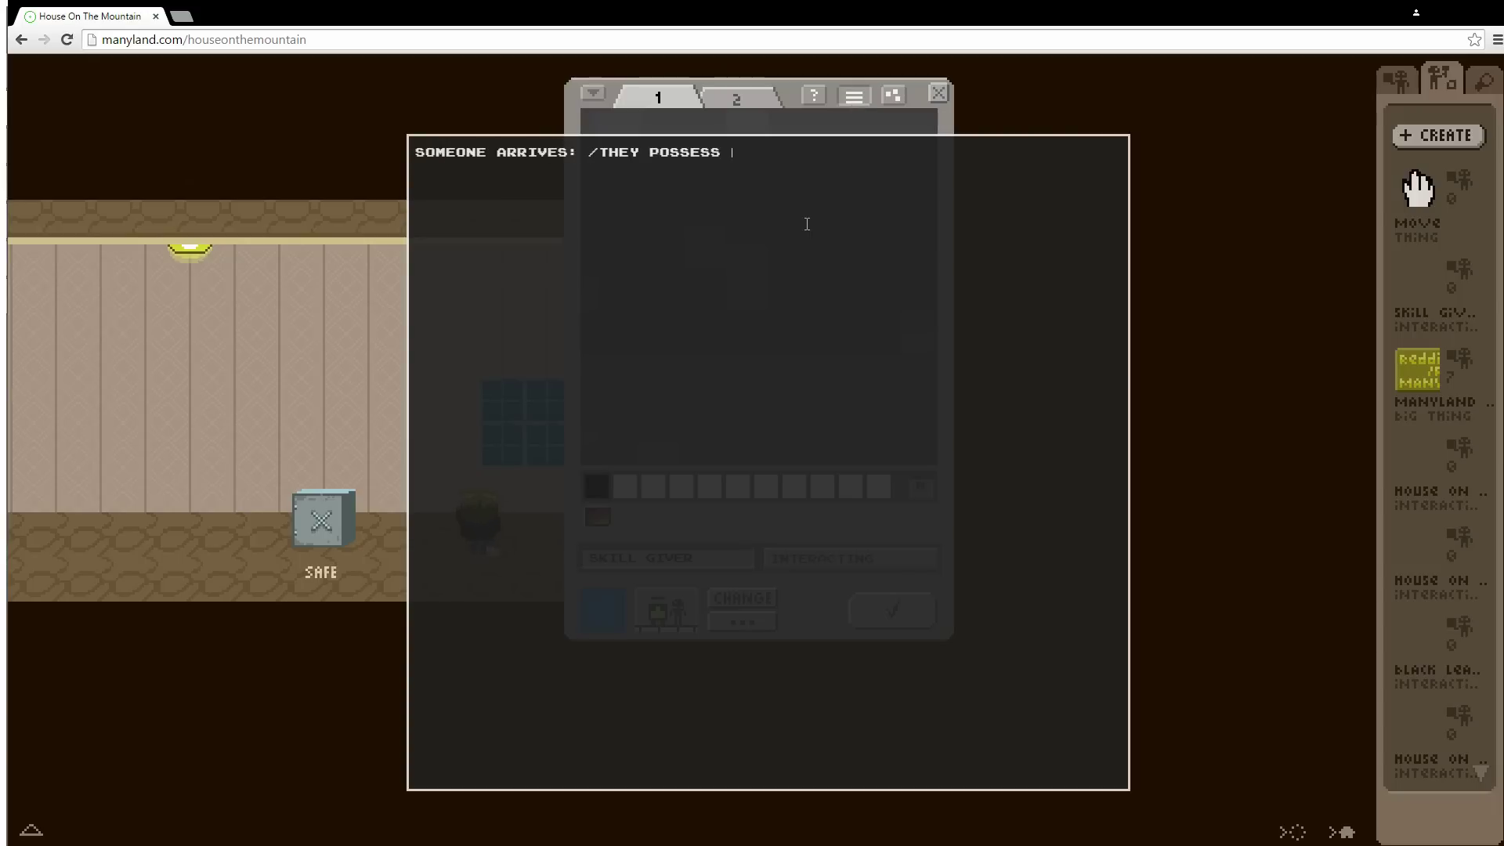
{"action": "type", "text": " MOVE"}
- Attach the hand-shaped MOVE thing to the SKILL GIVER script and save the creation
{"action": "left_click", "coordinate": [893, 96]}
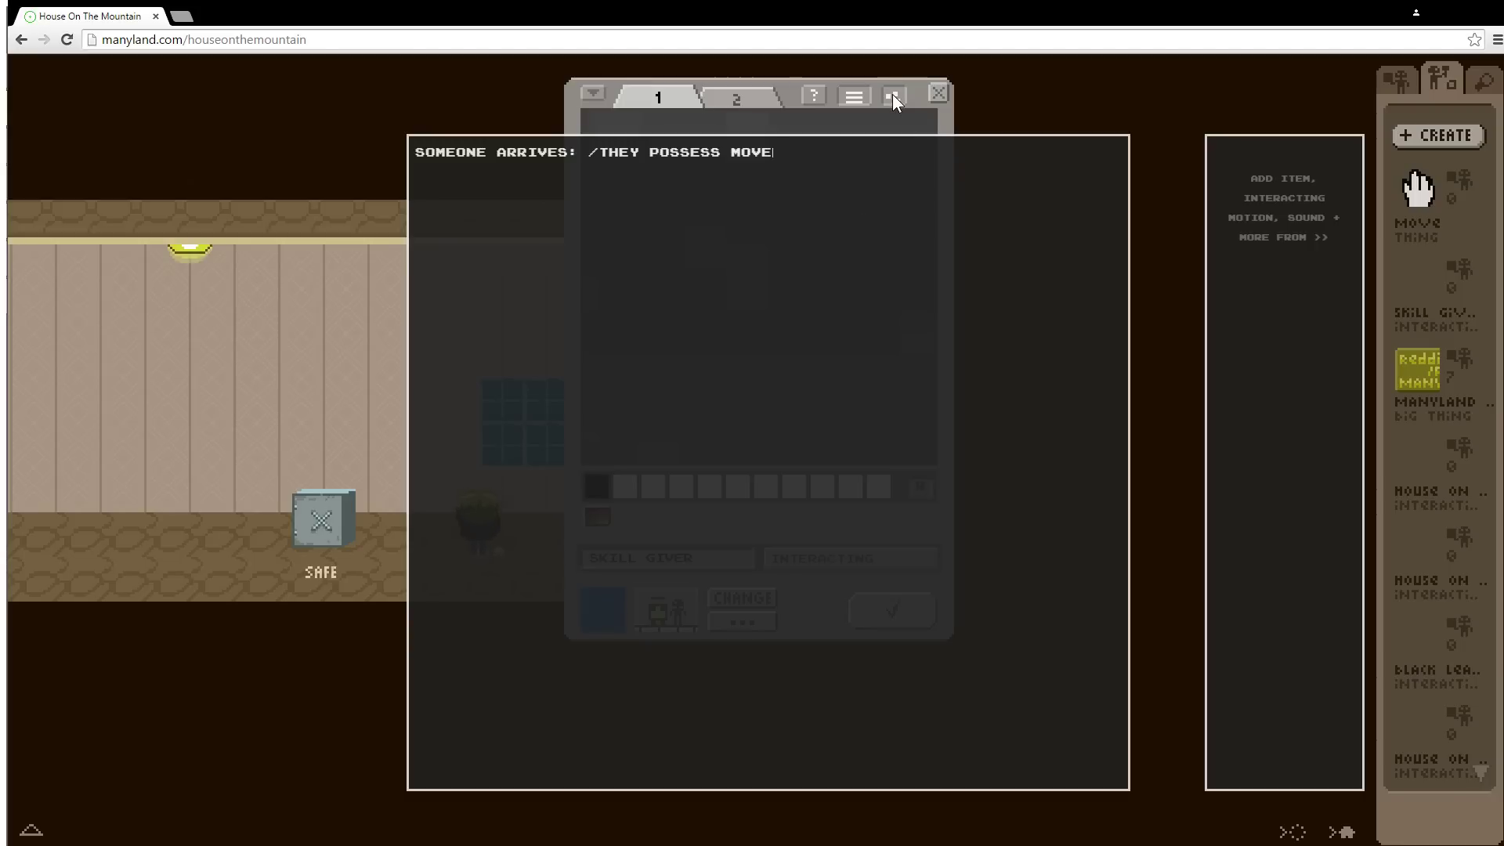
{"action": "left_click", "coordinate": [1409, 191]}
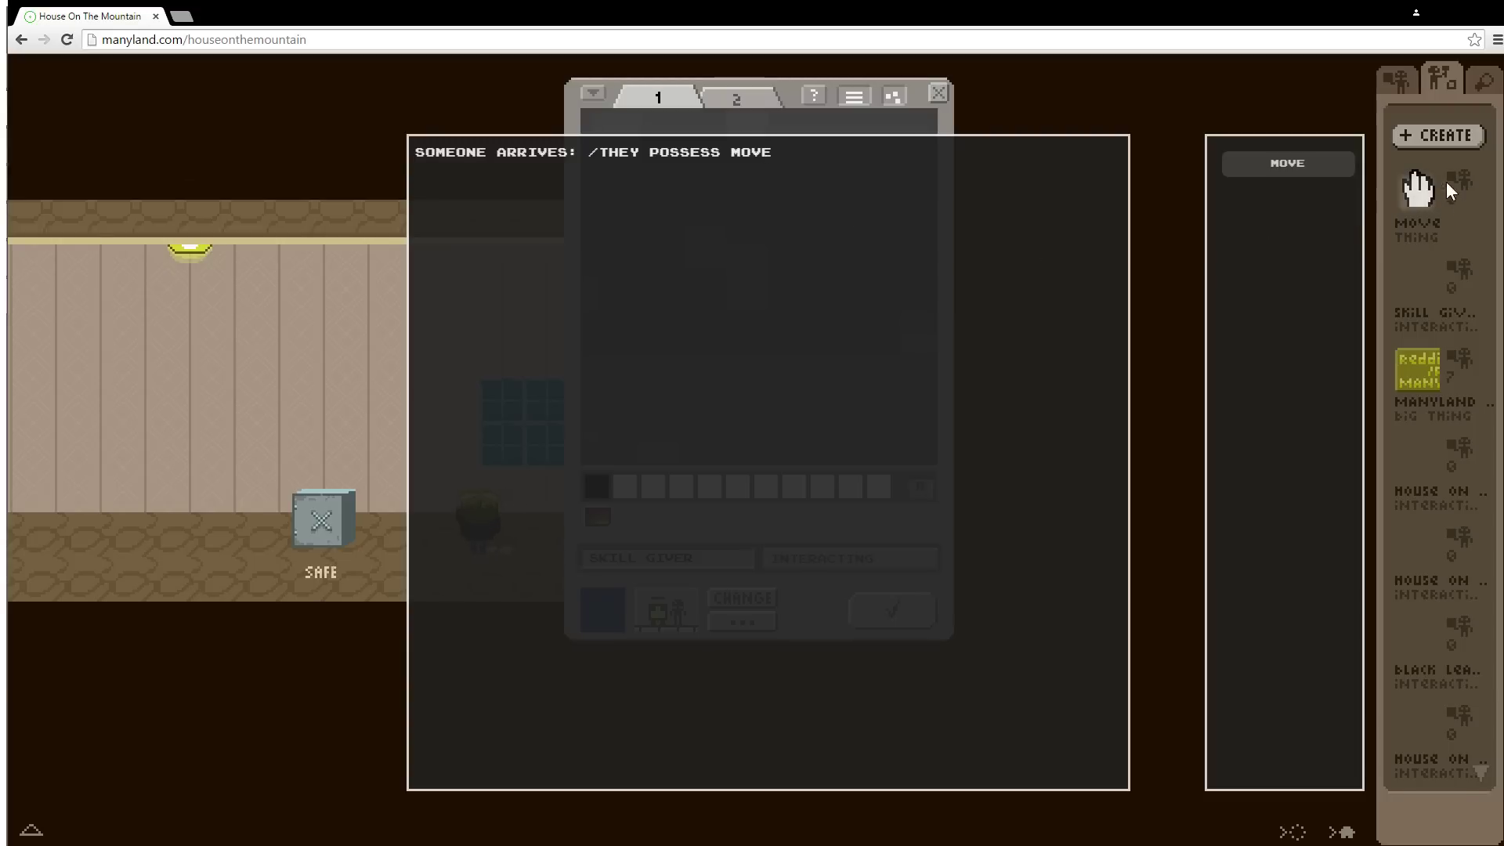
{"action": "left_click", "coordinate": [852, 102]}
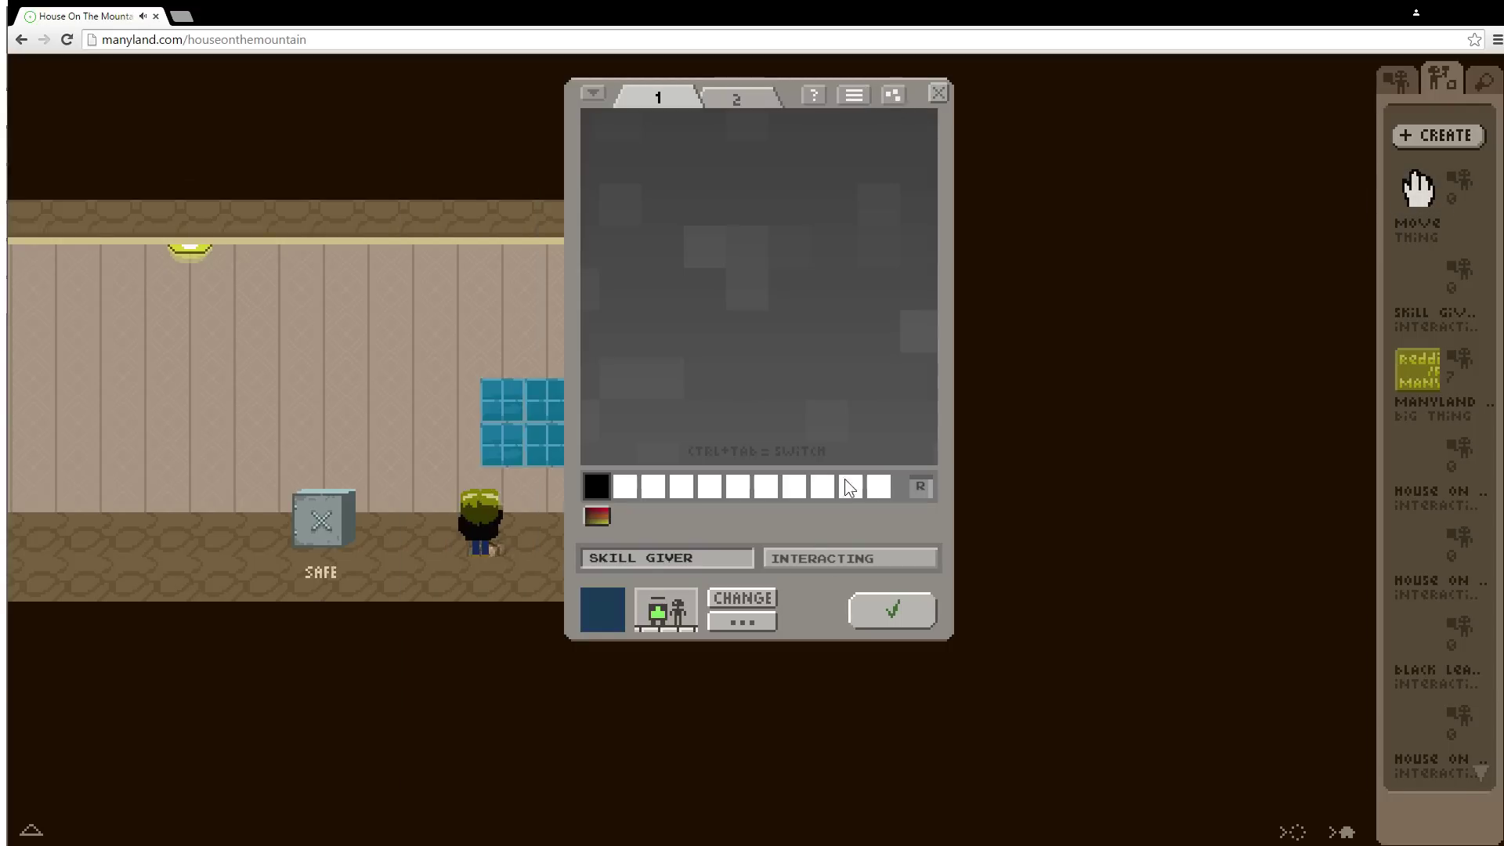
{"action": "left_click", "coordinate": [909, 608]}
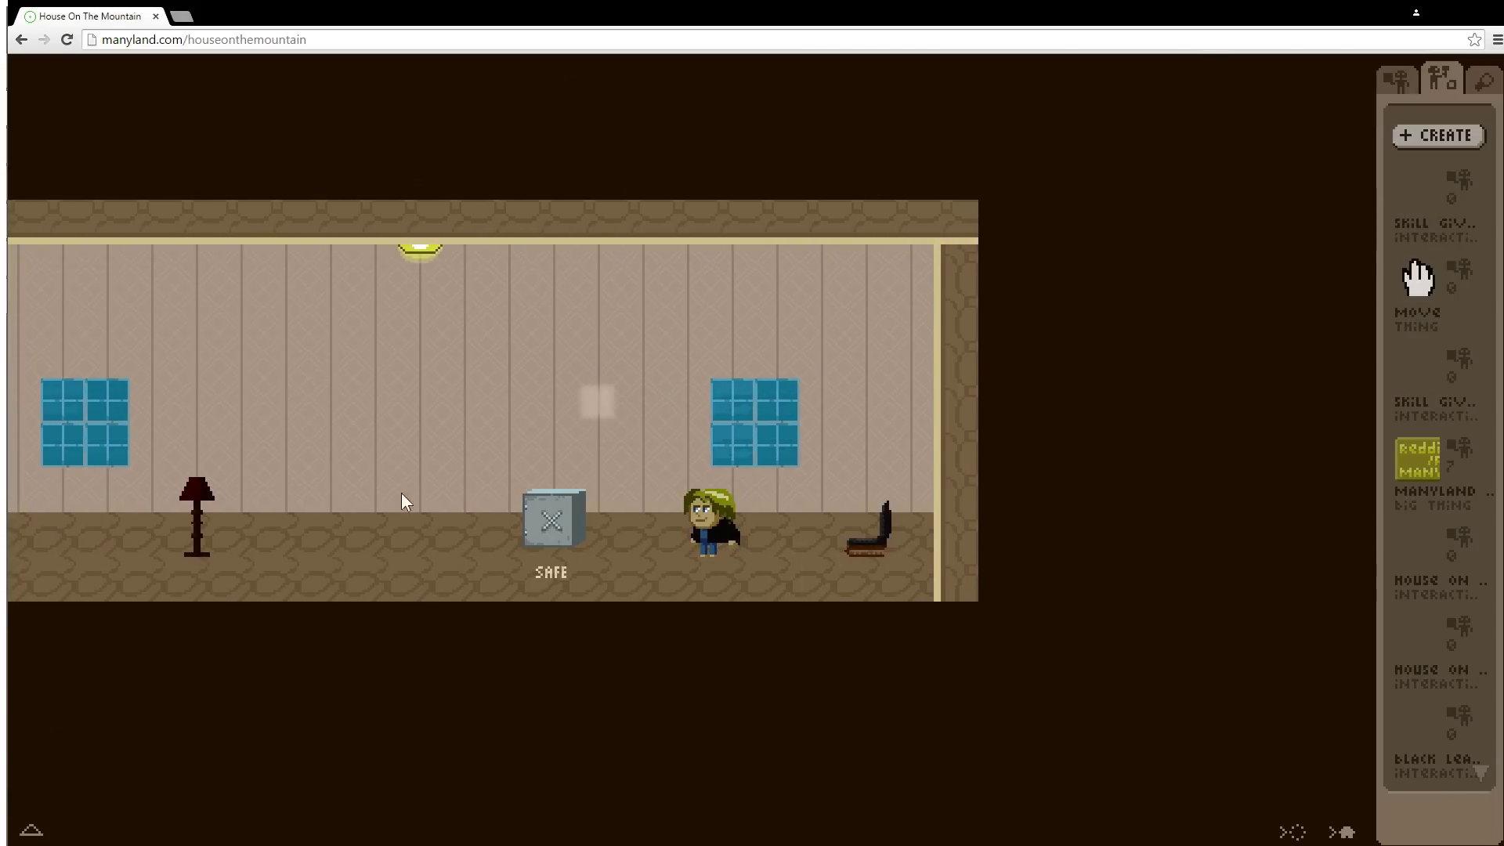
- View the option for adding an area-global interacting in the House on the Mountain area settings, and leave the settings
{"action": "left_click", "coordinate": [31, 829]}
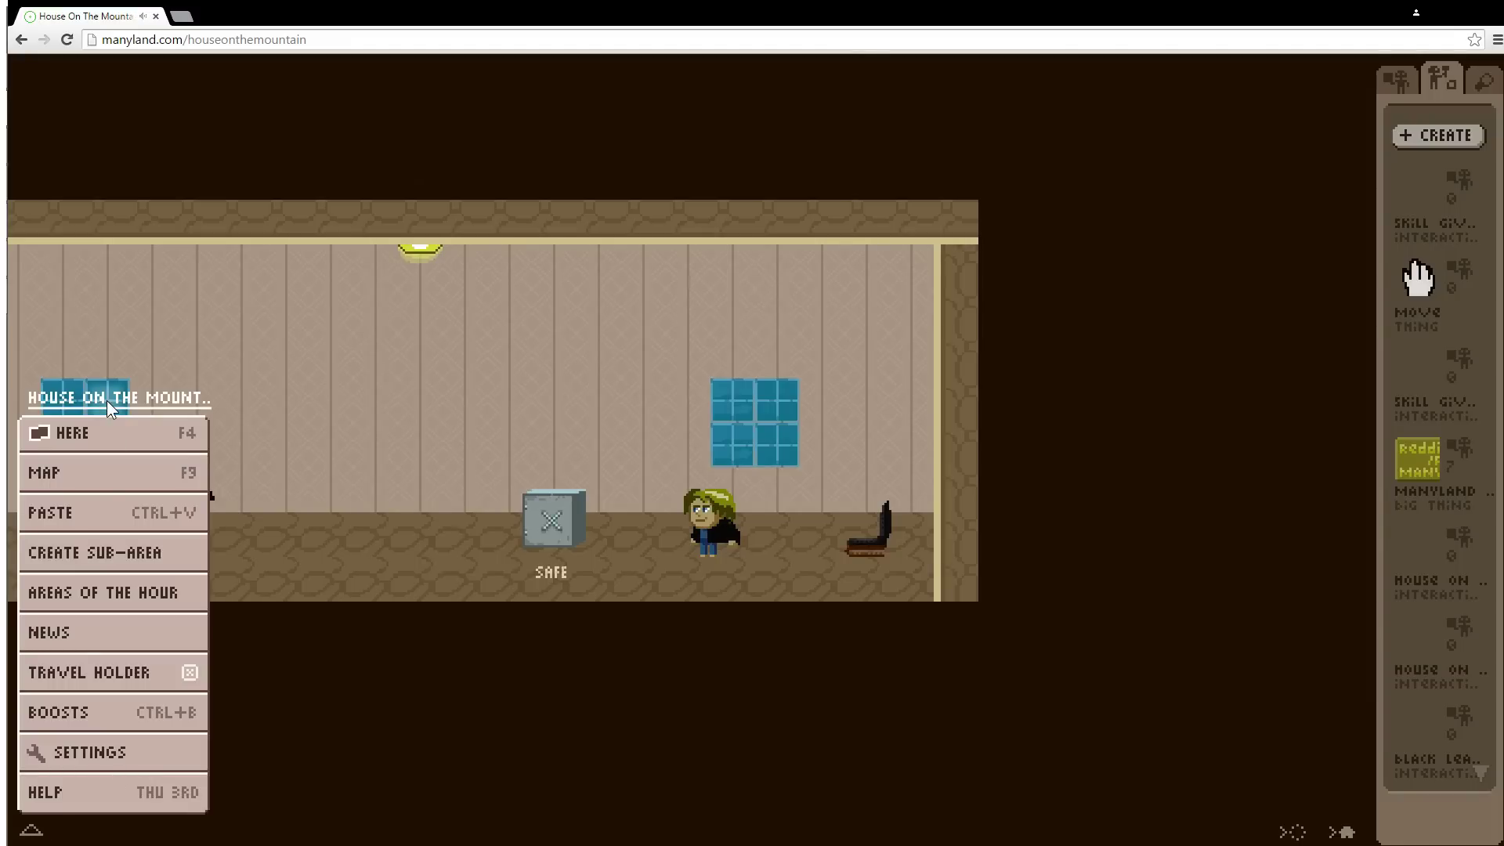
{"action": "left_click", "coordinate": [107, 401]}
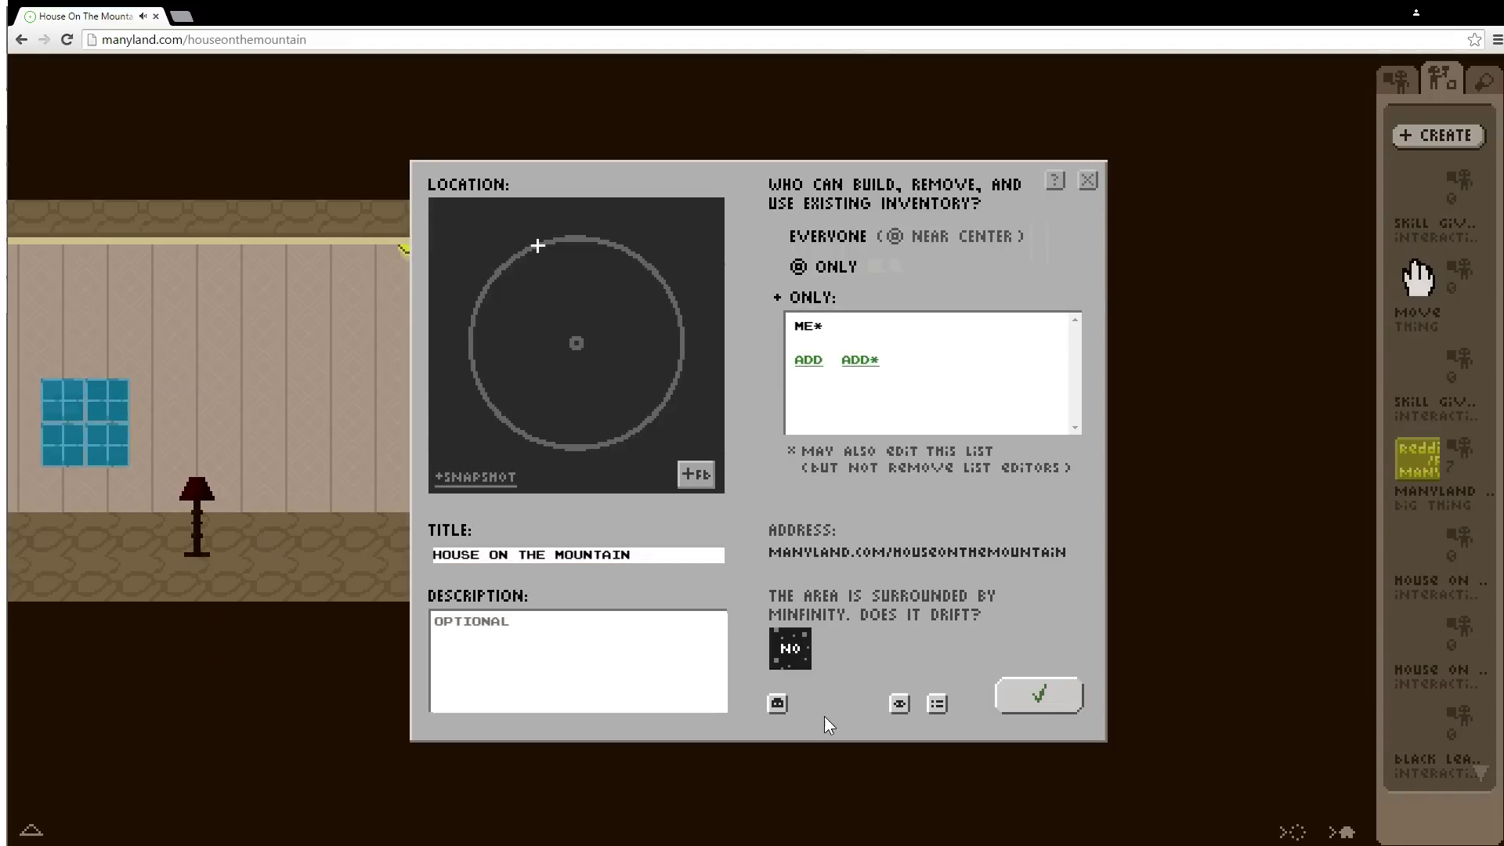
{"action": "left_click", "coordinate": [777, 703]}
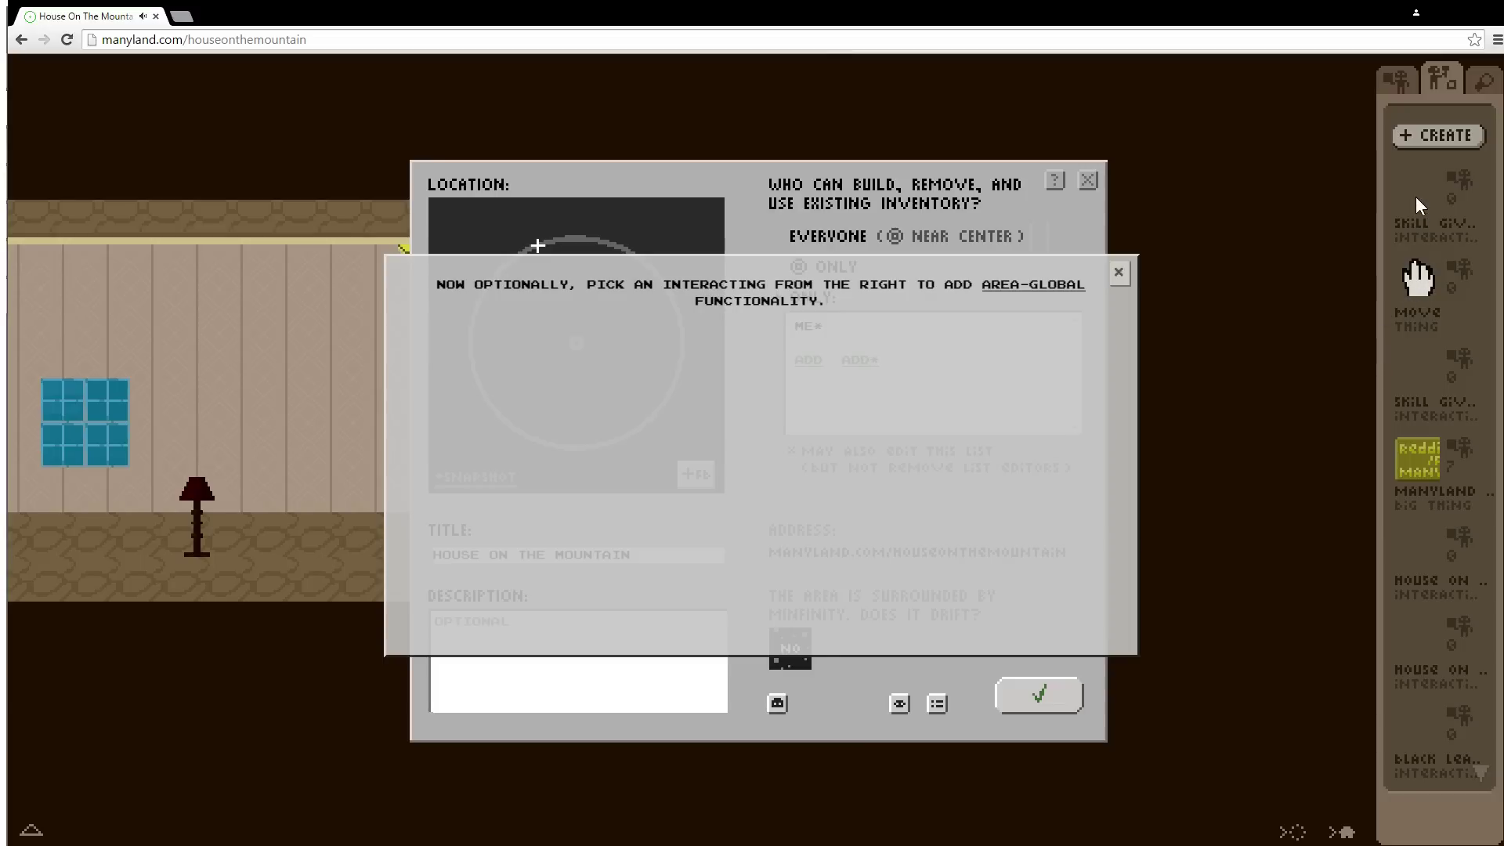
{"action": "left_click", "coordinate": [1118, 272]}
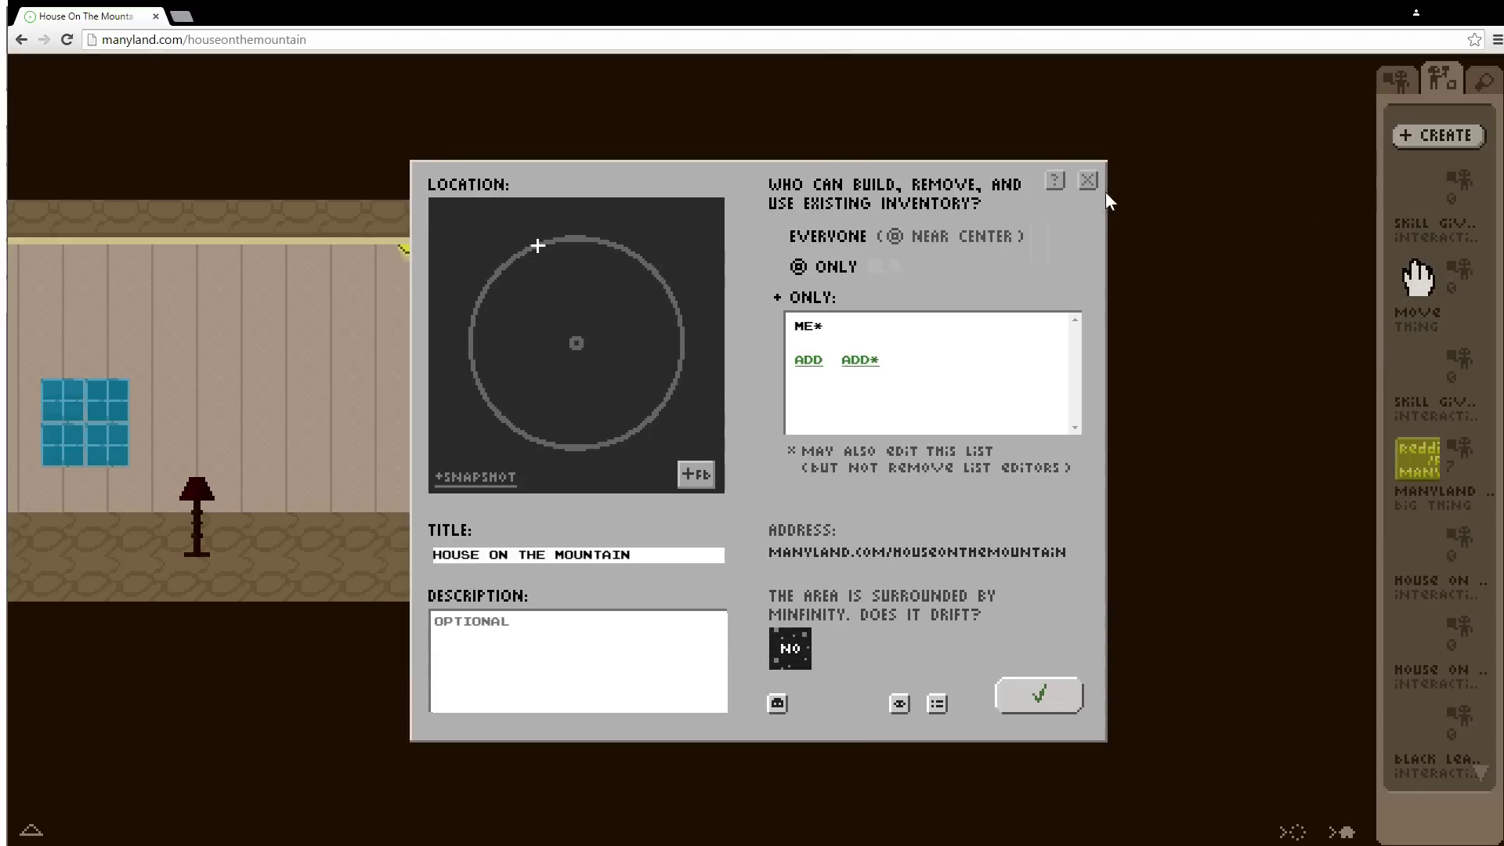
{"action": "left_click", "coordinate": [1091, 183]}
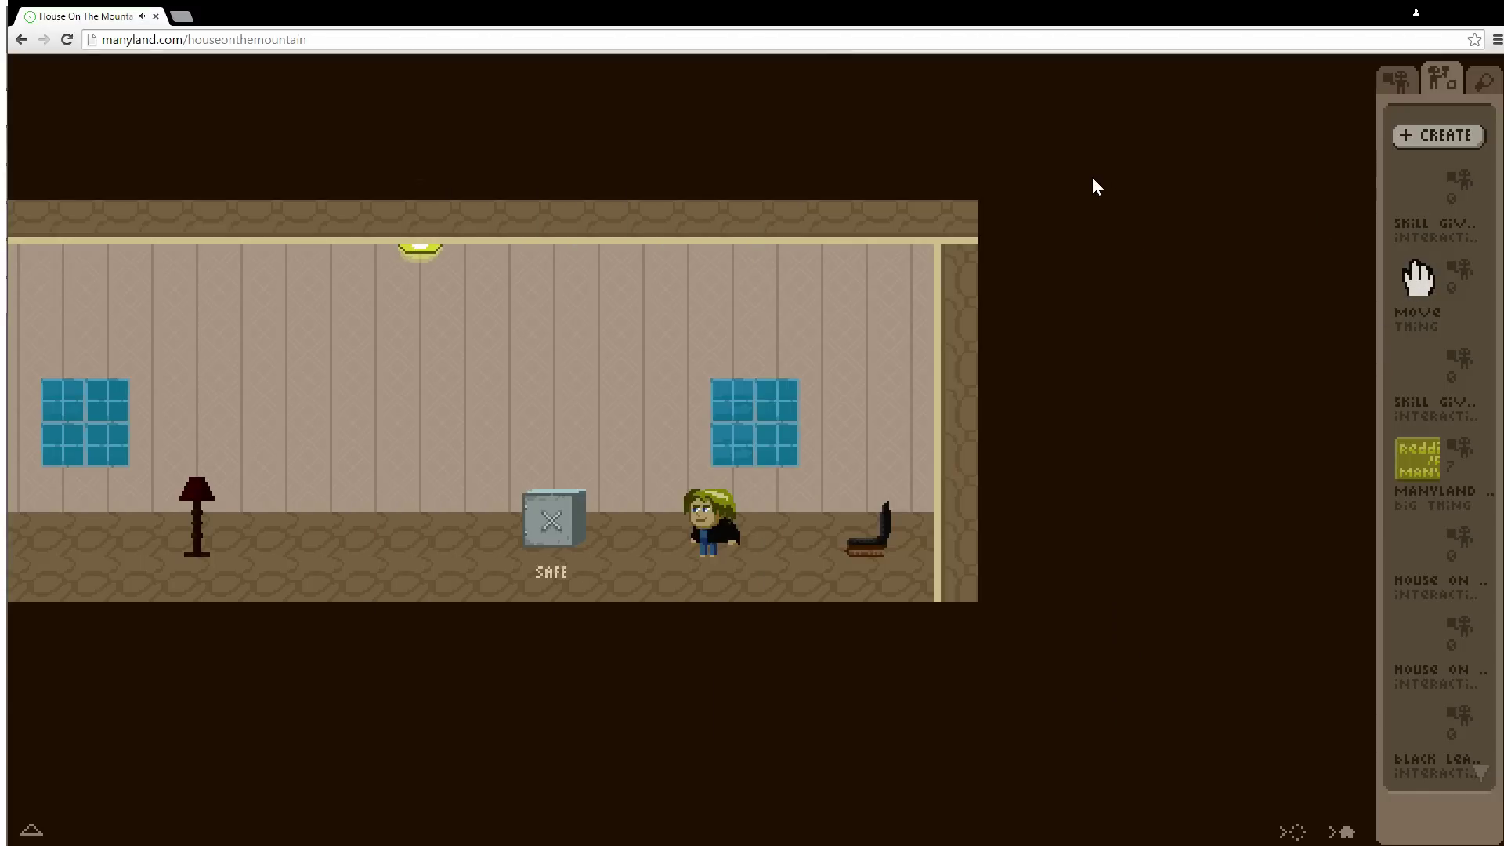
- Check the avatar's action list for the custom Move action and close the list
{"action": "left_click", "coordinate": [571, 180]}
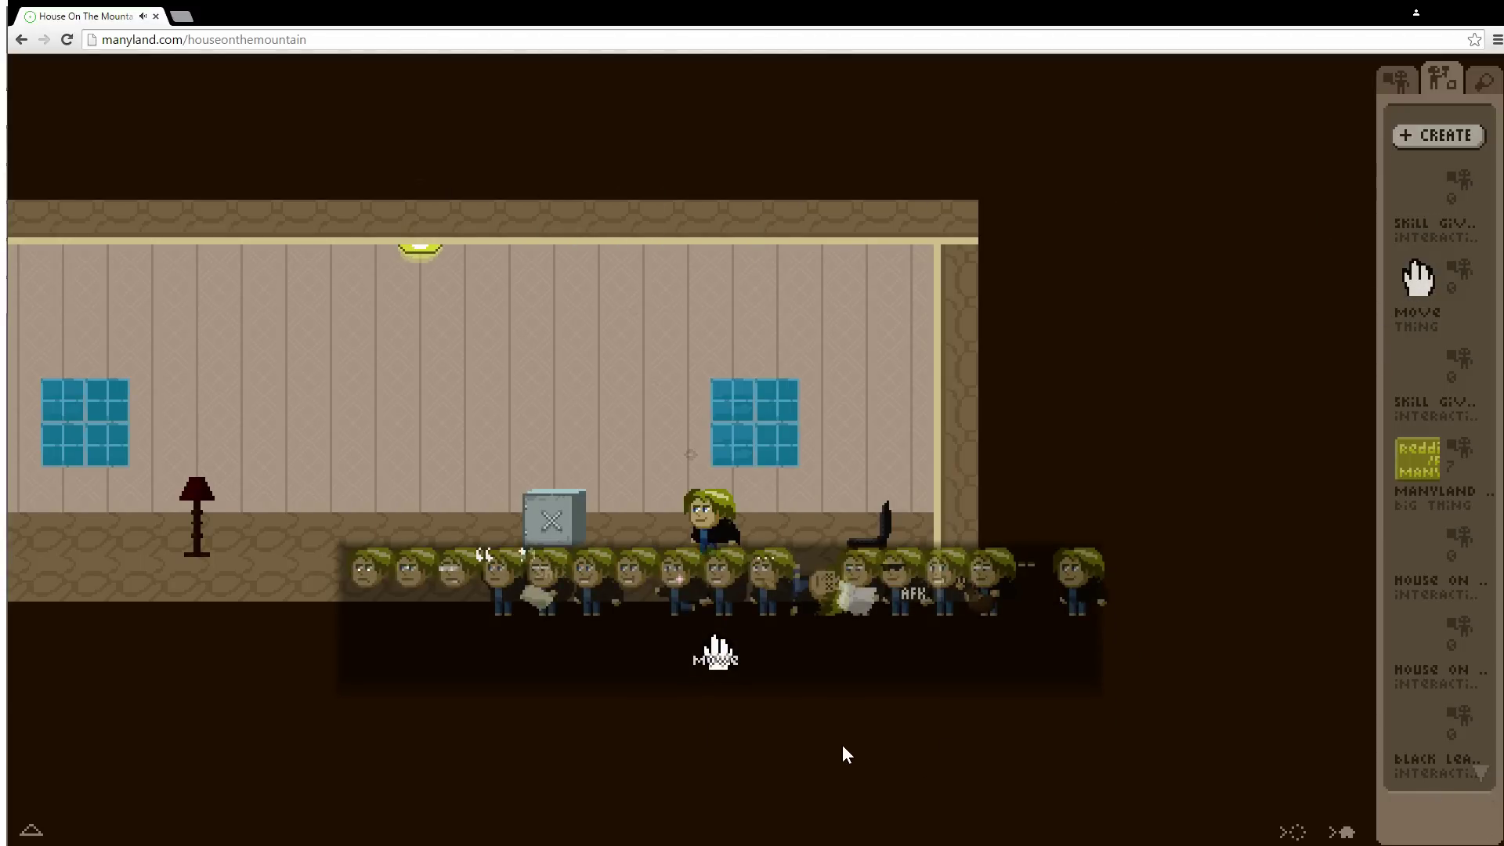
{"action": "key", "text": "Up"}
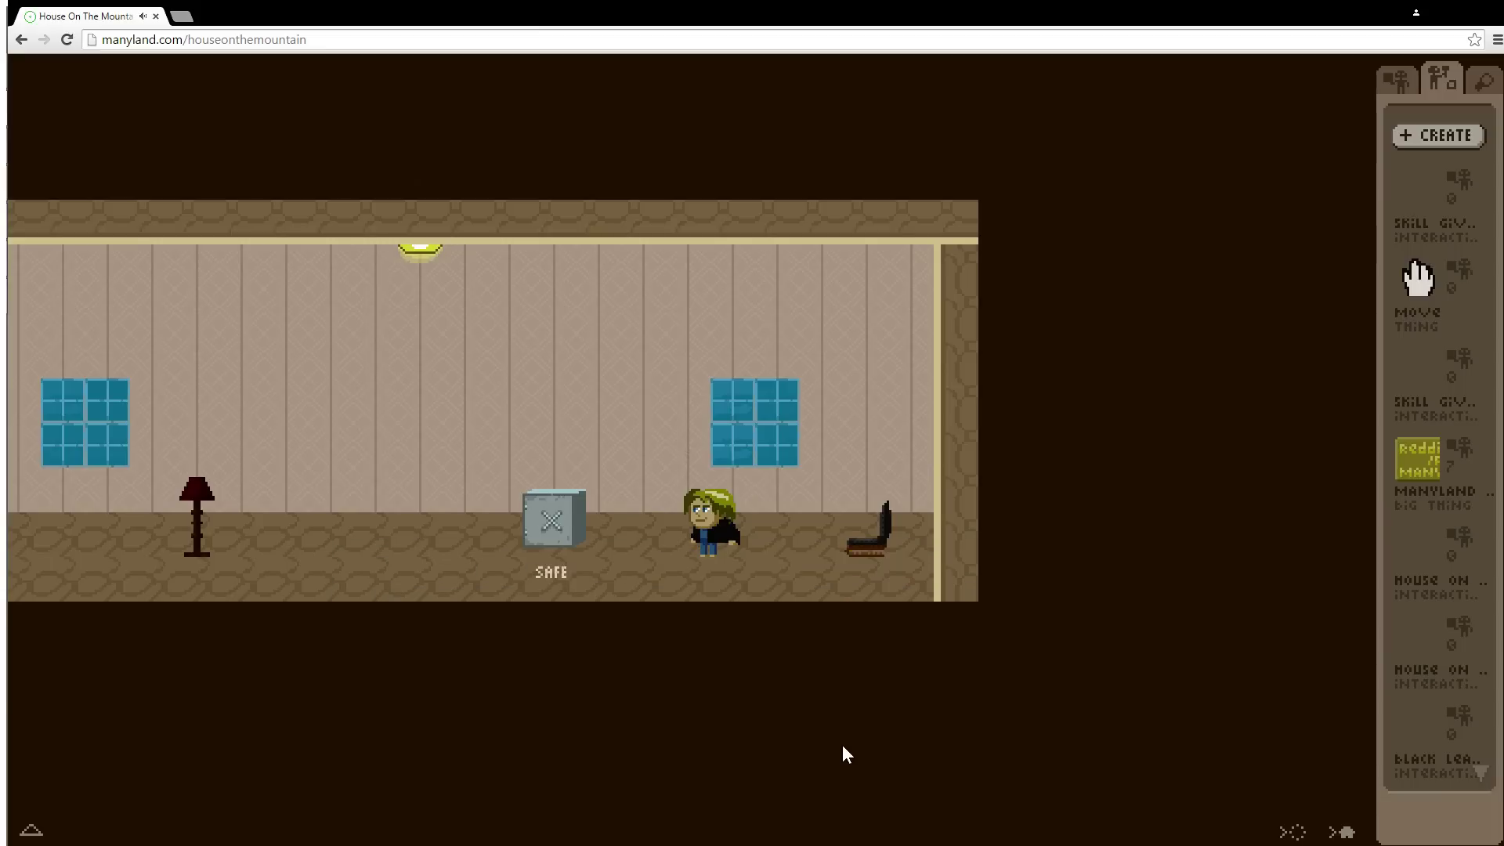
{"action": "key", "text": "Down"}
{"action": "key", "text": "Up"}
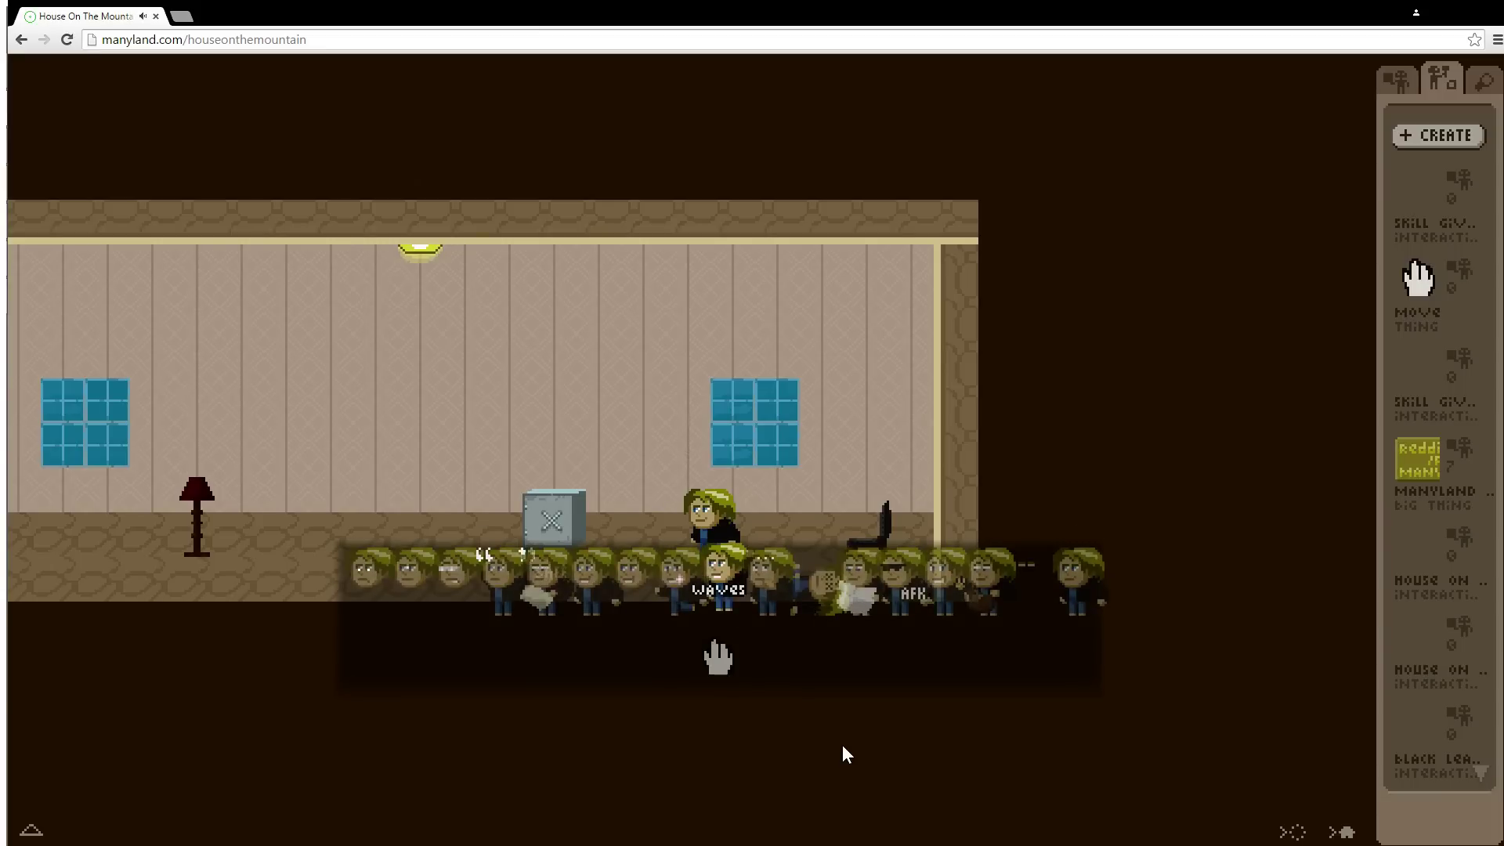
{"action": "key", "text": "Up"}
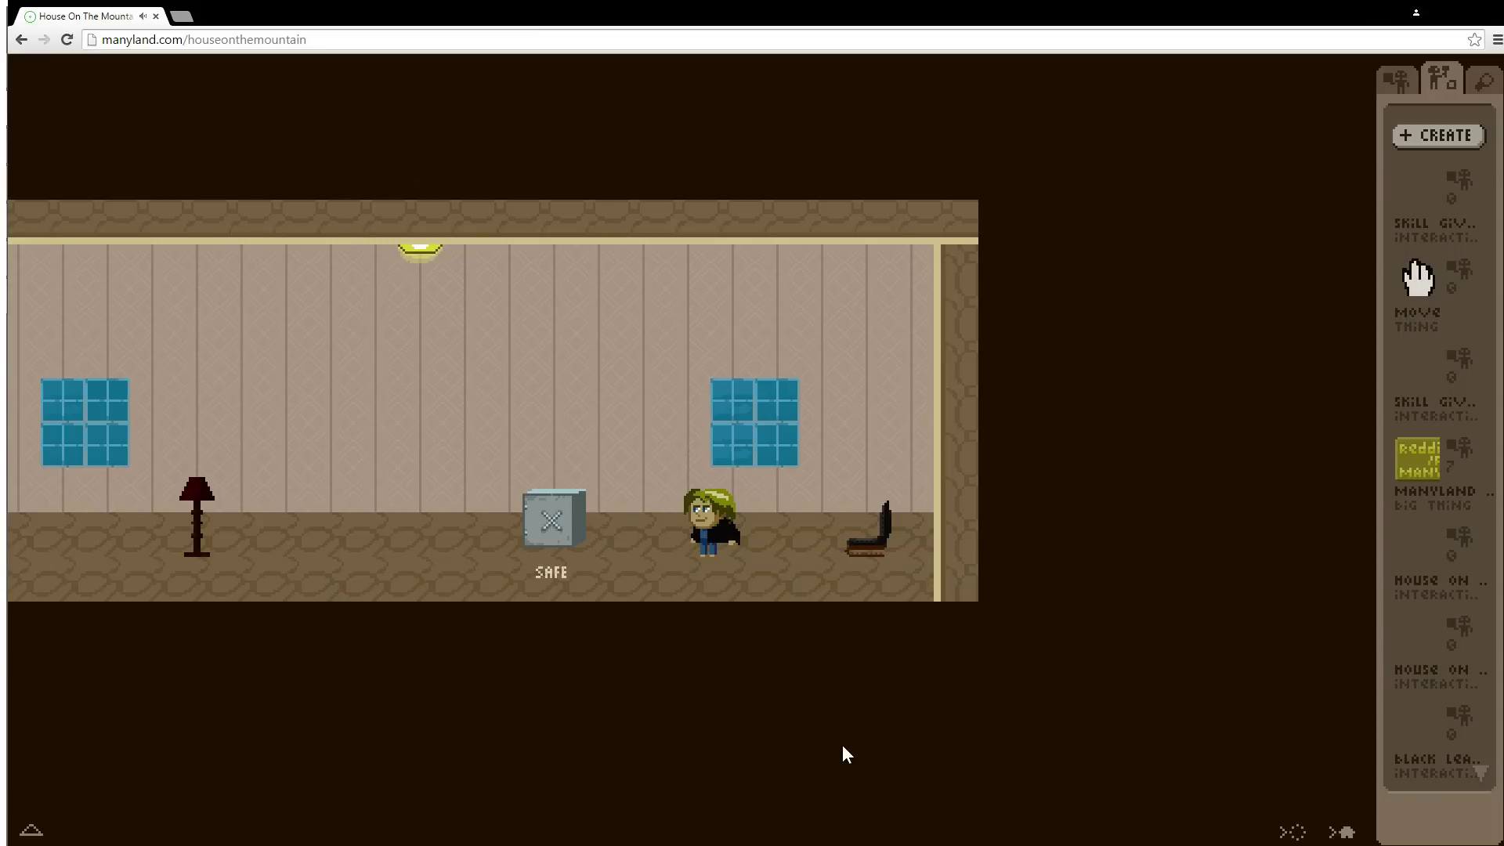
{"action": "left_click", "coordinate": [358, 40]}
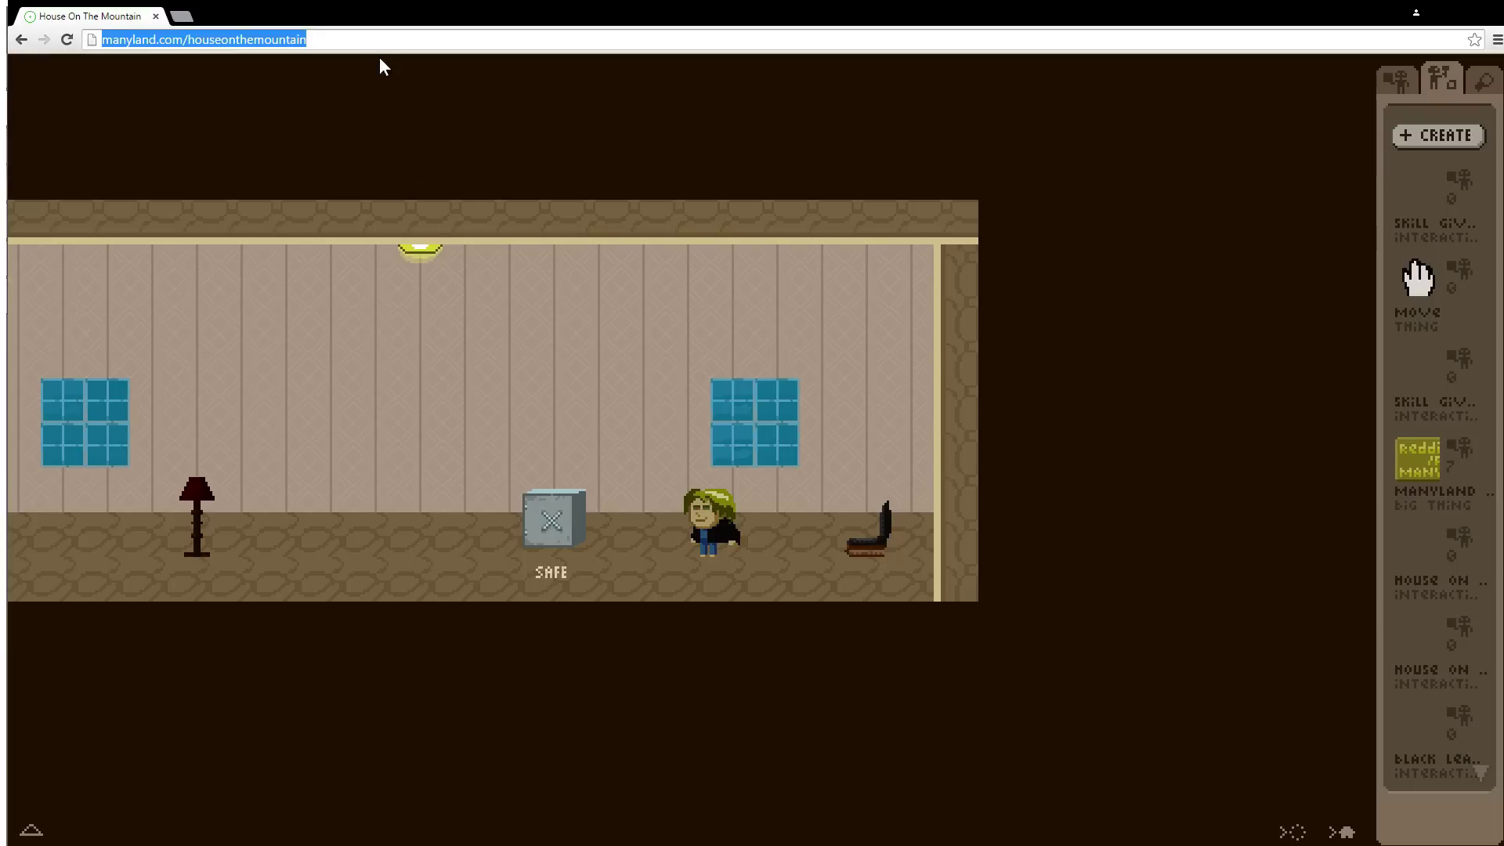
{"action": "left_click", "coordinate": [567, 119]}
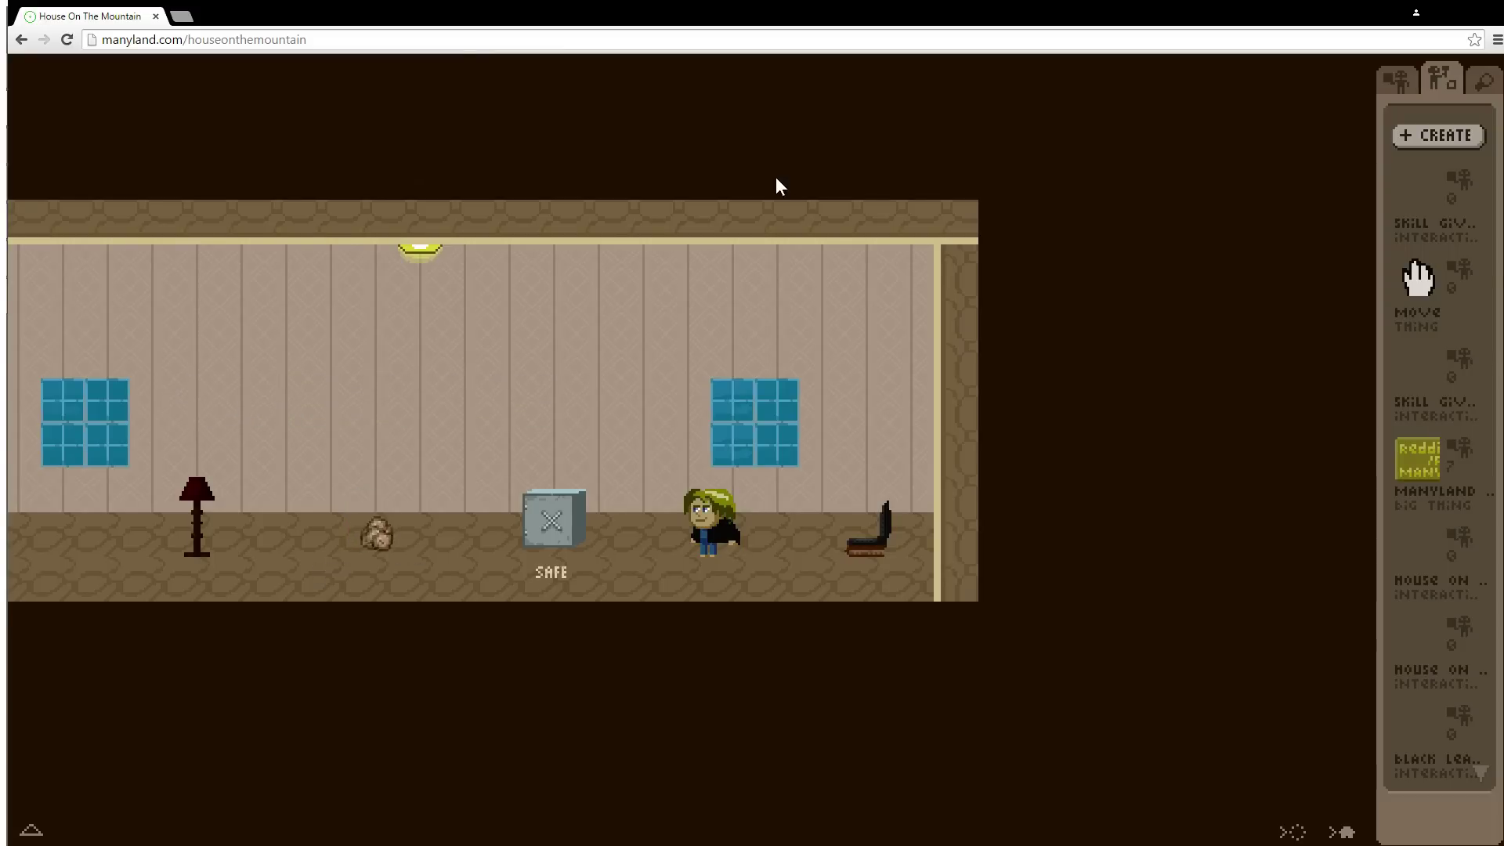
- Walk over to the black leather chair and open it in the creation editor
{"action": "key", "text": "Left"}
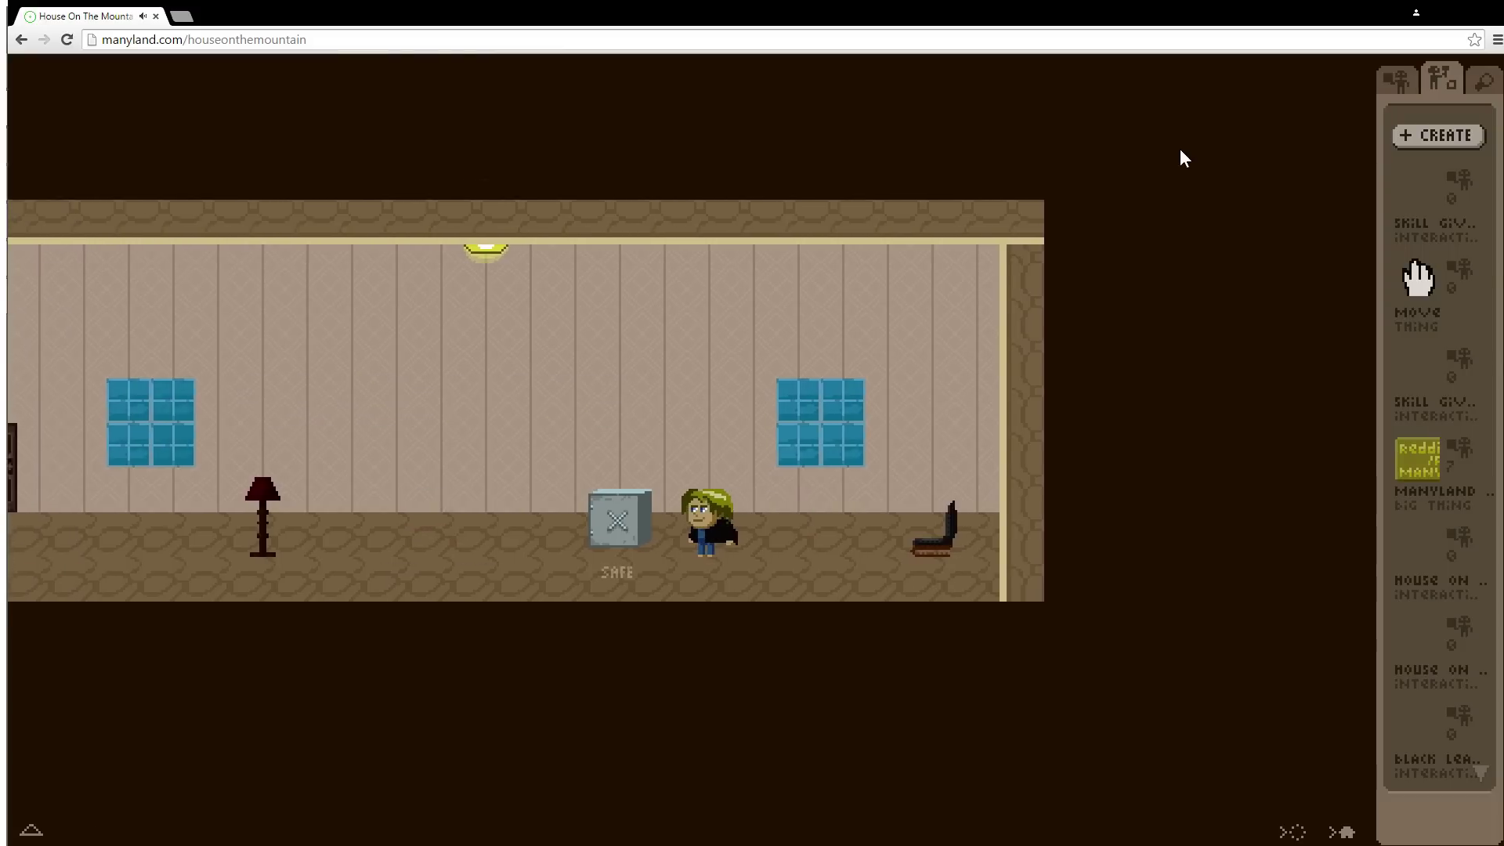
{"action": "key", "text": "Right"}
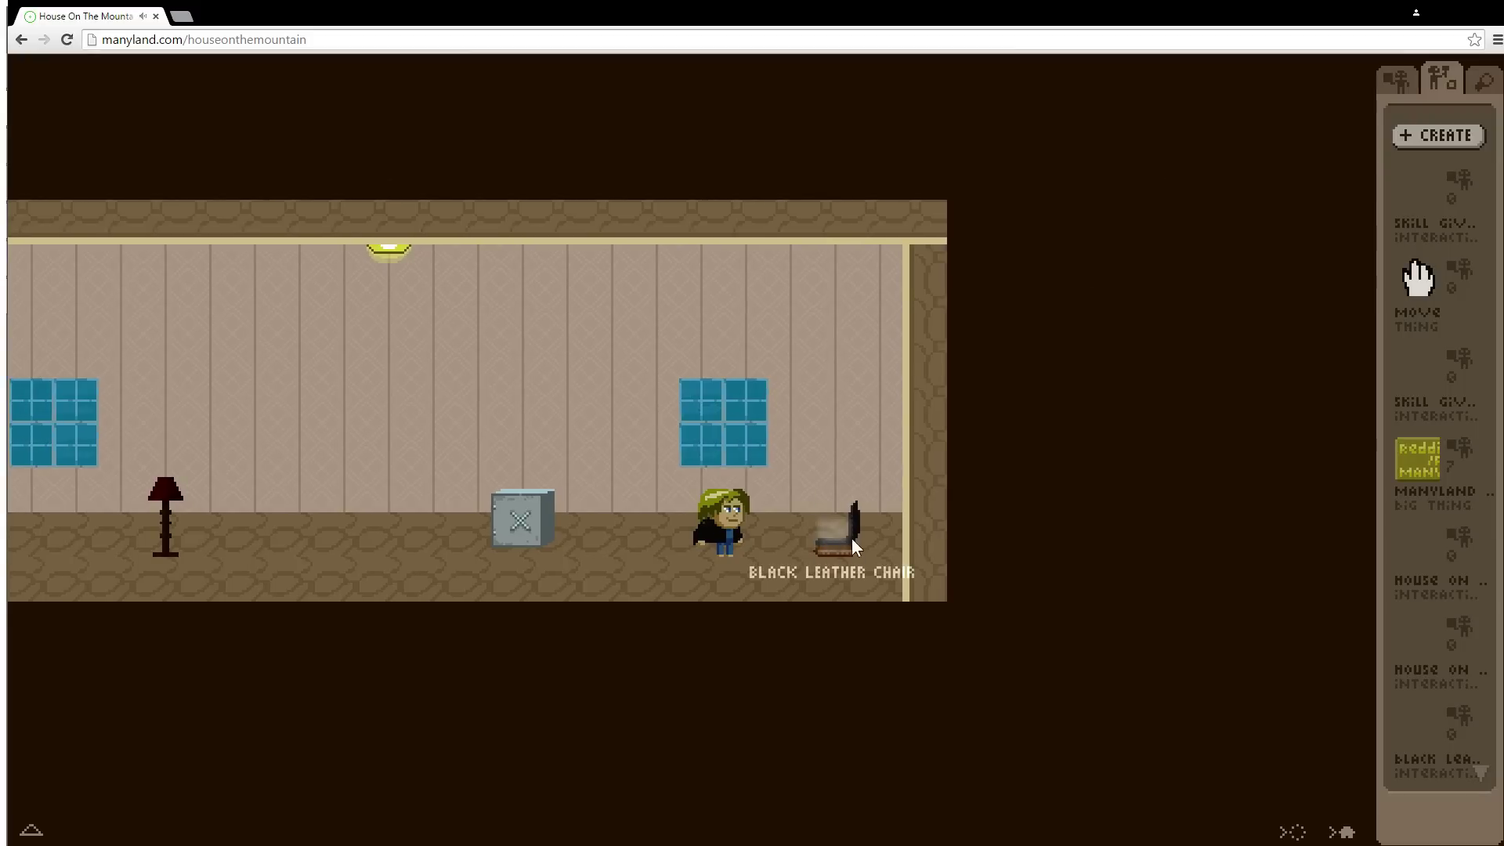
{"action": "left_click_drag", "start_coordinate": [836, 543], "coordinate": [1436, 78]}
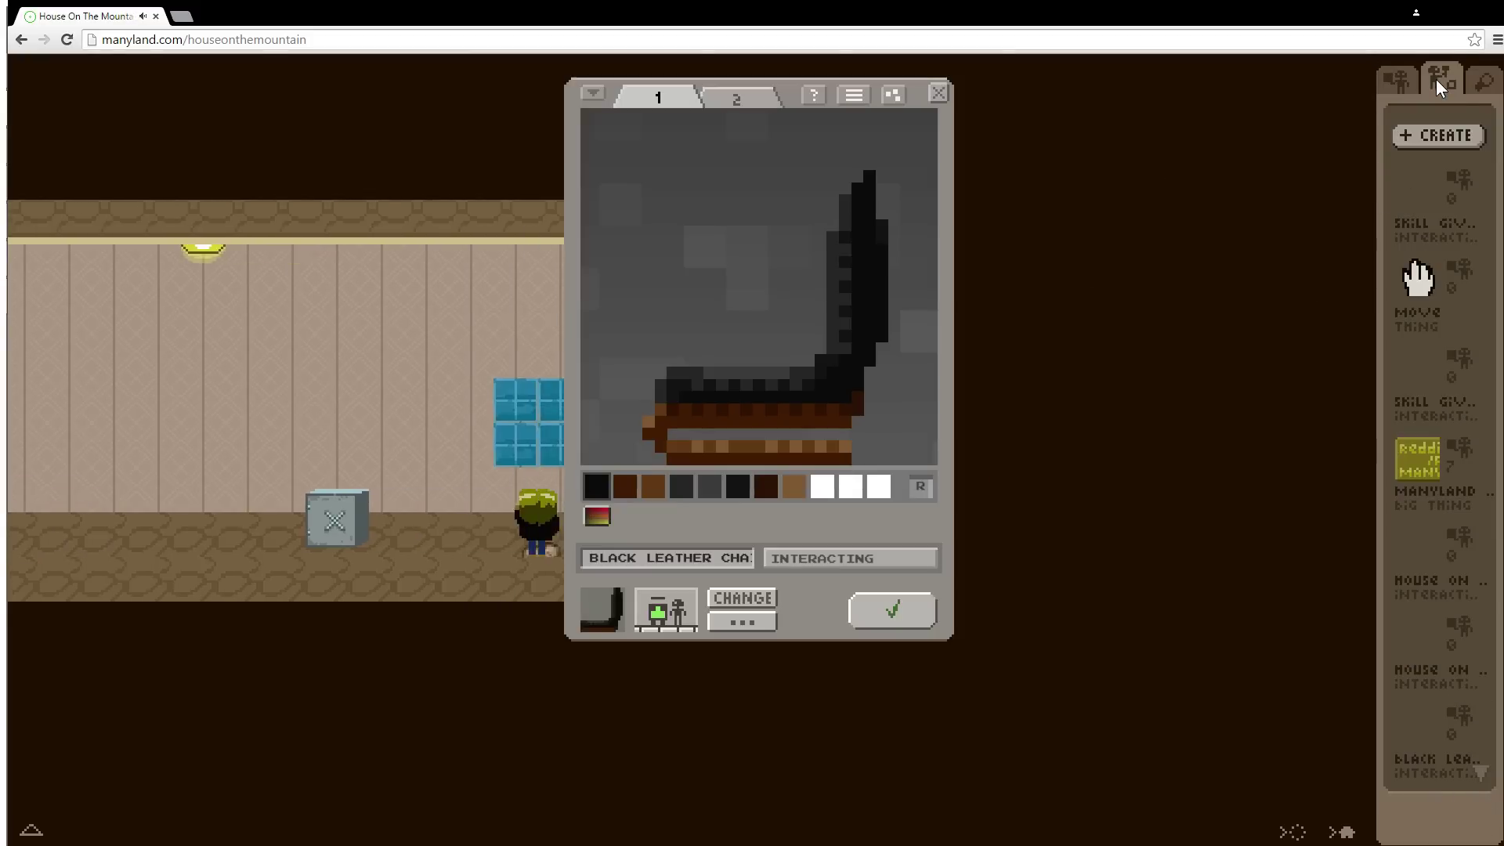
- Delete the THEY MOVE response from the black leather chair's script, keeping the IS MOVED and ISN'T MOVED lines
{"action": "left_click", "coordinate": [853, 93]}
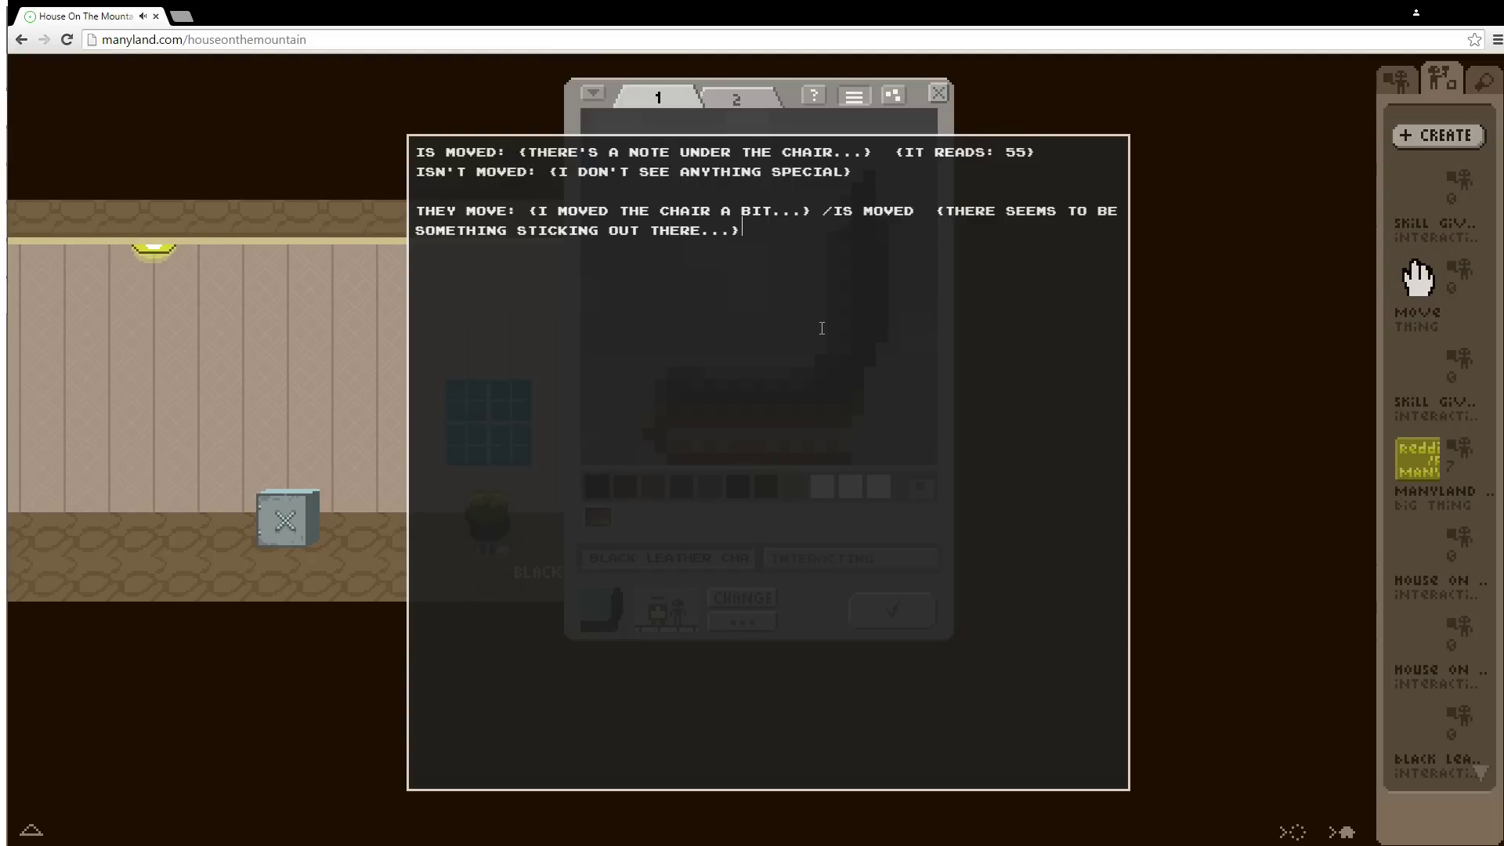
{"action": "key", "text": "Up"}
{"action": "key", "text": "Up"}
{"action": "key", "text": "shift+ctrl+End"}
{"action": "key", "text": "BackSpace"}
{"action": "key", "text": "Up"}
{"action": "key", "text": "Up"}
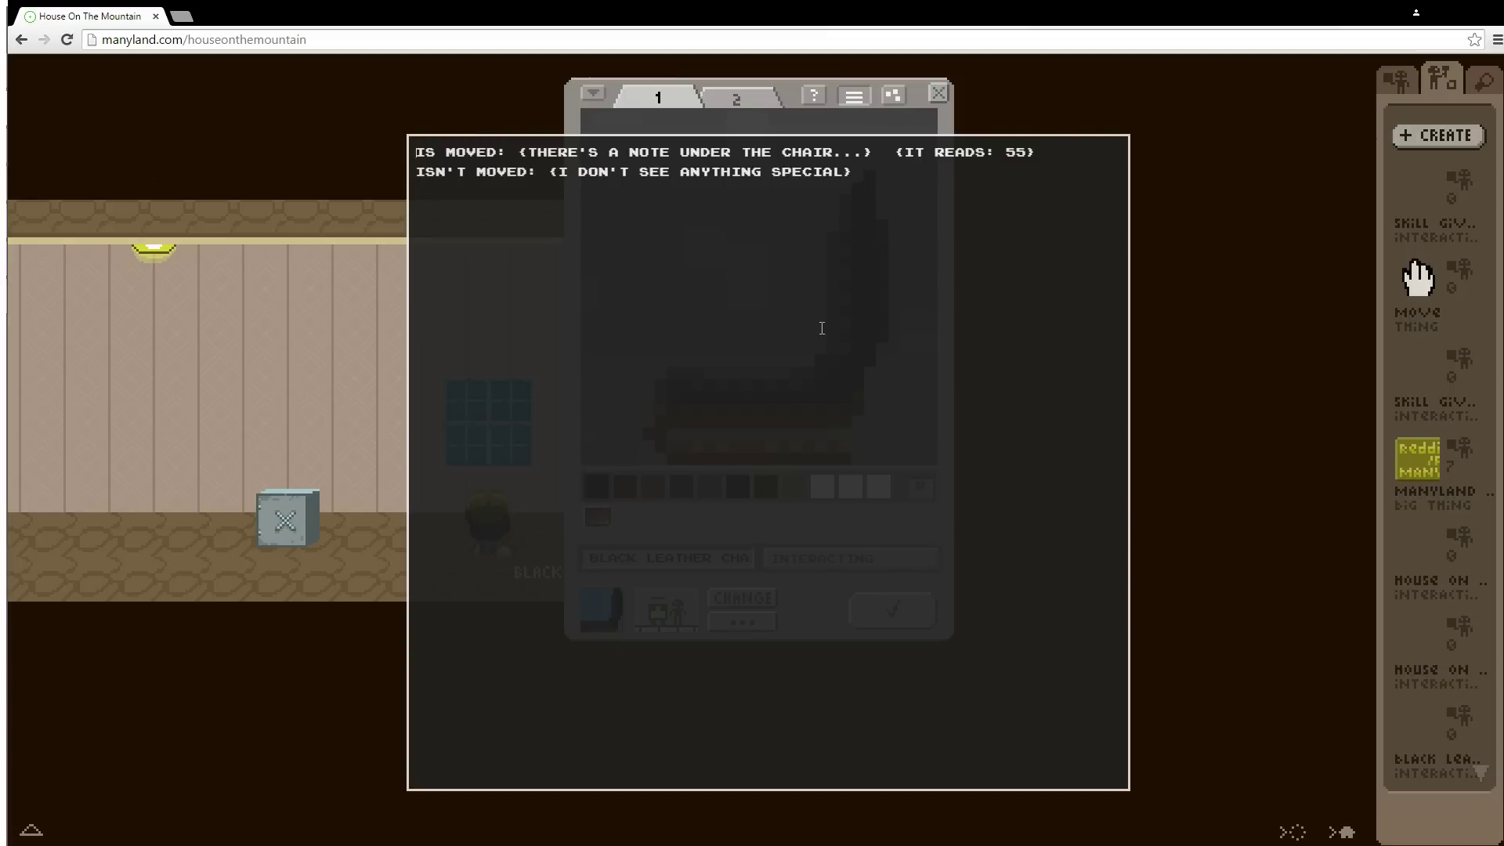
- Examine the IS MOVED and ISN'T MOVED conditions and their responses in the black leather chair's script, and leave the editor
{"action": "key", "text": "shift+ctrl+Right"}
{"action": "key", "text": "shift+ctrl+Right"}
{"action": "key", "text": "shift+ctrl+Right"}
{"action": "key", "text": "Left"}
{"action": "key", "text": "shift+ctrl+Right"}
{"action": "key", "text": "shift+ctrl+Right"}
{"action": "key", "text": "Left"}
{"action": "key", "text": "shift+Right"}
{"action": "key", "text": "shift+Right"}
{"action": "key", "text": "shift+Right"}
{"action": "key", "text": "shift+Right"}
{"action": "key", "text": "shift+Right"}
{"action": "key", "text": "shift+Right"}
{"action": "key", "text": "shift+Right"}
{"action": "key", "text": "shift+Right"}
{"action": "key", "text": "Right"}
{"action": "key", "text": "Right"}
{"action": "key", "text": "Left"}
{"action": "key", "text": "shift+End"}
{"action": "left_click", "coordinate": [551, 177]}
{"action": "key", "text": "shift+Right"}
{"action": "key", "text": "Left"}
{"action": "key", "text": "shift+End"}
{"action": "key", "text": "shift+Left"}
{"action": "key", "text": "End"}
{"action": "key", "text": "Escape"}
- Open the list of personal states with the command mystates! and remove the black leather chair's MOVED state
{"action": "key", "text": "Right"}
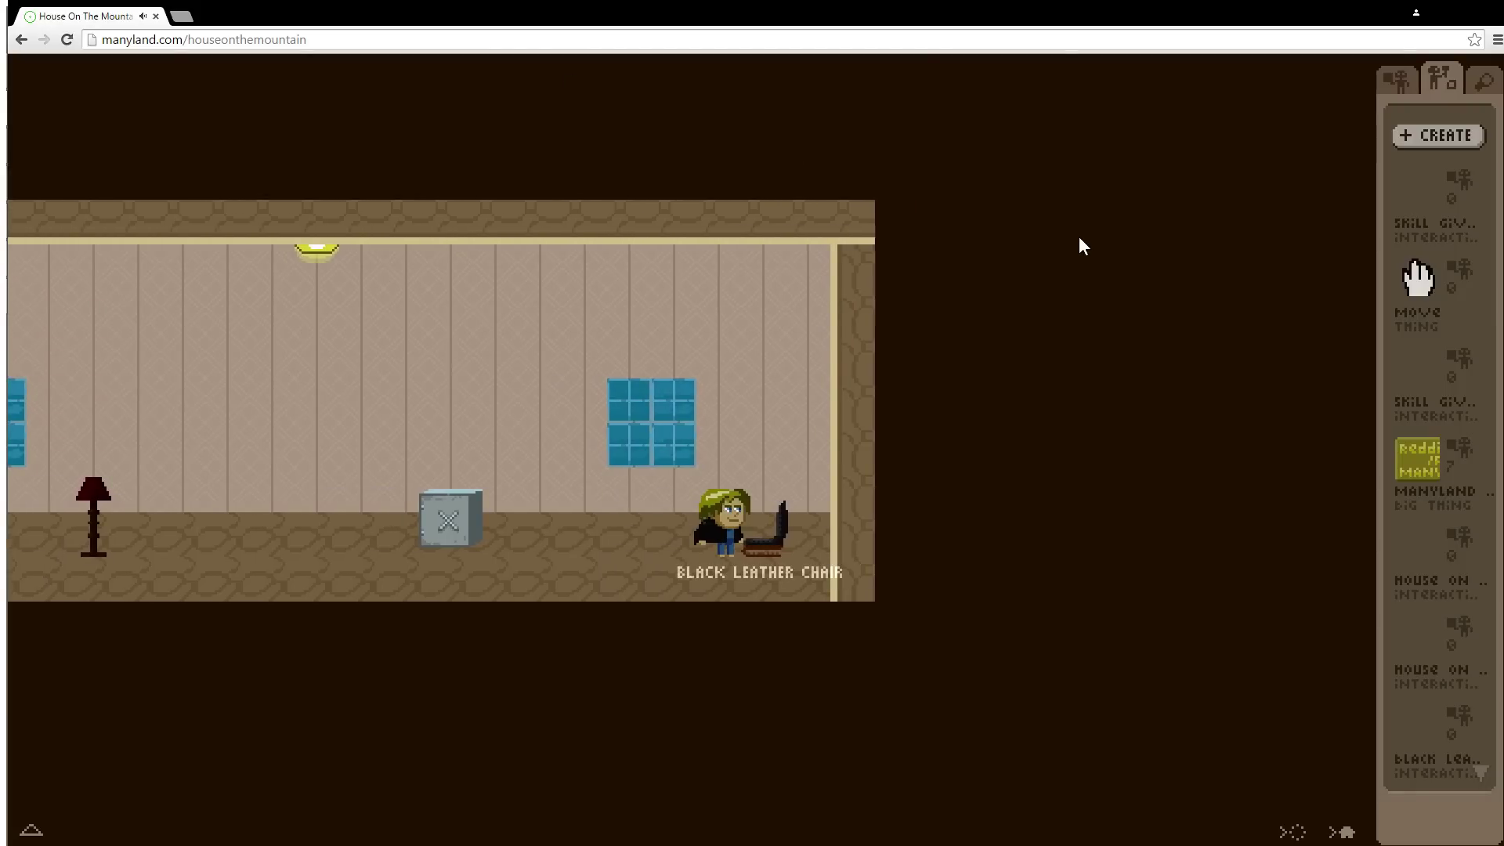
{"action": "key", "text": "Left"}
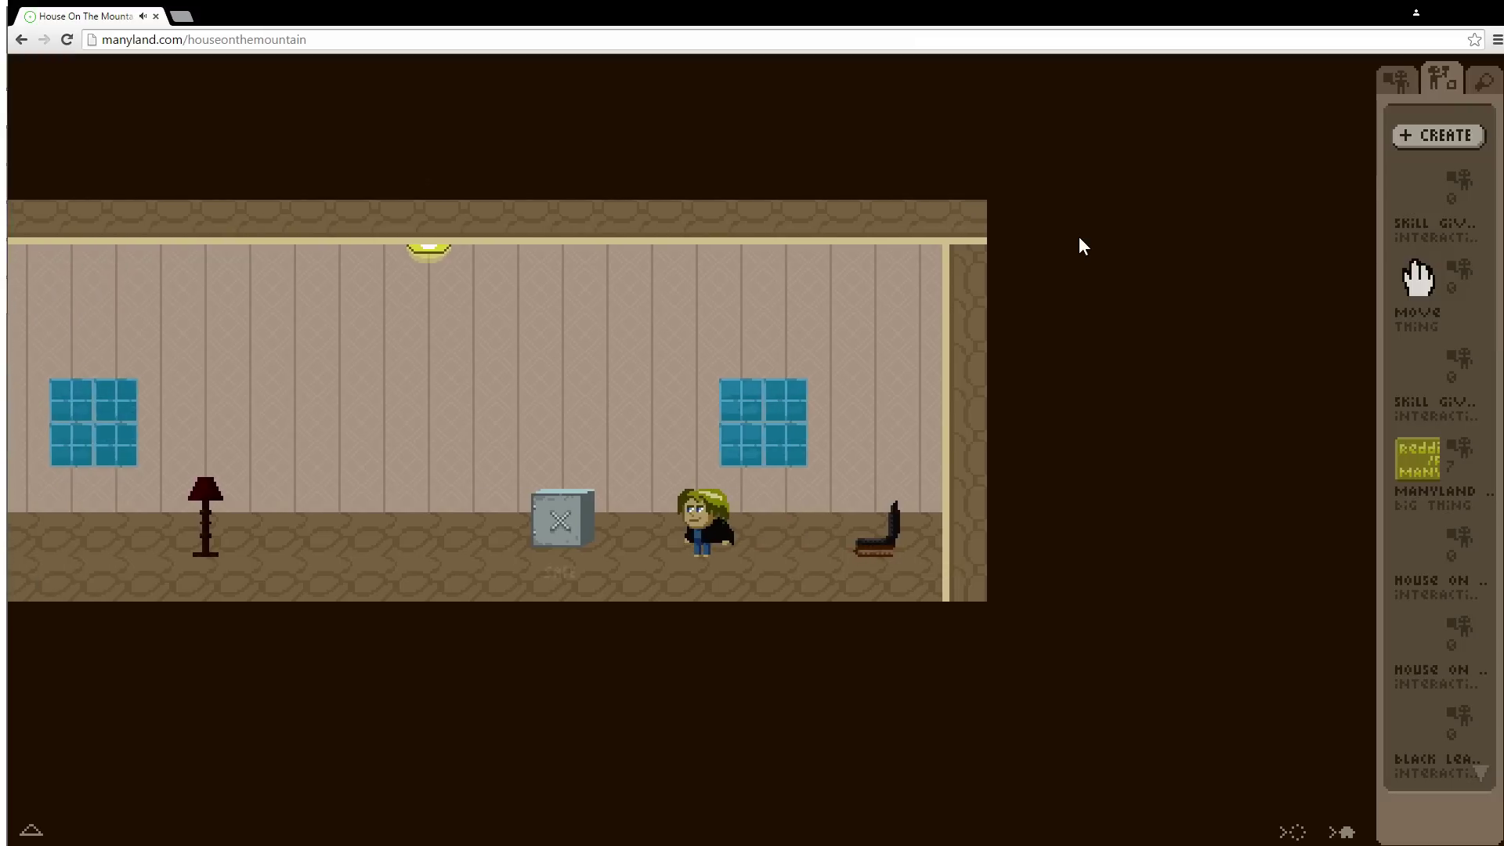
{"action": "type", "text": "mystates!"}
{"action": "key", "text": "Return"}
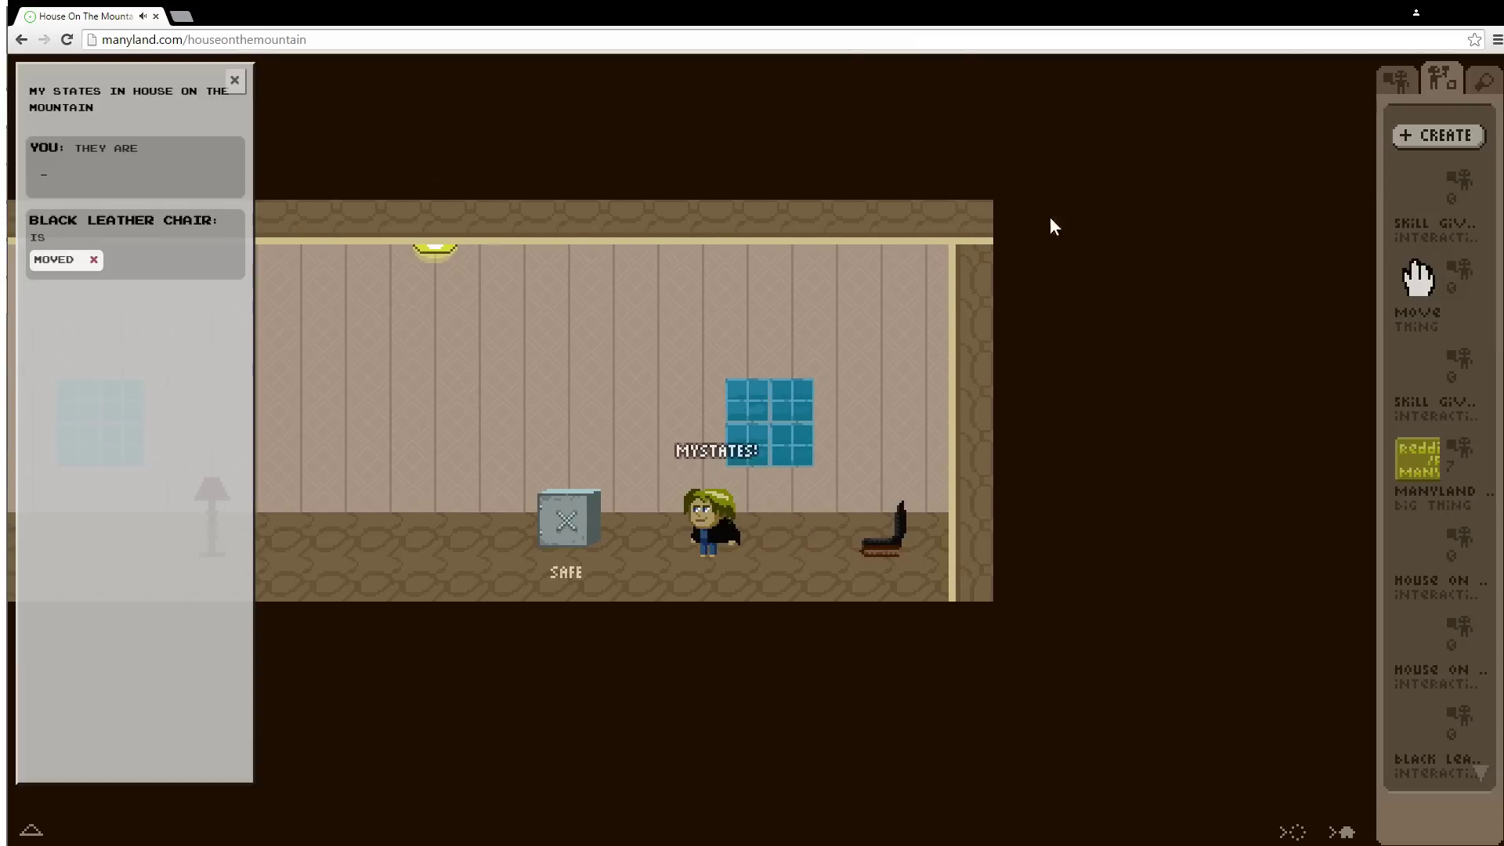
{"action": "left_click", "coordinate": [94, 259]}
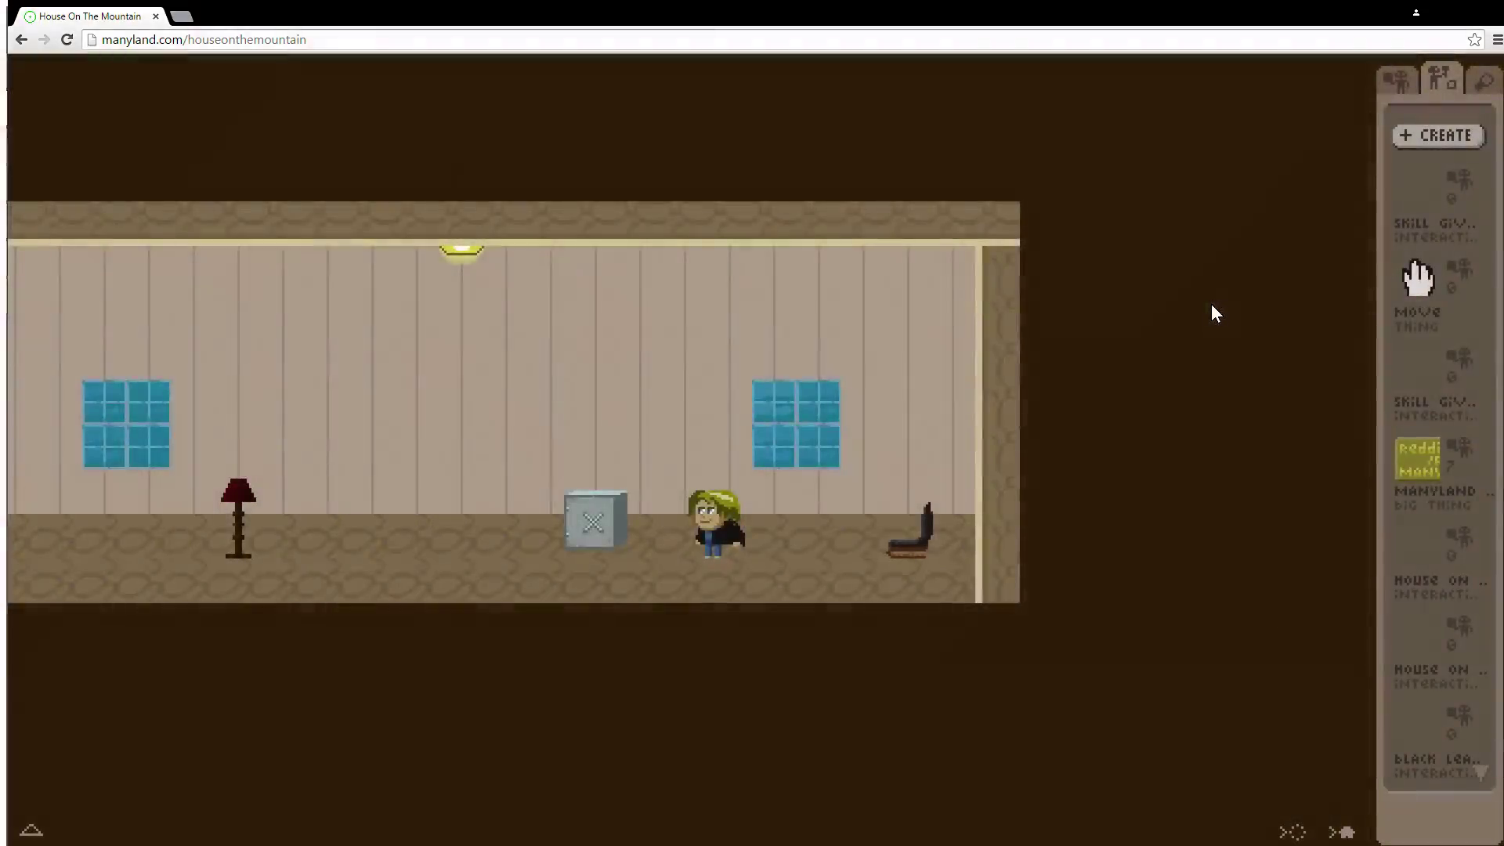
- Walk back to the black leather chair, interact with it, and open it in the creation editor
{"action": "key", "text": "Right"}
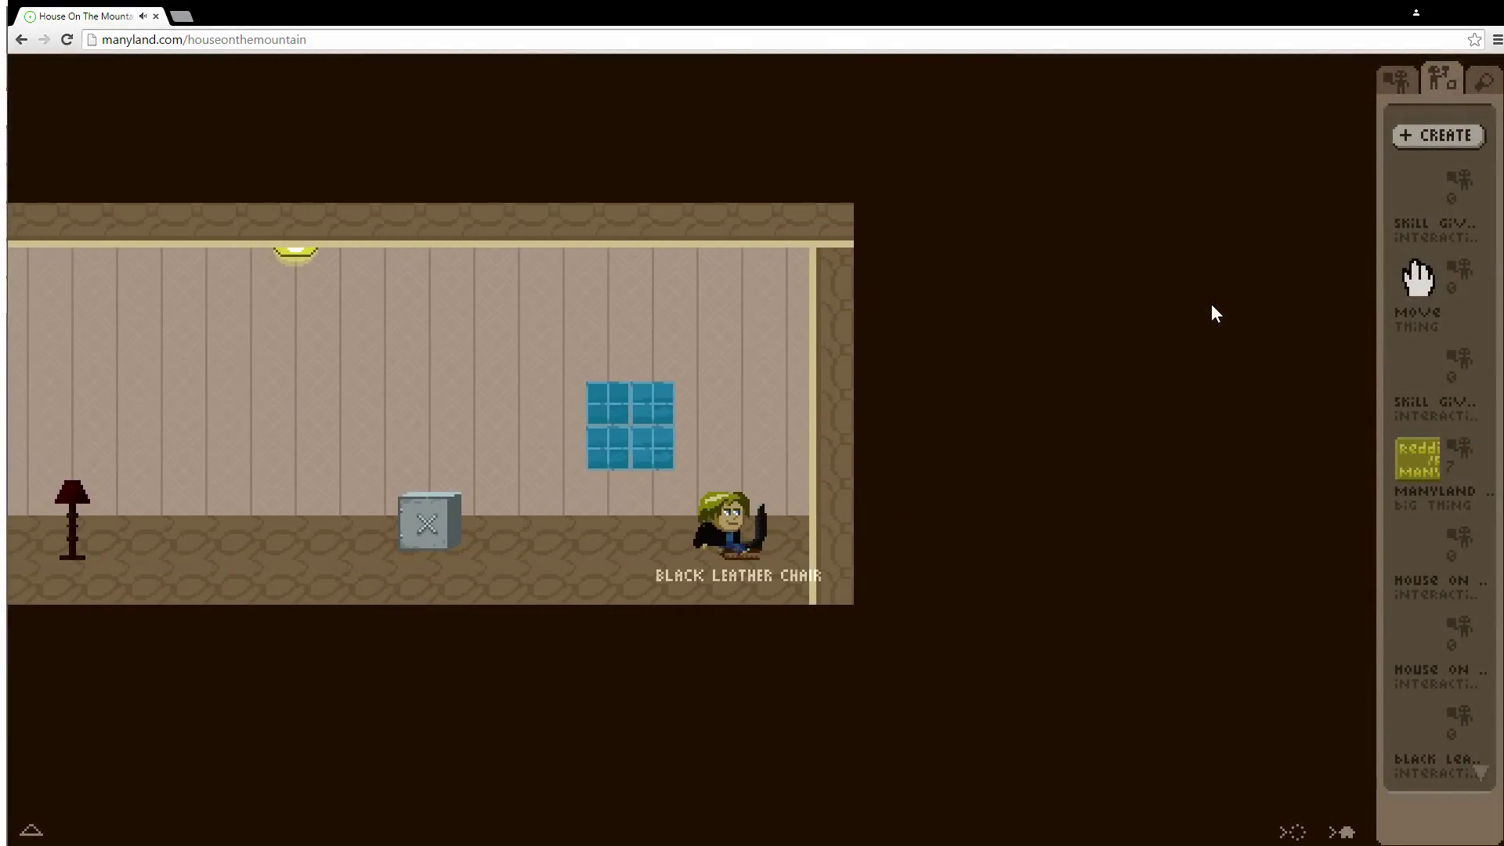
{"action": "key", "text": "Left"}
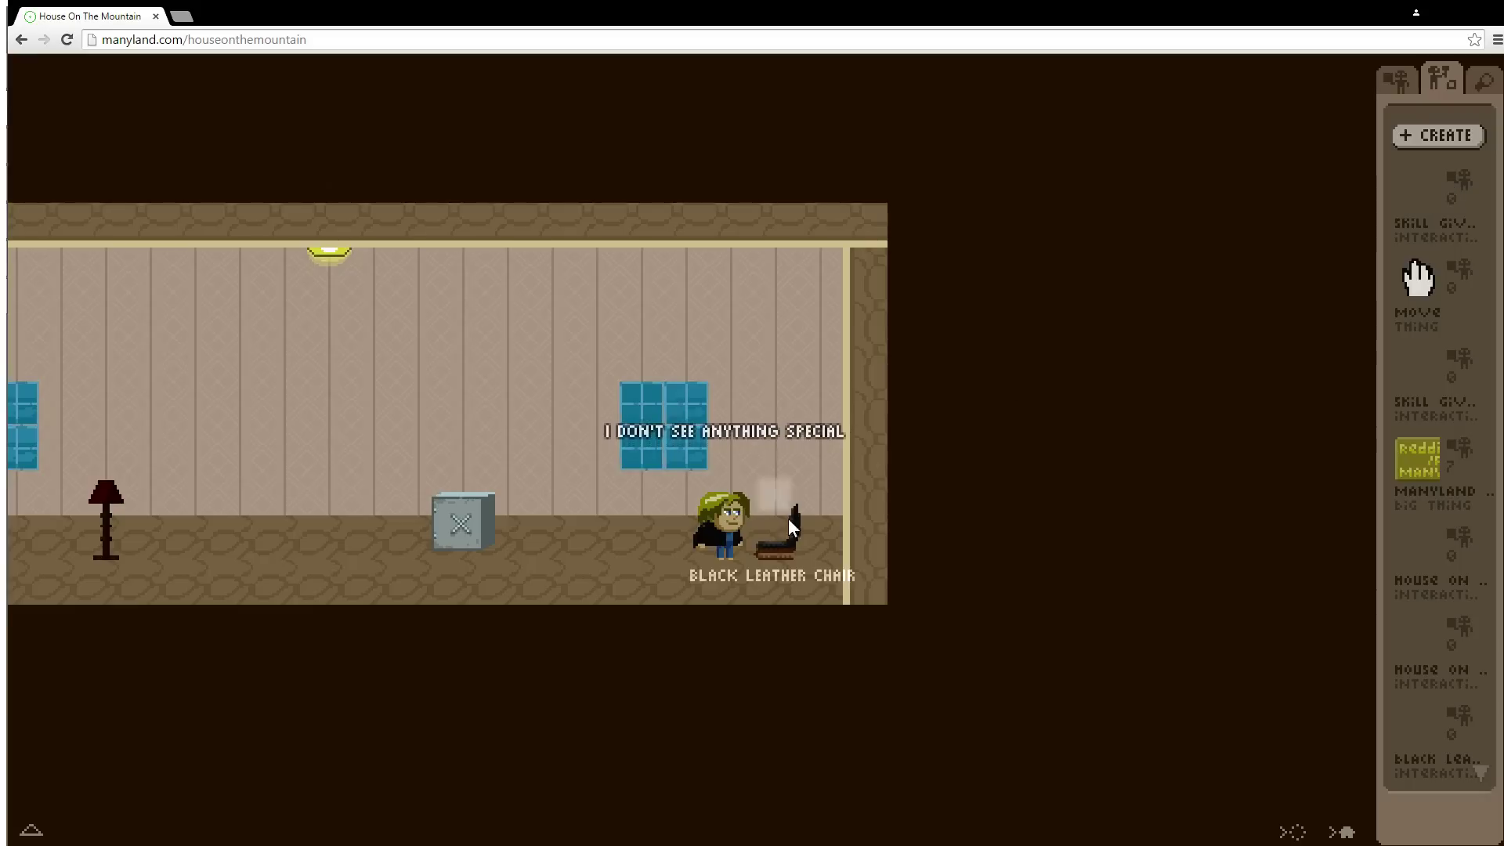
{"action": "left_click_drag", "start_coordinate": [788, 519], "coordinate": [1438, 135]}
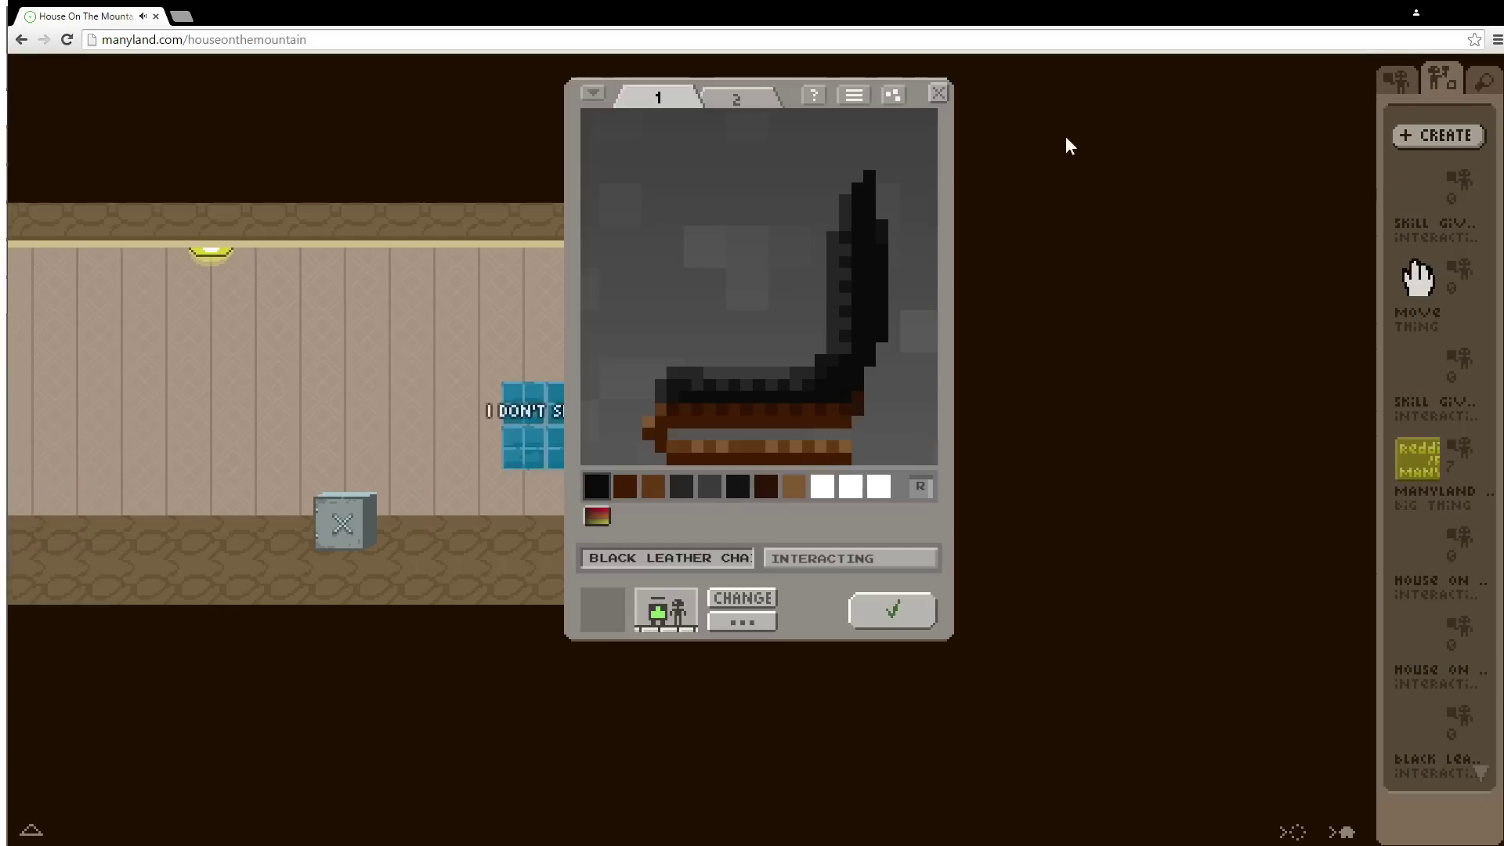
- Cut the THEY MOVE response from the chair's script and add blank lines between the IS MOVED and ISN'T MOVED lines
{"action": "left_click", "coordinate": [859, 96]}
{"action": "key", "text": "ctrl+shift+Up"}
{"action": "key", "text": "ctrl+shift+Up"}
{"action": "key", "text": "ctrl+c"}
{"action": "key", "text": "BackSpace"}
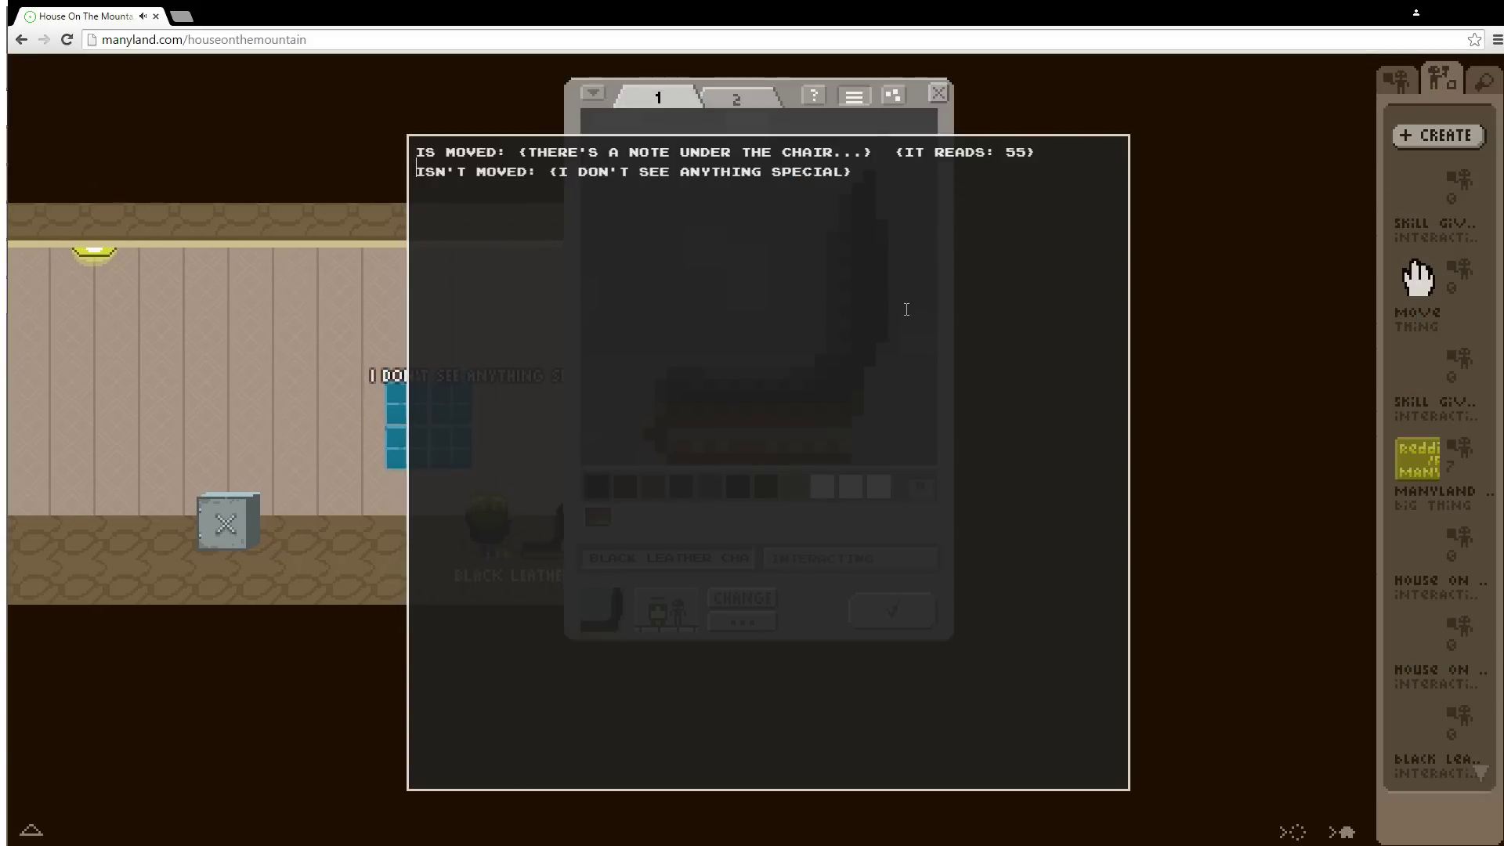
{"action": "key", "text": "Up"}
{"action": "key", "text": "Return"}
- Examine the ISN'T MOVED condition and its response in the chair's script
{"action": "key", "text": "shift+End"}
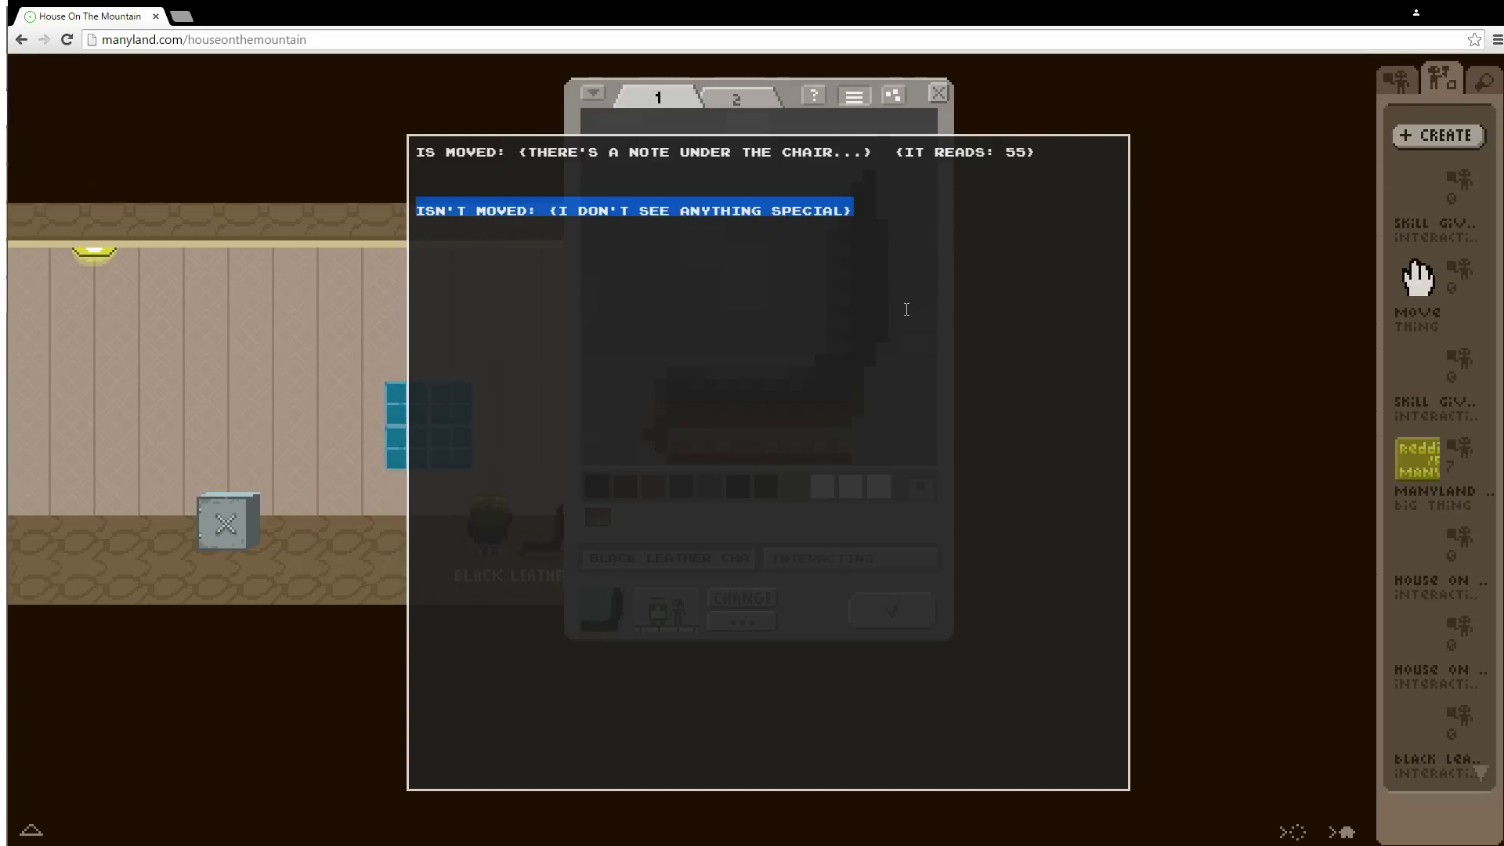
{"action": "key", "text": "Left"}
{"action": "key", "text": "ctrl+Right"}
{"action": "key", "text": "shift+Right"}
{"action": "key", "text": "shift+Right"}
{"action": "key", "text": "shift+Right"}
{"action": "key", "text": "shift+Right"}
{"action": "key", "text": "shift+Right"}
{"action": "key", "text": "Up"}
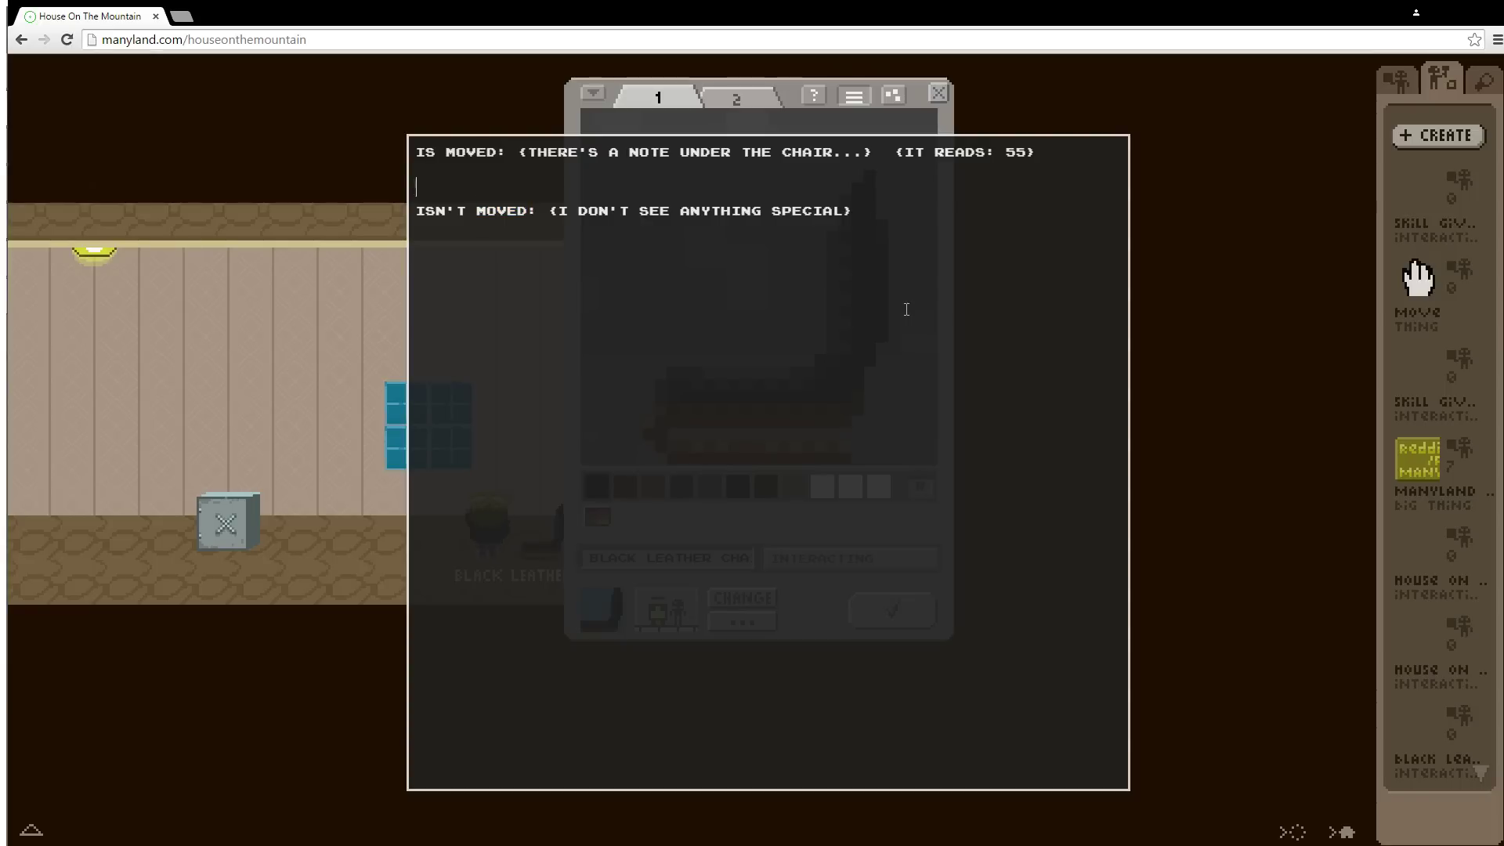
- Examine the IS MOVED condition and its full response in the chair's script
{"action": "key", "text": "Up"}
{"action": "key", "text": "shift+Right"}
{"action": "key", "text": "shift+Right"}
{"action": "key", "text": "shift+Right"}
{"action": "key", "text": "shift+Right"}
{"action": "key", "text": "shift+Right"}
{"action": "key", "text": "shift+Right"}
{"action": "key", "text": "shift+Right"}
{"action": "key", "text": "shift+Right"}
{"action": "key", "text": "End"}
{"action": "key", "text": "shift+Home"}
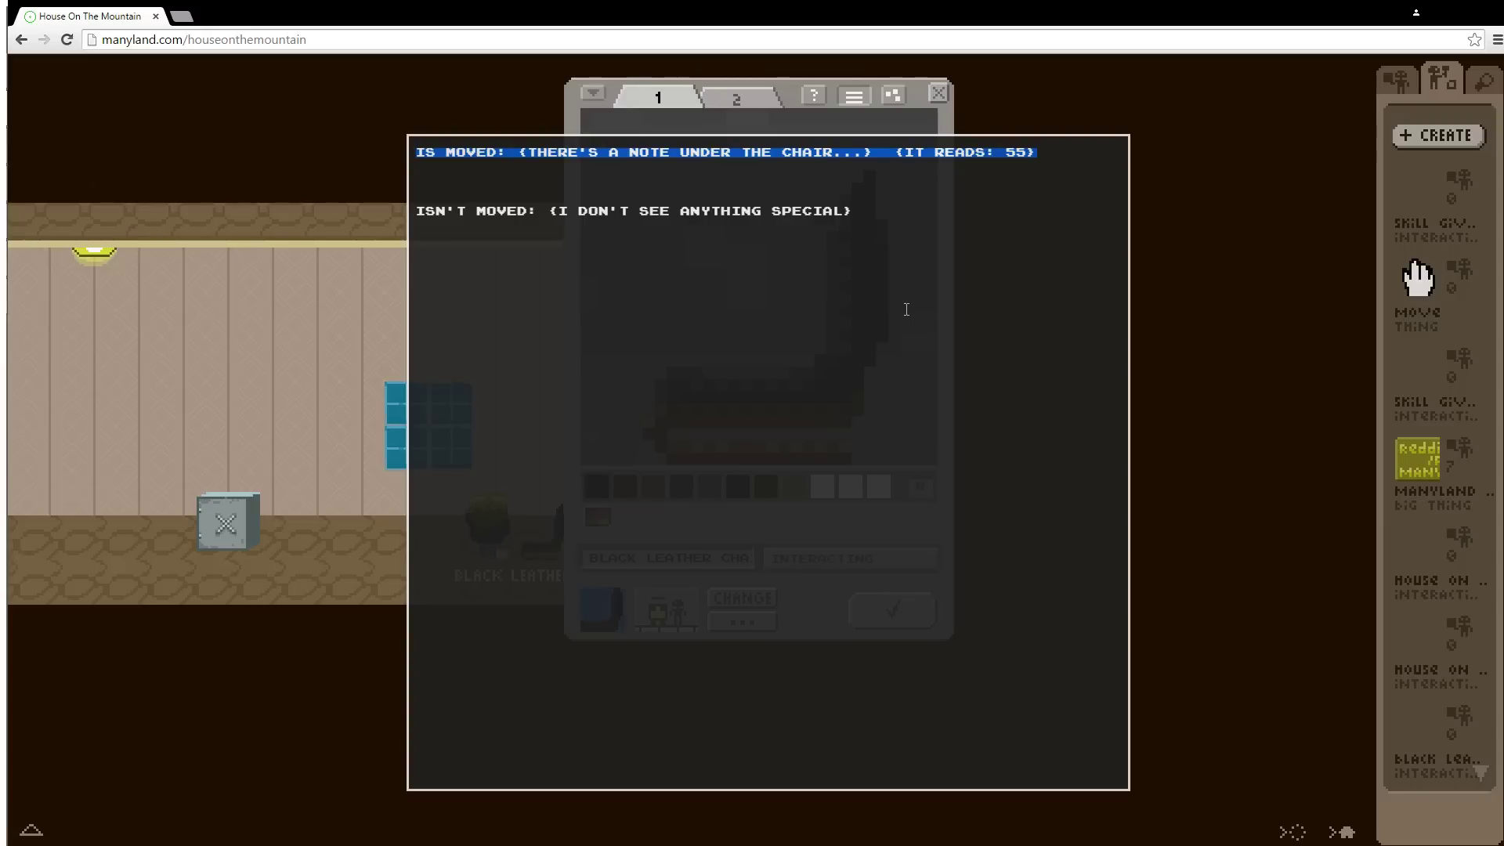
- Paste the THEY MOVE response back below the IS MOVED and ISN'T MOVED lines
{"action": "key", "text": "Down"}
{"action": "key", "text": "Down"}
{"action": "key", "text": "Down"}
{"action": "key", "text": "Down"}
{"action": "key", "text": "Down"}
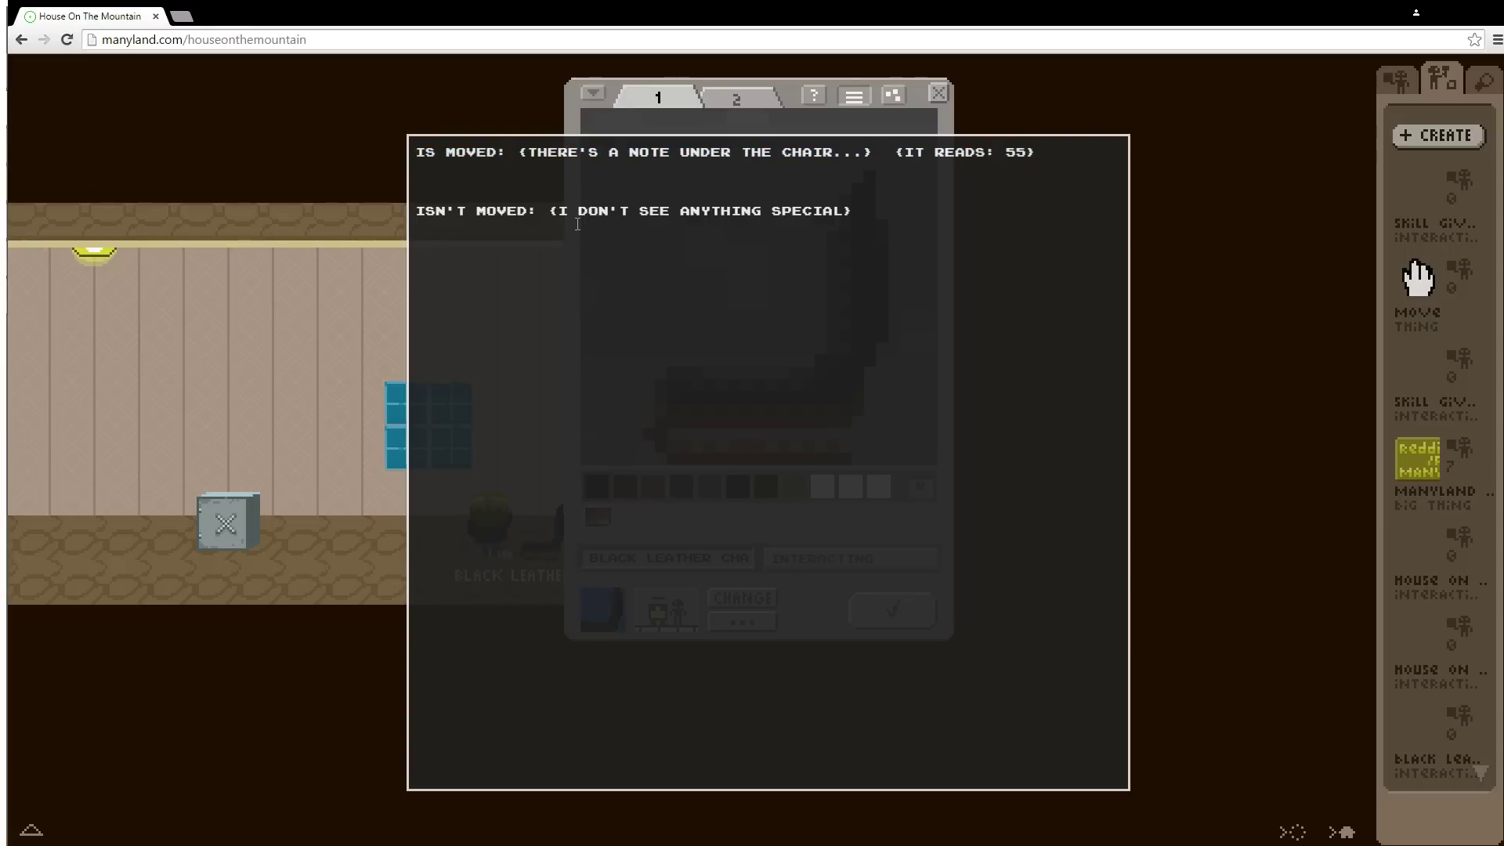
{"action": "double_click", "coordinate": [475, 150]}
{"action": "left_click", "coordinate": [520, 433]}
{"action": "key", "text": "ctrl+v"}
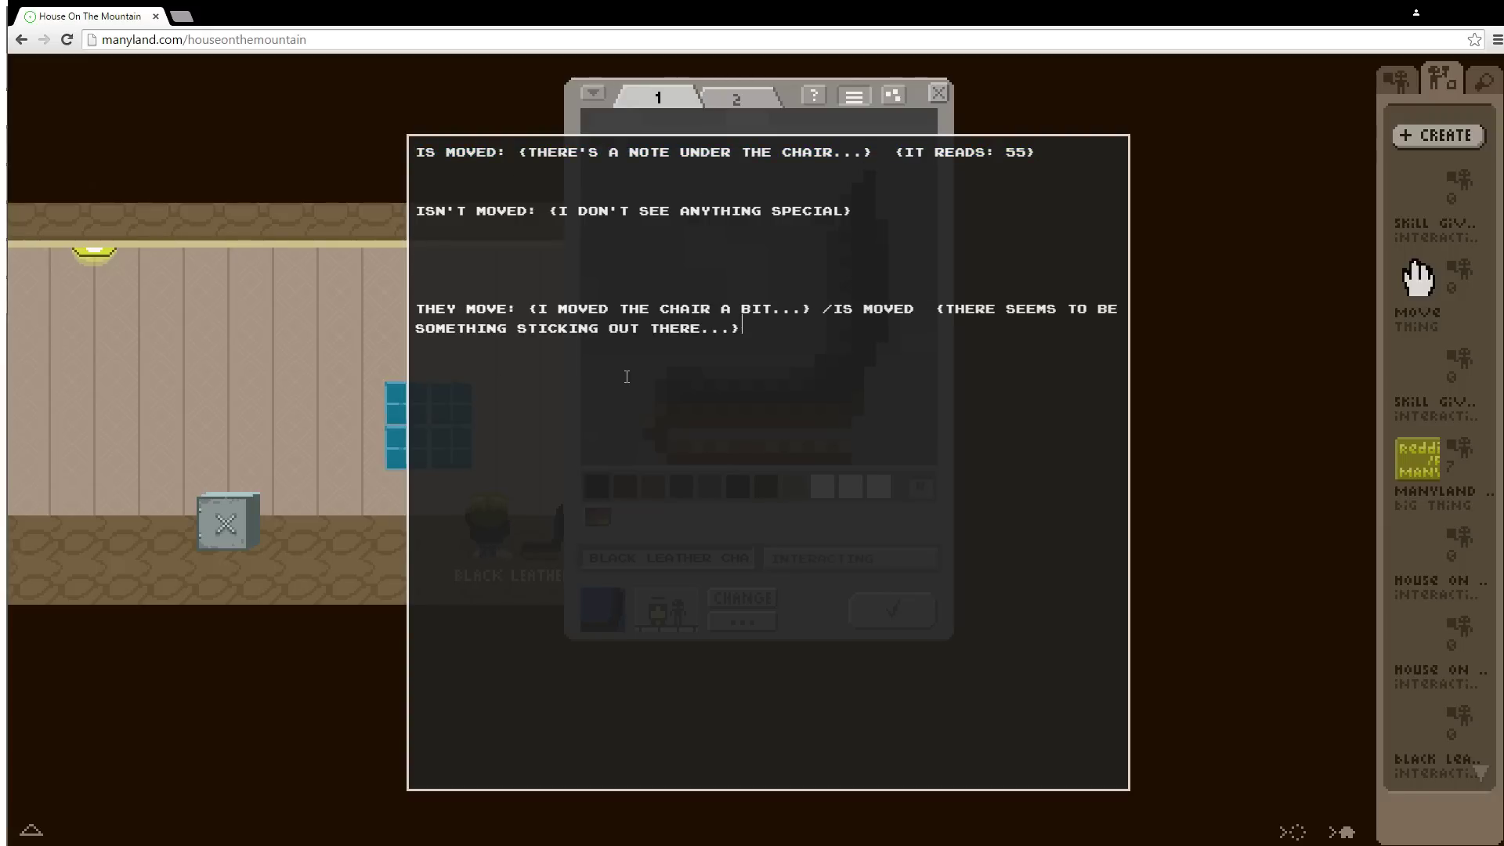
- Examine the THEY MOVE trigger, its first spoken response and the /IS MOVED command
{"action": "key", "text": "shift+Right"}
{"action": "key", "text": "shift+Right"}
{"action": "key", "text": "shift+Right"}
{"action": "key", "text": "shift+Right"}
{"action": "key", "text": "shift+Right"}
{"action": "key", "text": "shift+Right"}
{"action": "key", "text": "shift+Right"}
{"action": "key", "text": "shift+Right"}
{"action": "key", "text": "shift+Right"}
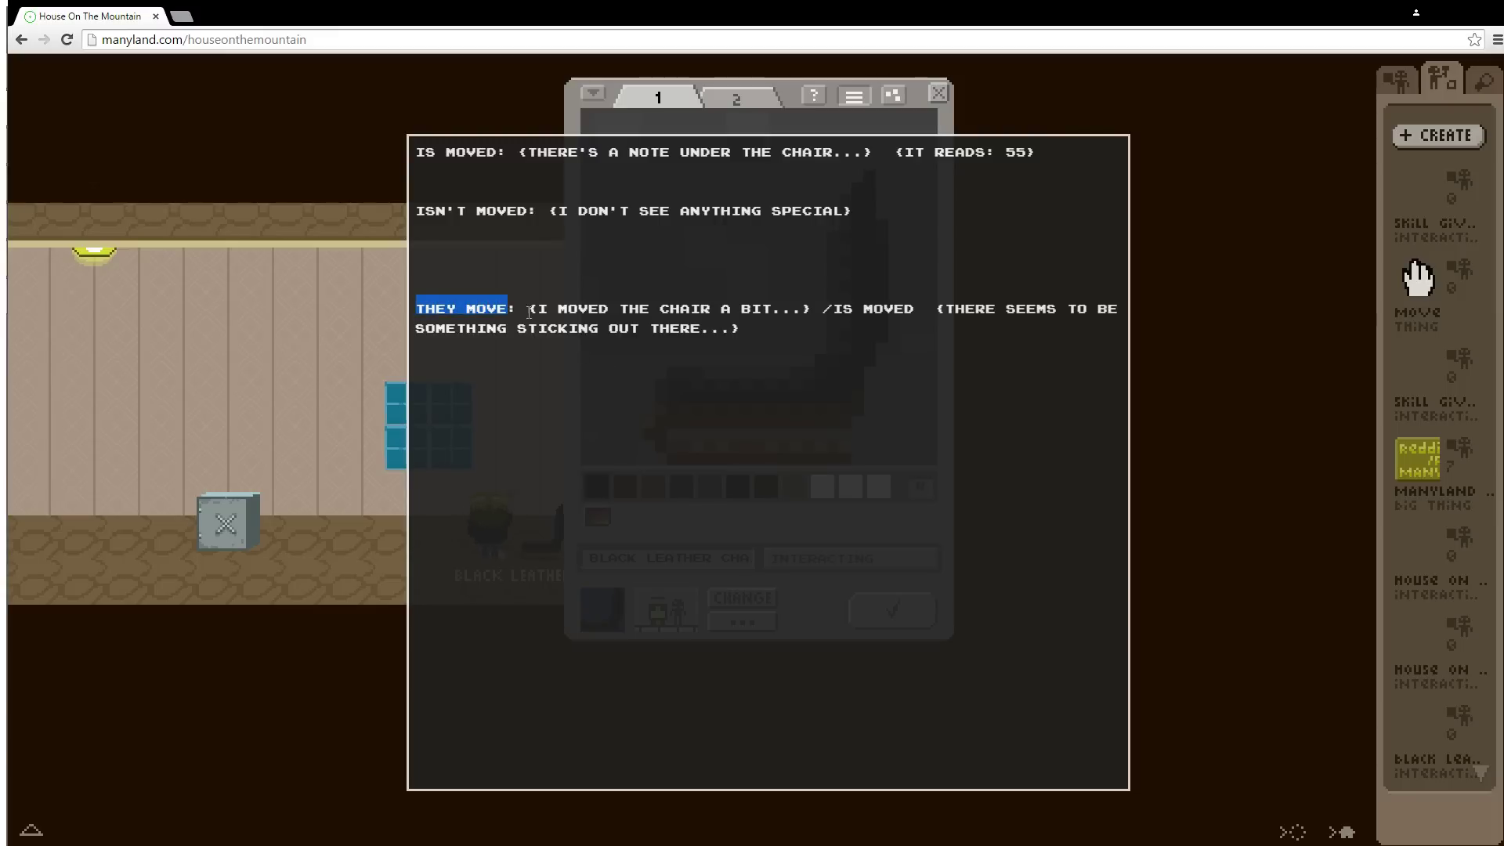
{"action": "left_click_drag", "start_coordinate": [530, 311], "coordinate": [814, 311]}
{"action": "left_click", "coordinate": [825, 307]}
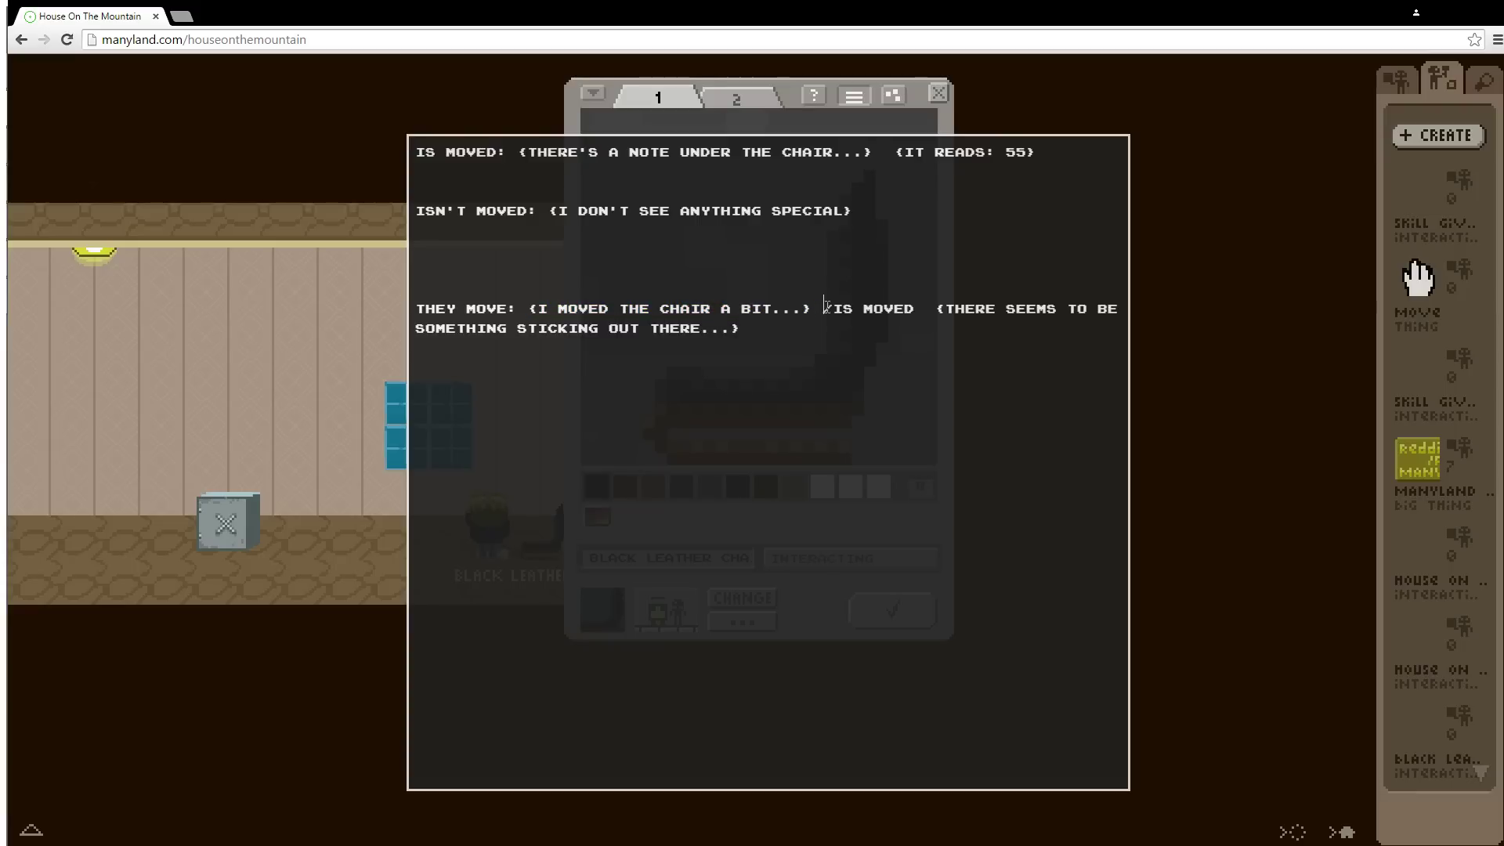
{"action": "key", "text": "shift+Right"}
{"action": "key", "text": "shift+Right"}
{"action": "key", "text": "shift+Right"}
{"action": "key", "text": "shift+Right"}
{"action": "key", "text": "shift+Right"}
{"action": "key", "text": "shift+Right"}
{"action": "key", "text": "shift+Right"}
{"action": "key", "text": "shift+Right"}
{"action": "key", "text": "shift+Right"}
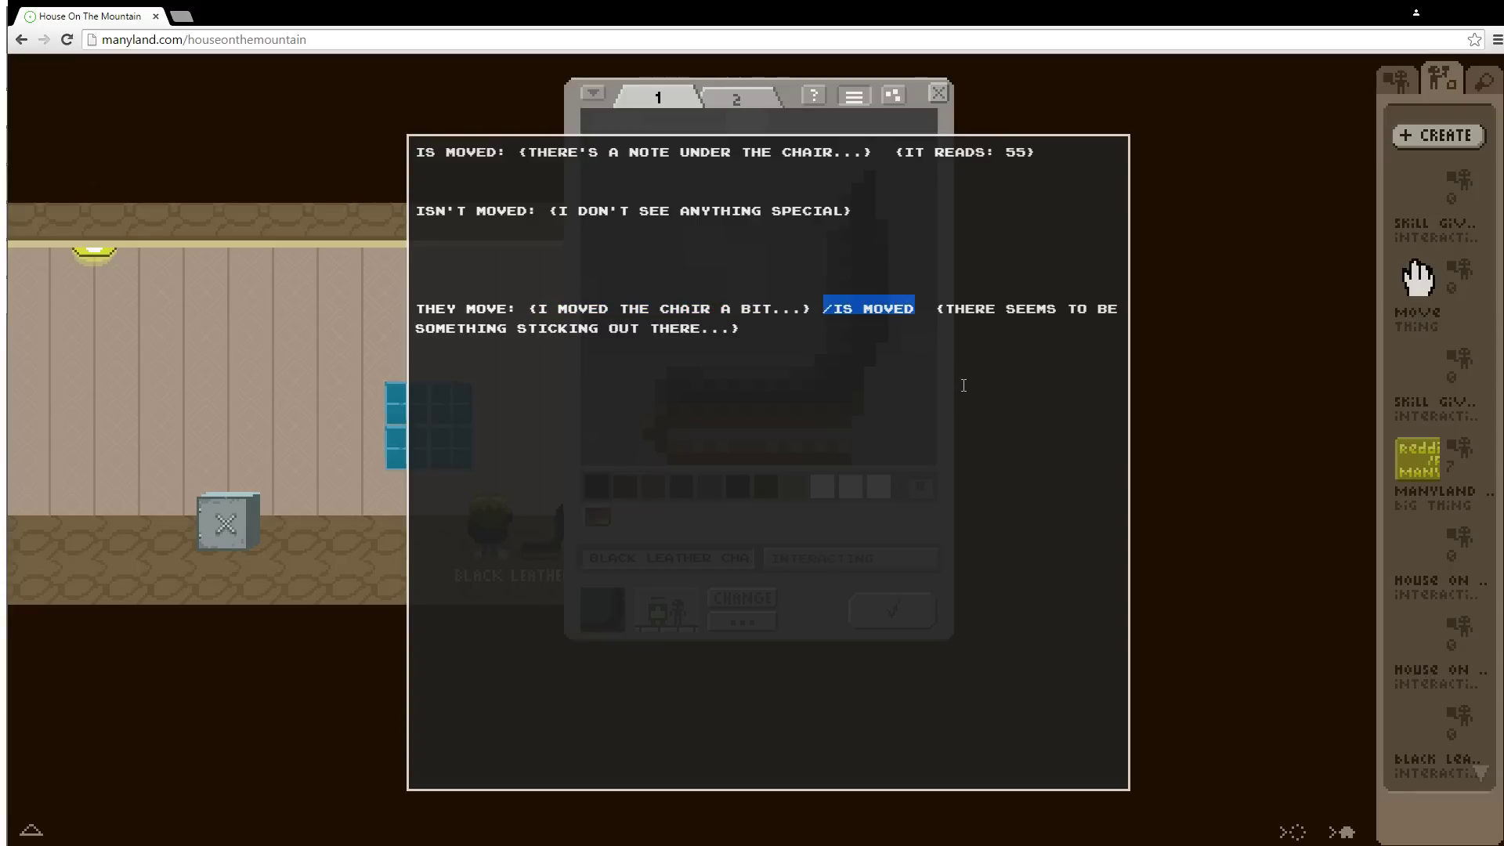
- Try renaming the state to XYZ in both the THEY MOVE command and the IS MOVED condition
{"action": "key", "text": "Right"}
{"action": "key", "text": "shift+Left"}
{"action": "key", "text": "shift+Left"}
{"action": "key", "text": "shift+Left"}
{"action": "key", "text": "shift+Left"}
{"action": "key", "text": "shift+Left"}
{"action": "type", "text": "XYZ"}
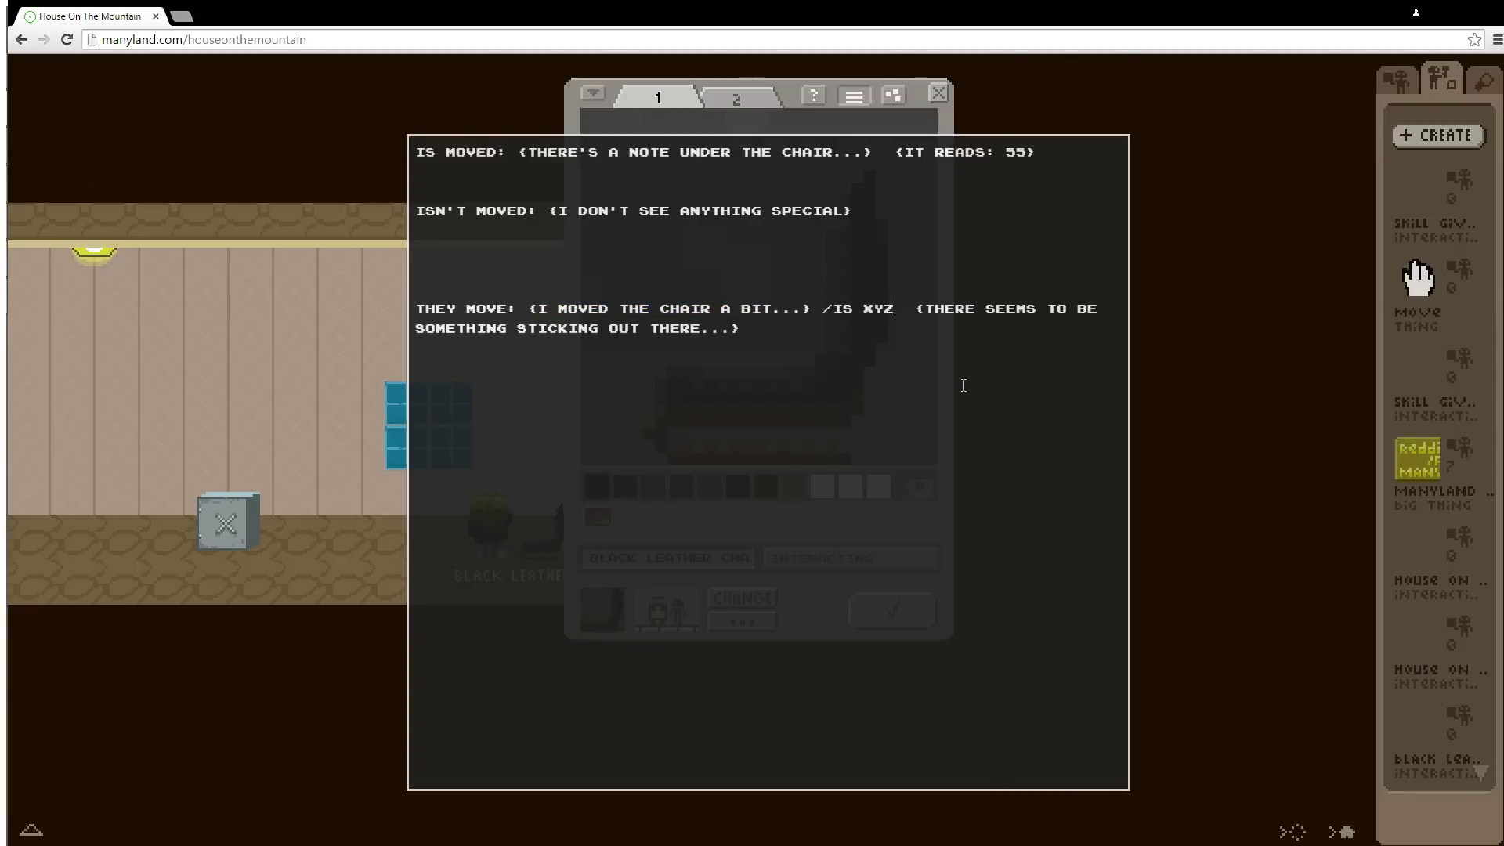
{"action": "double_click", "coordinate": [492, 155]}
{"action": "type", "text": "XYZ"}
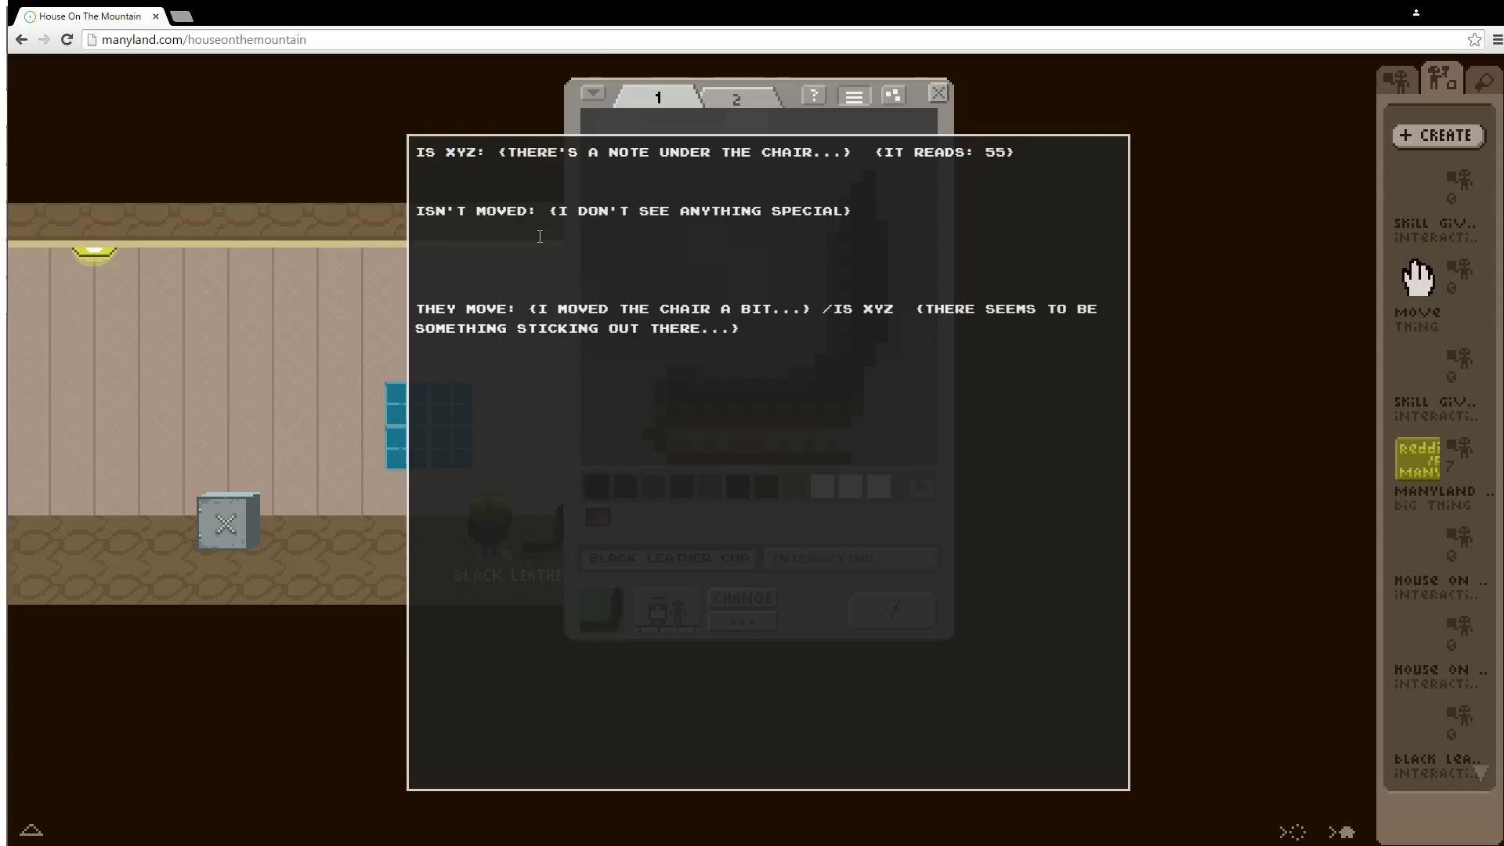
- Restore the state name MOVED in the IS MOVED condition and in the THEY MOVE command
{"action": "key", "text": "ctrl+z"}
{"action": "key", "text": "ctrl+z"}
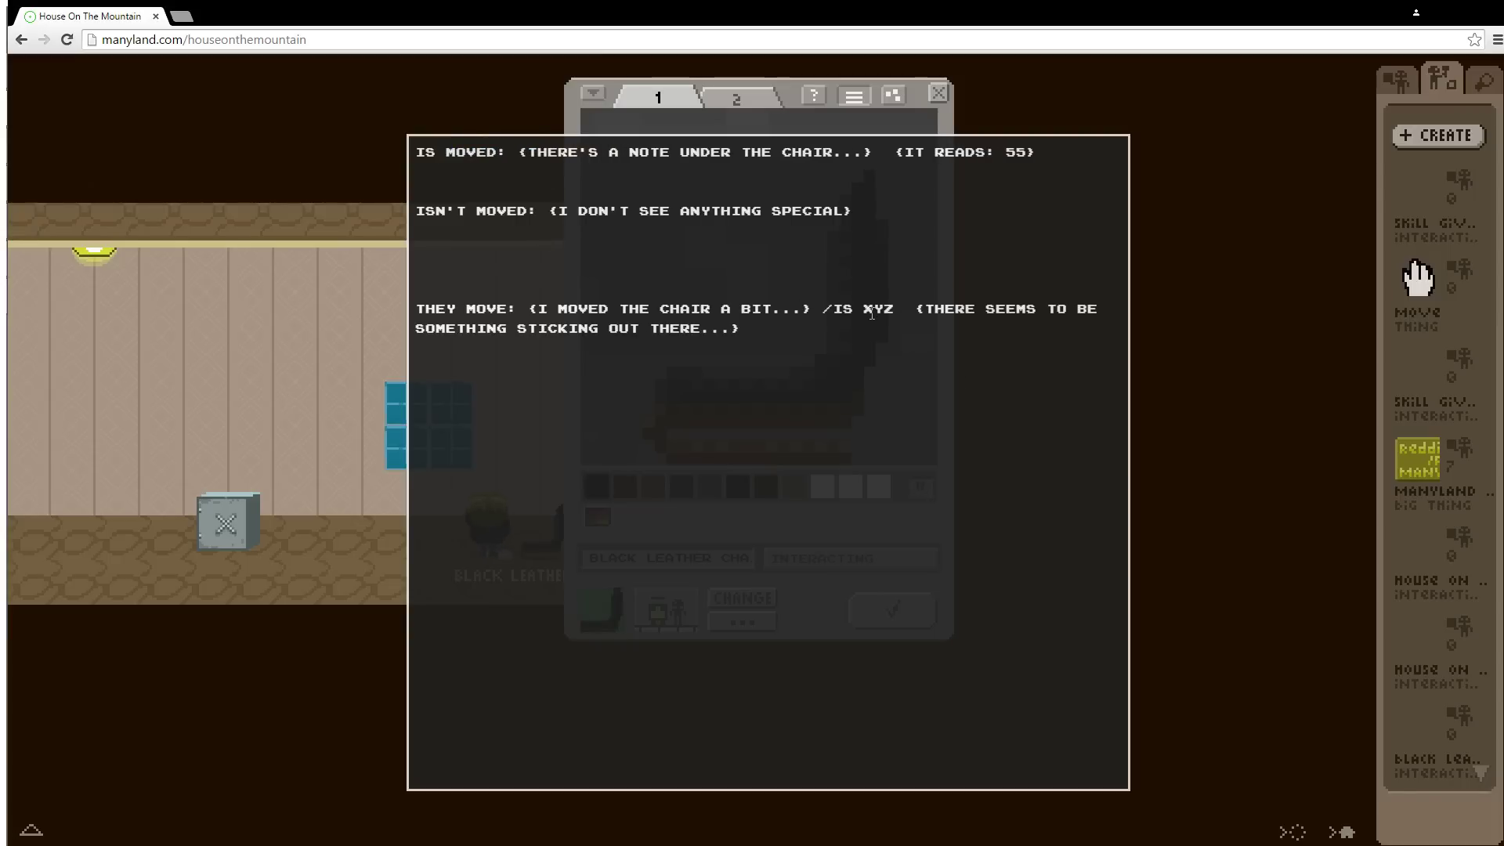
{"action": "double_click", "coordinate": [872, 313]}
{"action": "type", "text": "MOVED"}
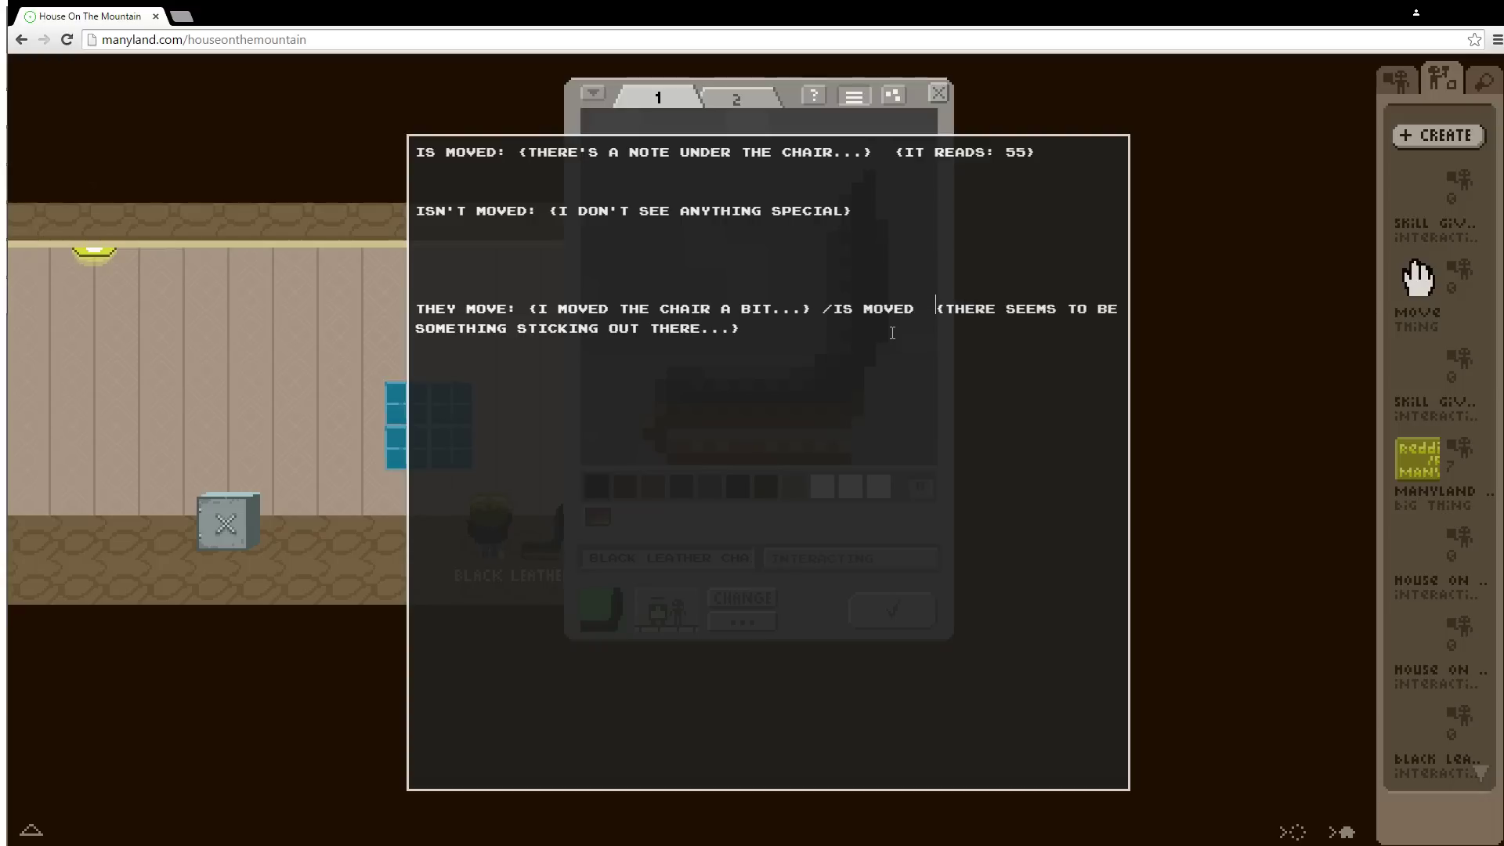
- Examine the closing response of the THEY MOVE line and close the chair's editor without saving
{"action": "left_click", "coordinate": [892, 333], "text": "shift"}
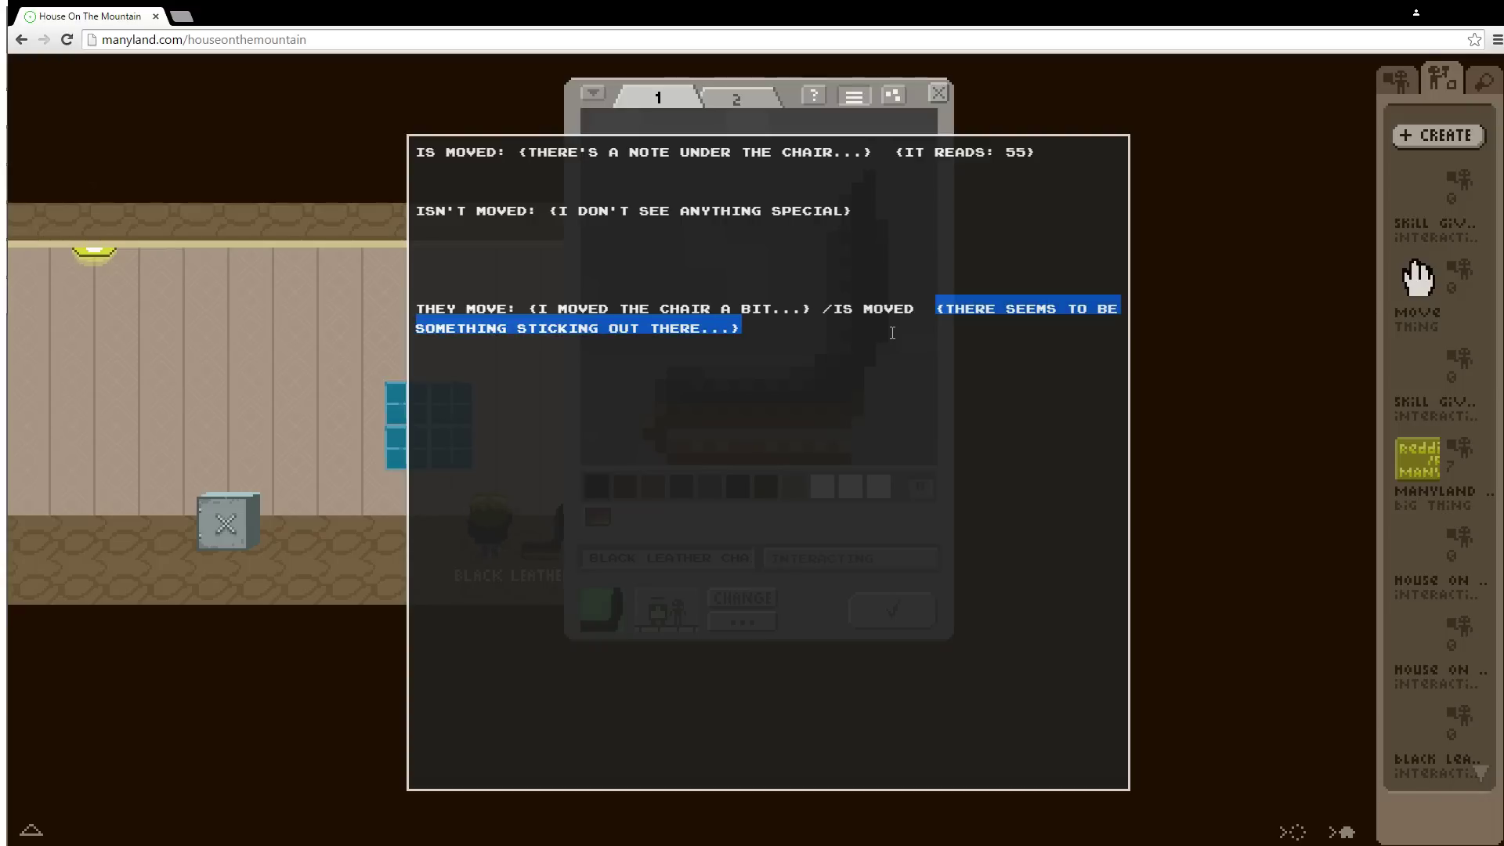
{"action": "left_click", "coordinate": [892, 333]}
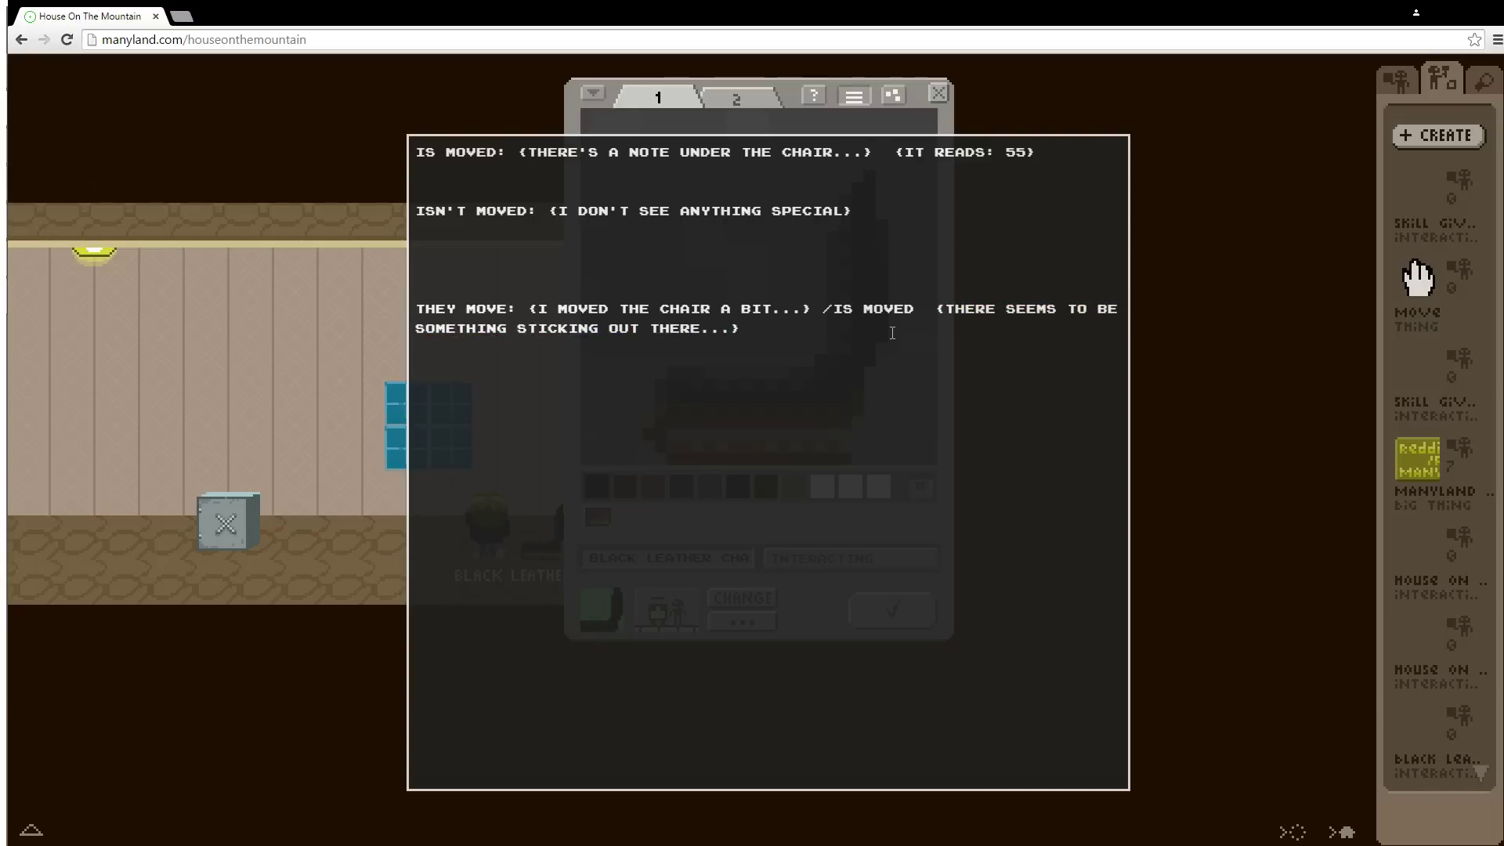
{"action": "left_click", "coordinate": [854, 97]}
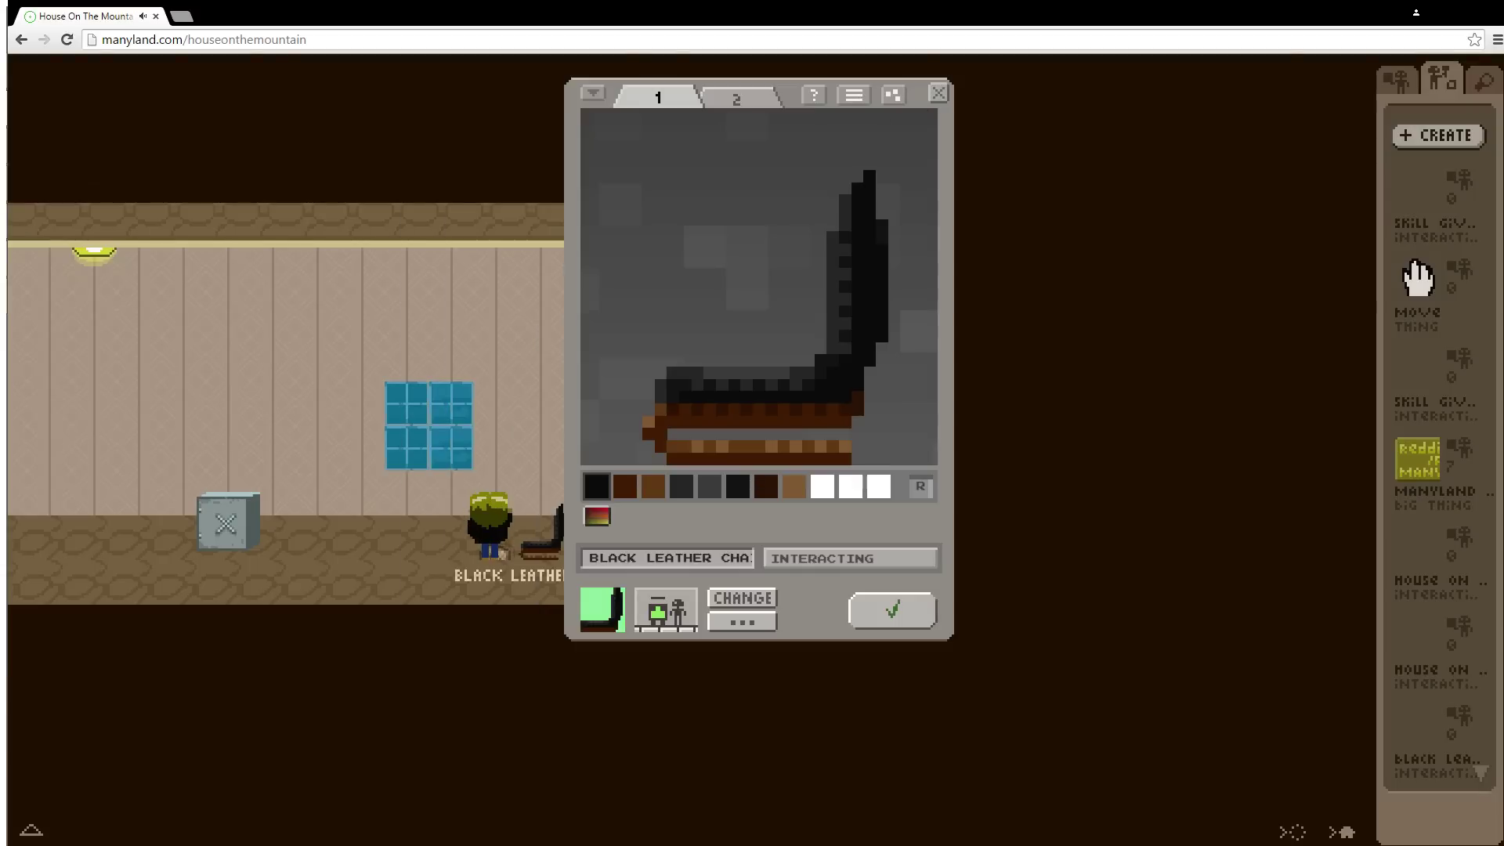
{"action": "left_click", "coordinate": [936, 94]}
- Perform the custom Move action beside the black leather chair
{"action": "key", "text": "Down"}
{"action": "key", "text": "Down"}
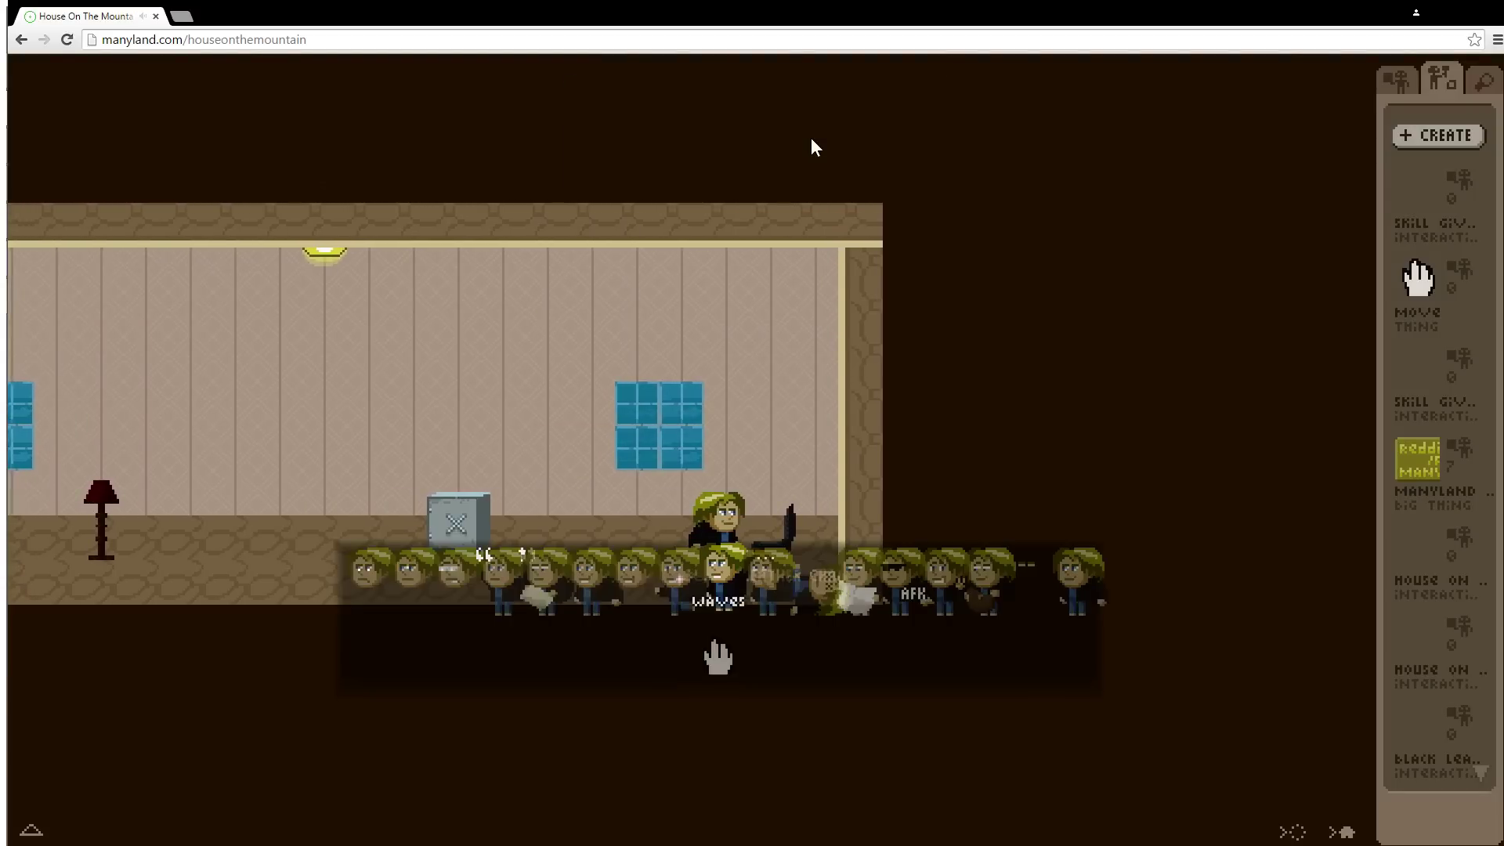
{"action": "key", "text": "space"}
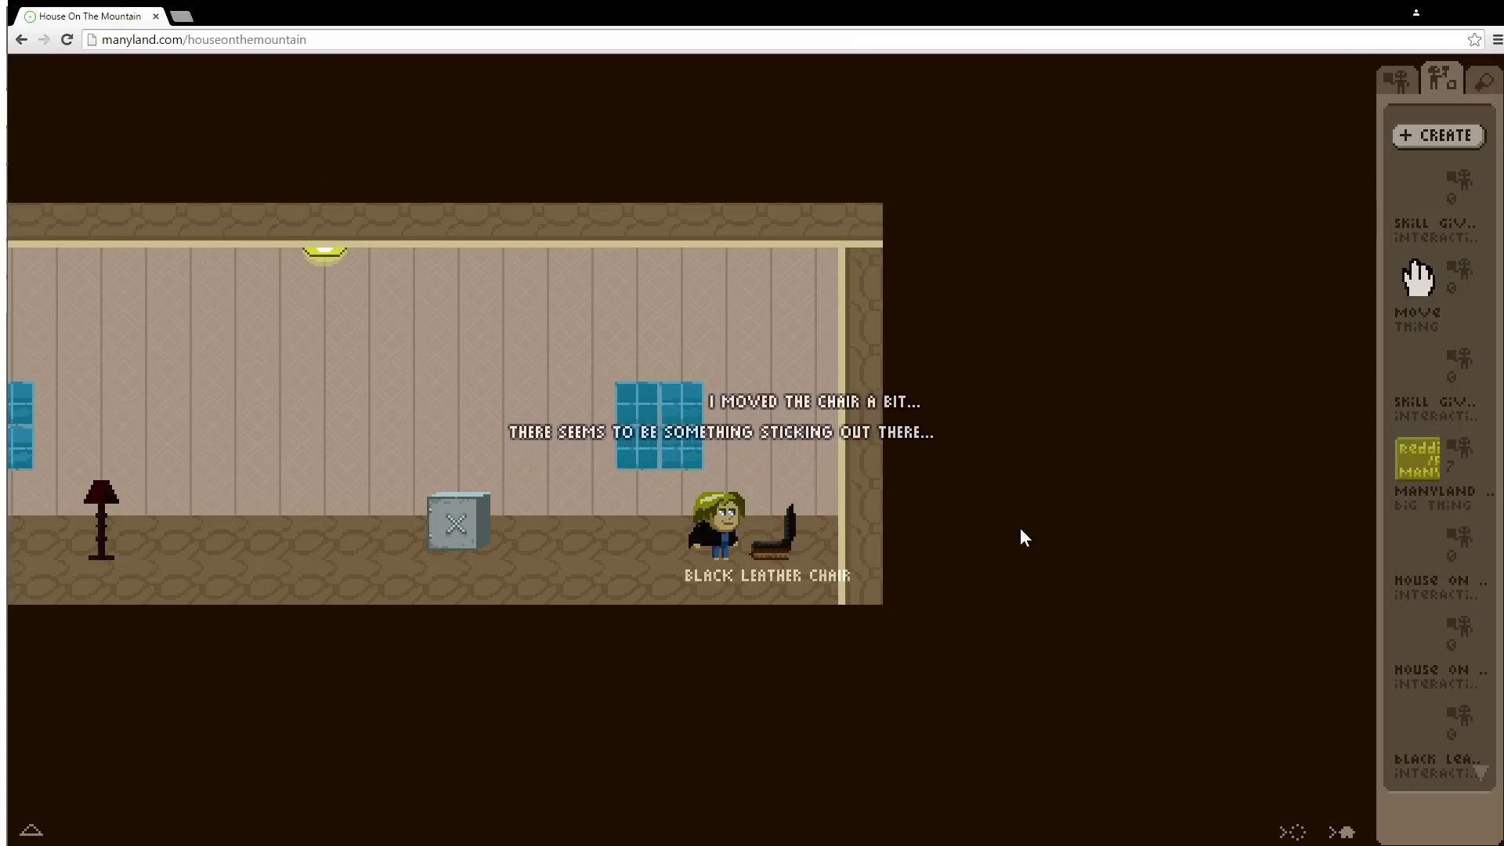
- Check the personal states for the black leather chair with the command mystates!, and close the list
{"action": "type", "text": "tates!"}
{"action": "key", "text": "Return"}
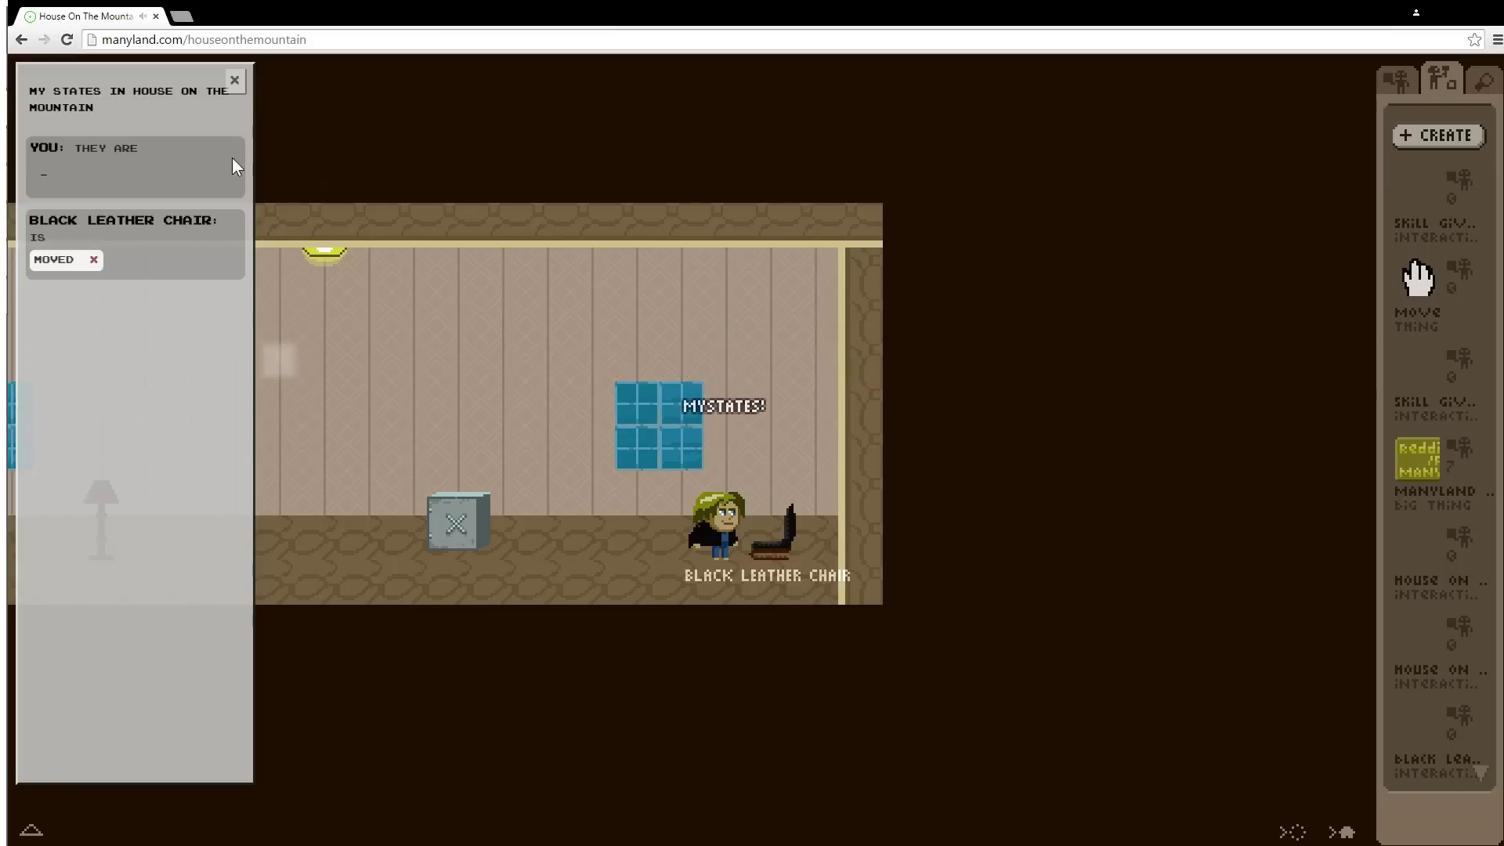
{"action": "left_click", "coordinate": [234, 80]}
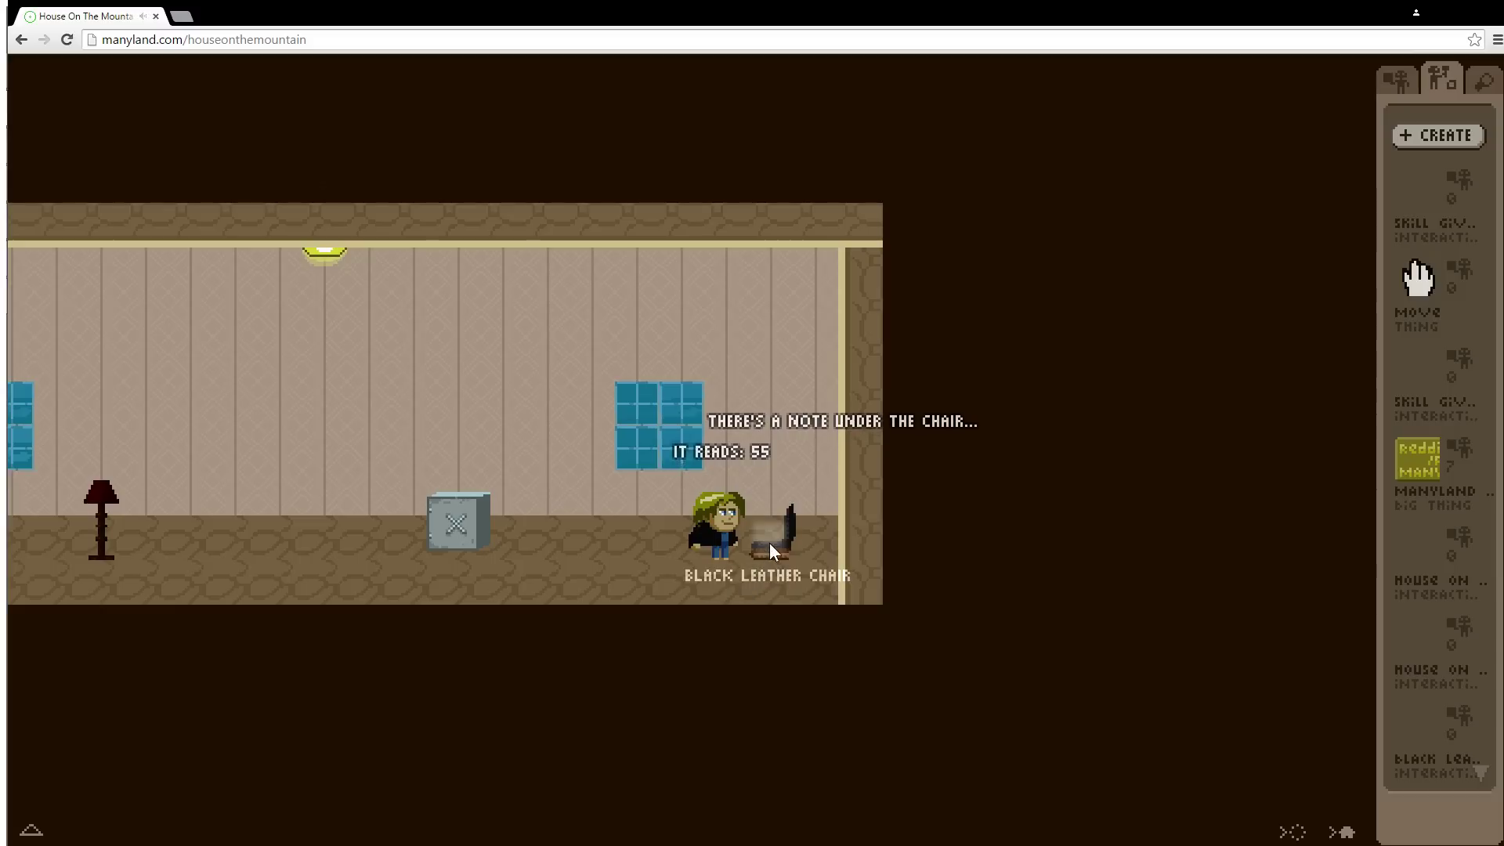
- Reopen the black leather chair's script, examine the IS MOVED response and the MOVED state set by THEY MOVE, and leave the editor
{"action": "left_click", "coordinate": [1398, 80]}
{"action": "left_click", "coordinate": [1431, 77]}
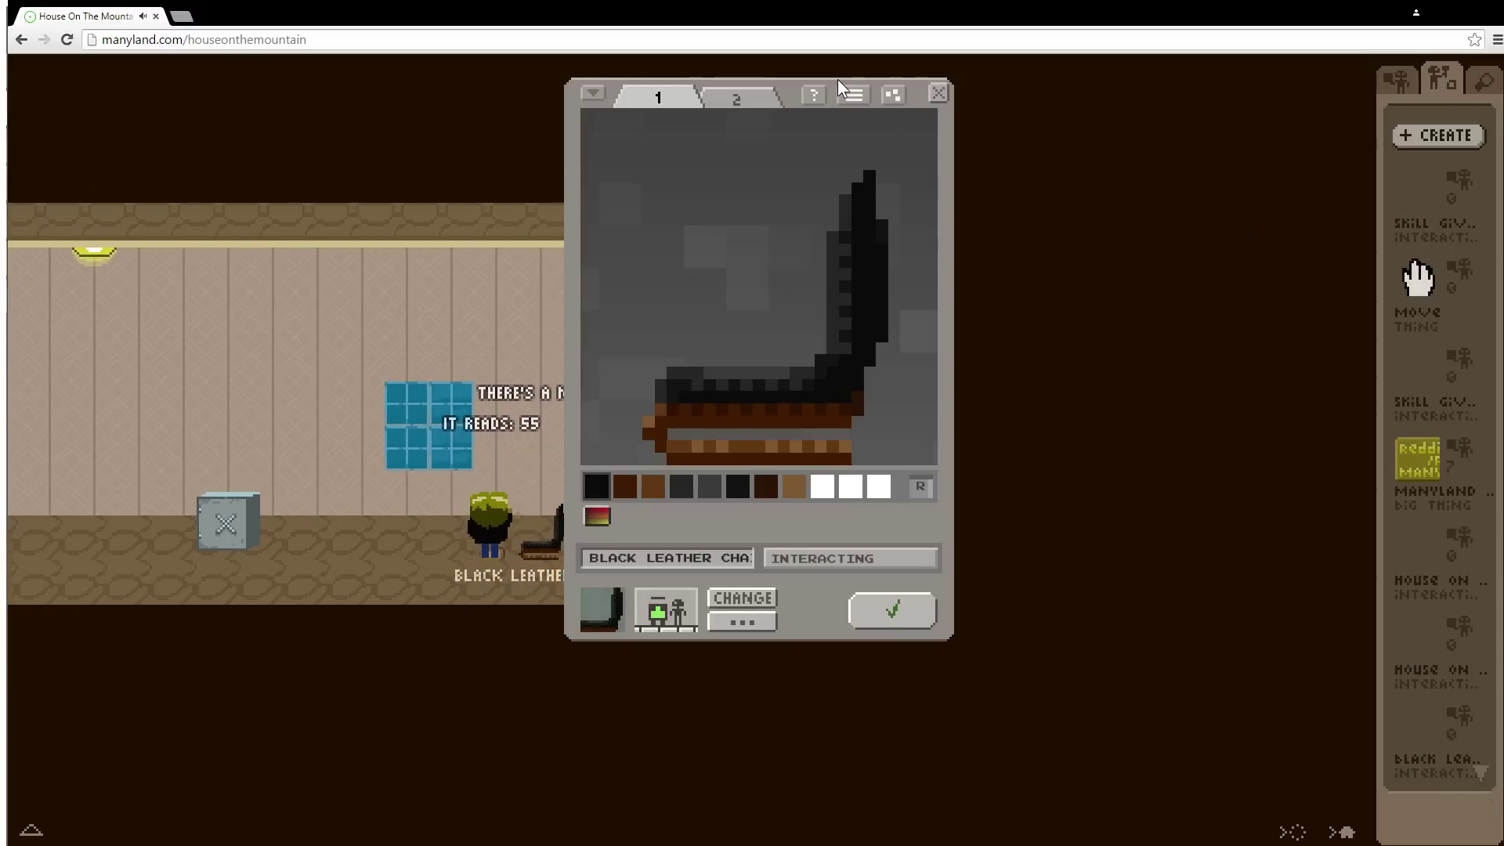
{"action": "left_click", "coordinate": [850, 92]}
{"action": "key", "text": "shift+Right"}
{"action": "key", "text": "shift+Right"}
{"action": "key", "text": "shift+Right"}
{"action": "key", "text": "shift+Right"}
{"action": "key", "text": "shift+Right"}
{"action": "key", "text": "shift+Right"}
{"action": "key", "text": "shift+Right"}
{"action": "key", "text": "shift+Right"}
{"action": "key", "text": "shift+Right"}
{"action": "key", "text": "shift+Right"}
{"action": "key", "text": "shift+Right"}
{"action": "key", "text": "shift+Right"}
{"action": "key", "text": "shift+Right"}
{"action": "key", "text": "shift+Right"}
{"action": "key", "text": "shift+Right"}
{"action": "key", "text": "shift+Right"}
{"action": "key", "text": "shift+Right"}
{"action": "key", "text": "shift+Right"}
{"action": "key", "text": "shift+Right"}
{"action": "key", "text": "shift+Right"}
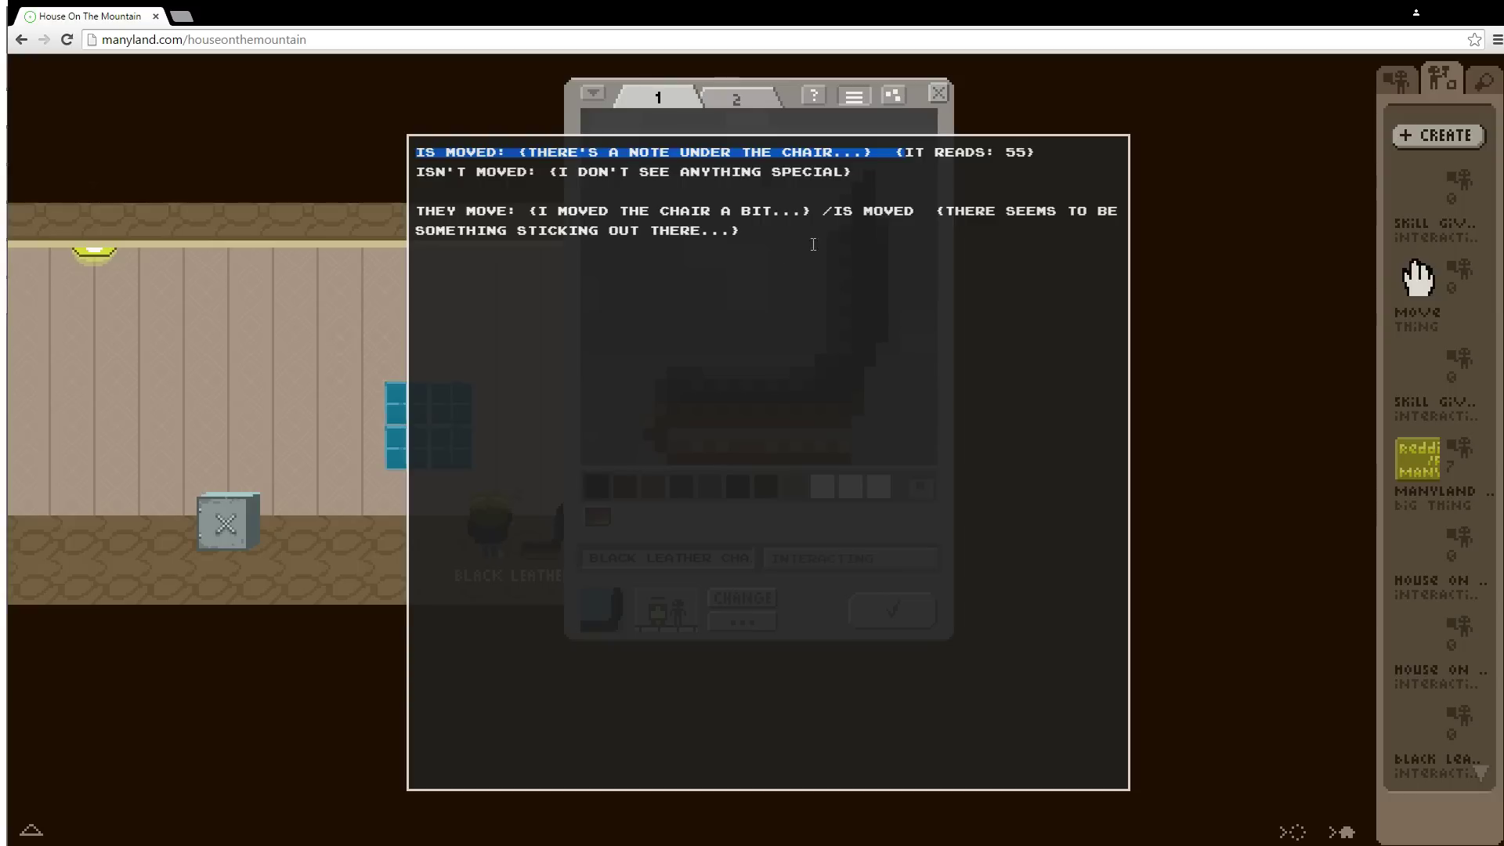
{"action": "double_click", "coordinate": [869, 211]}
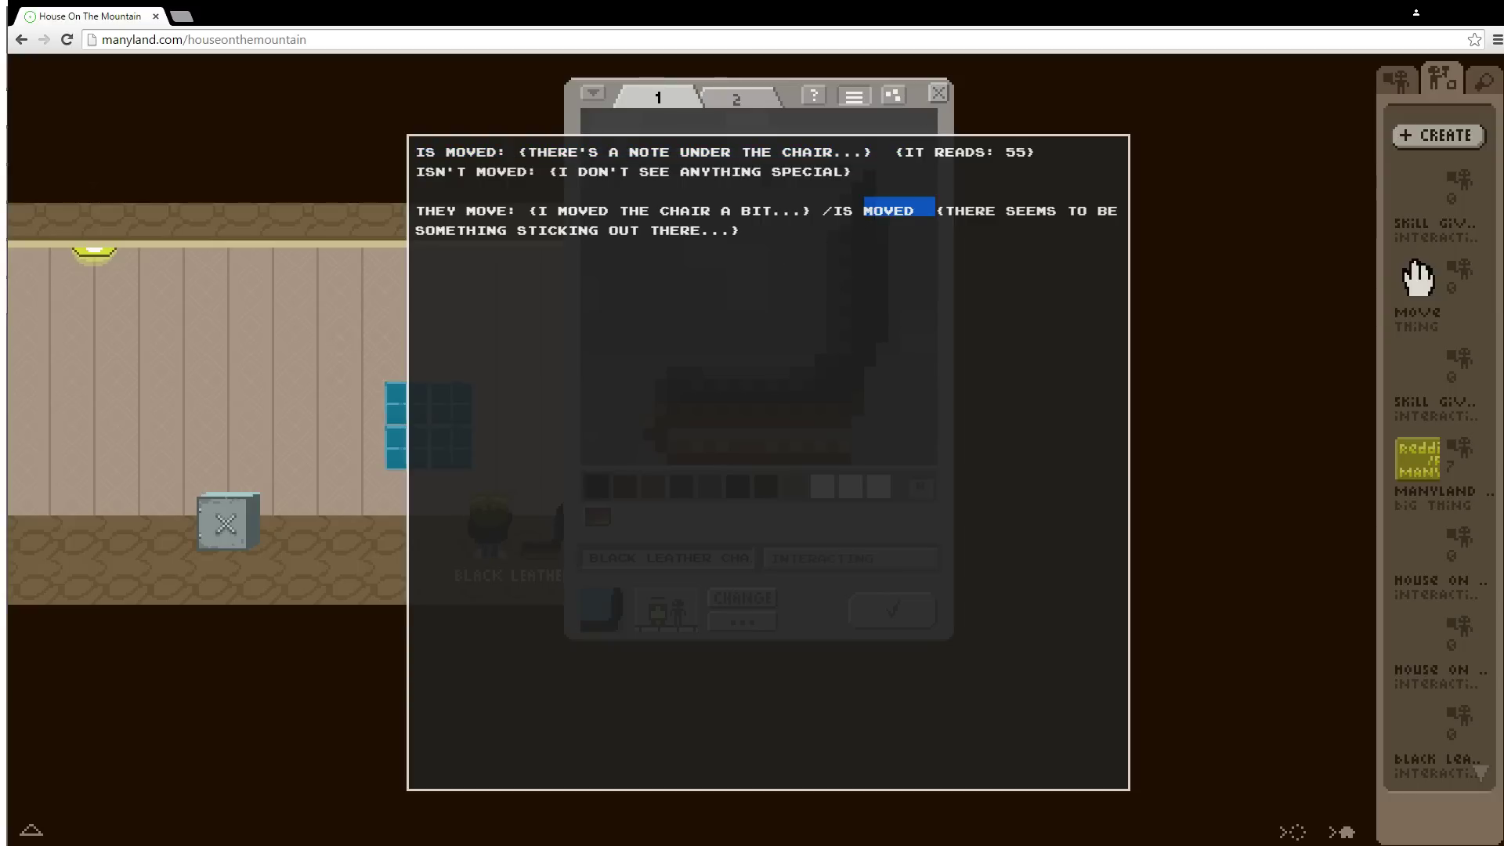
{"action": "key", "text": "Escape"}
- Step away from the chair, view the Move action in the avatar's action list, and close the list
{"action": "key", "text": "Left"}
{"action": "key", "text": "Down"}
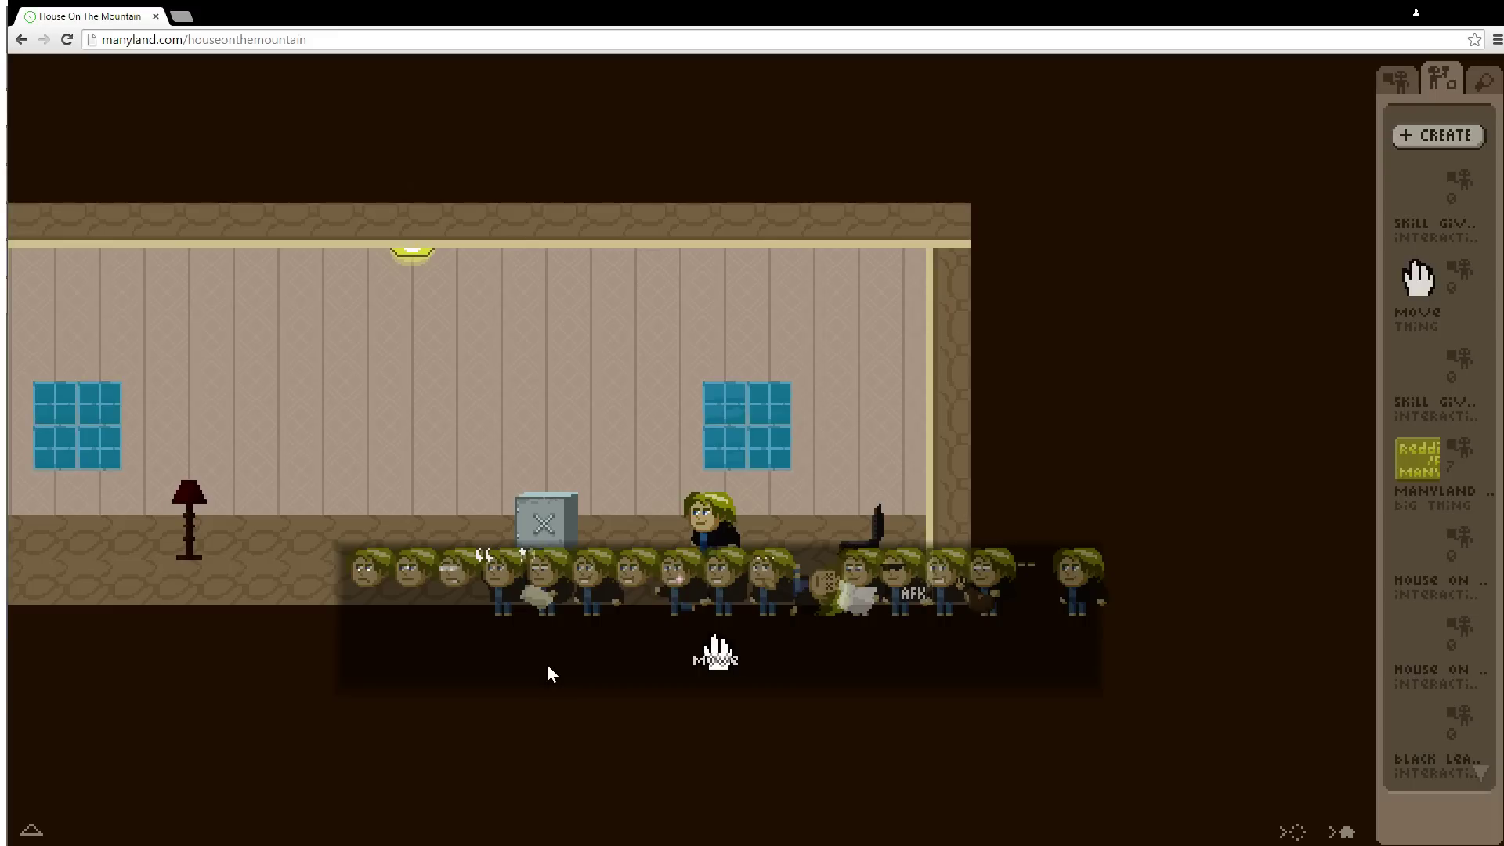
{"action": "key", "text": "Up"}
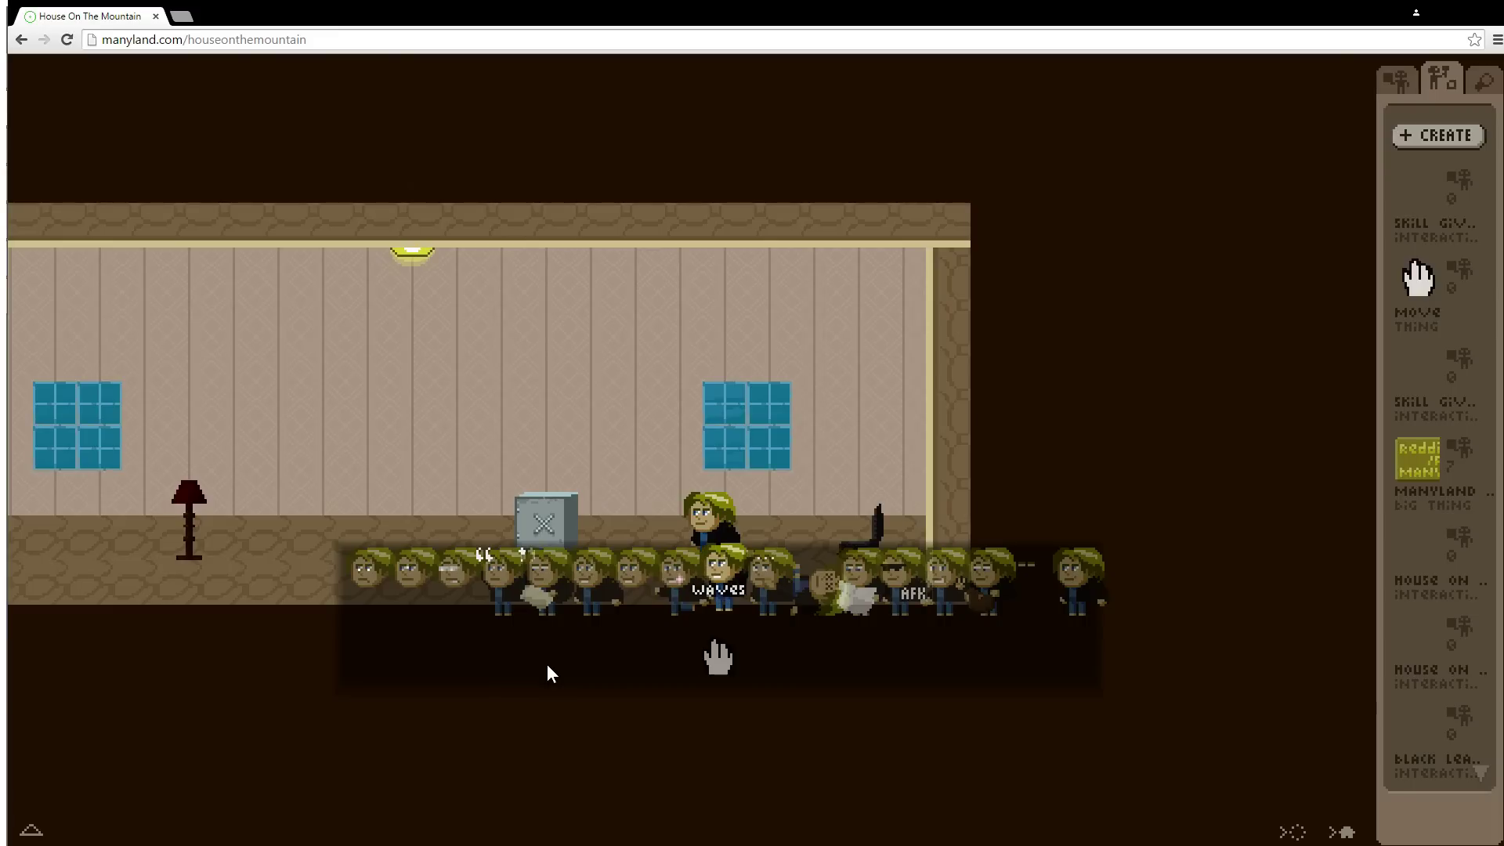
{"action": "key", "text": "Up"}
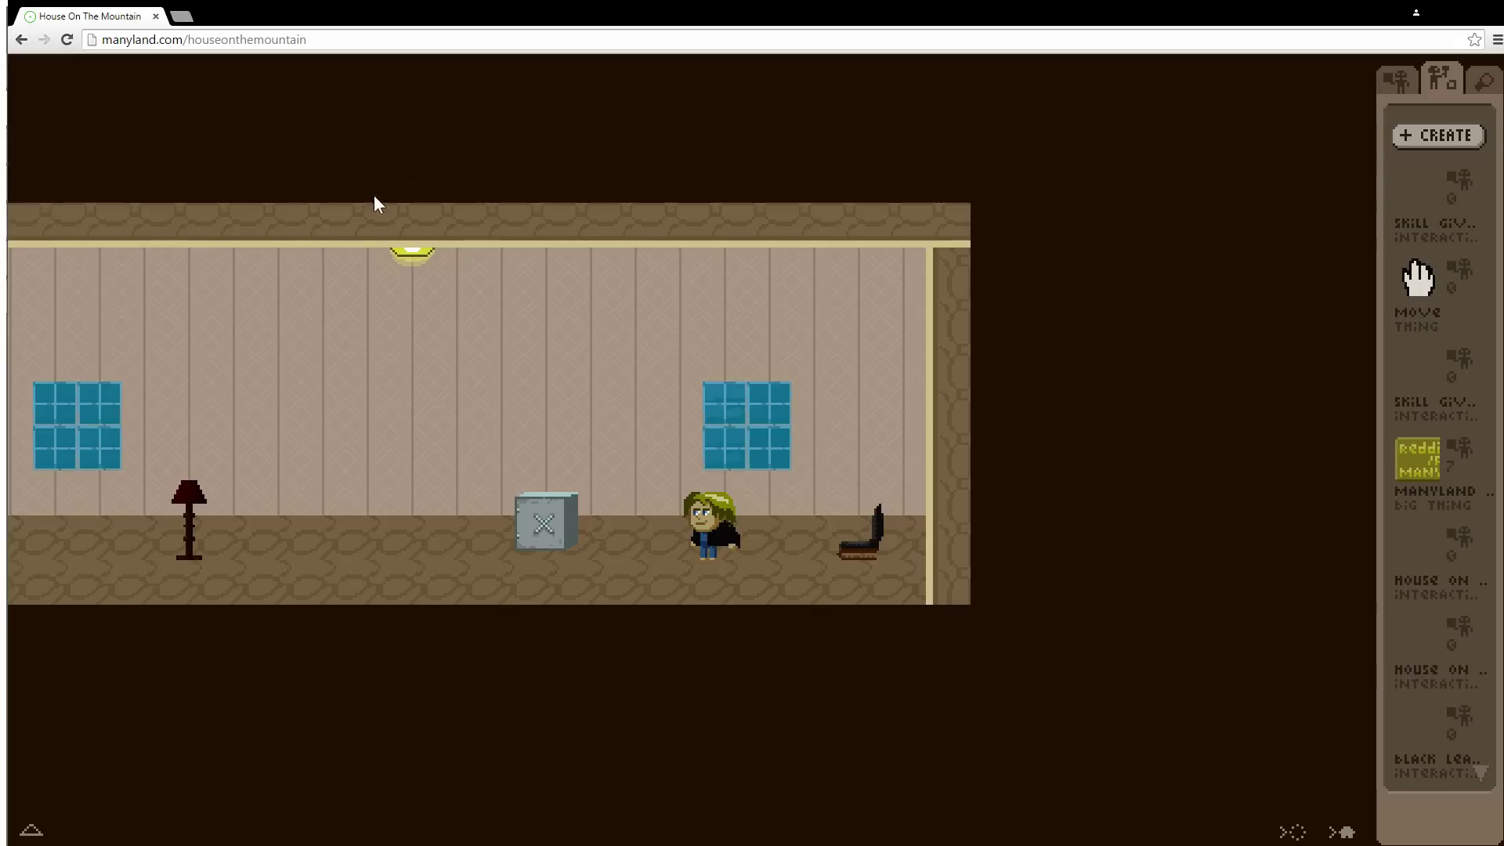
- Travel to the area manyland.com/helptown and climb the ladder to the building's upper floor
{"action": "double_click", "coordinate": [258, 47]}
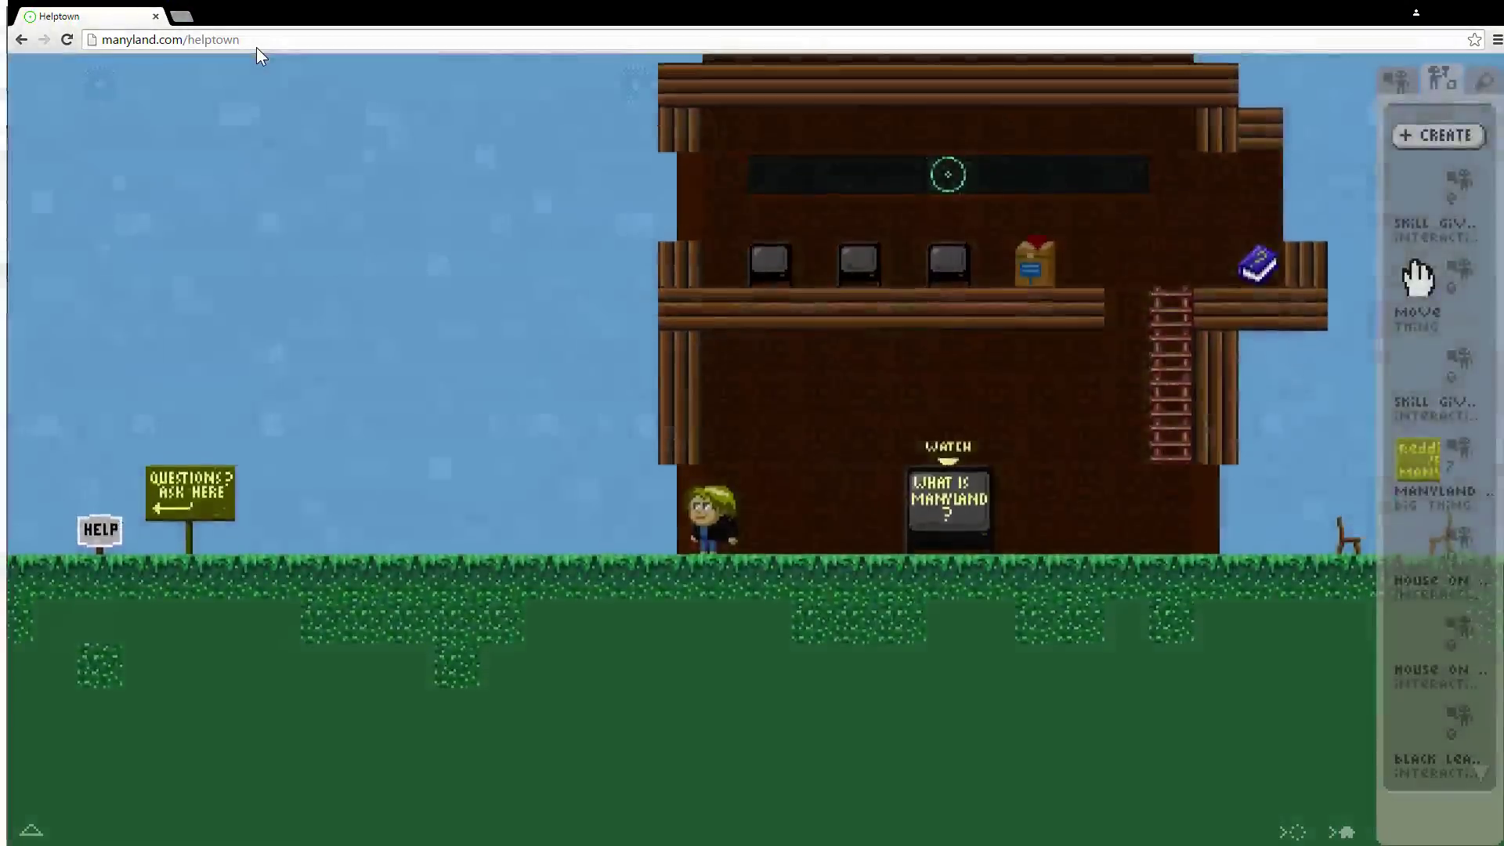
{"action": "key", "text": "Left"}
{"action": "key", "text": "Right"}
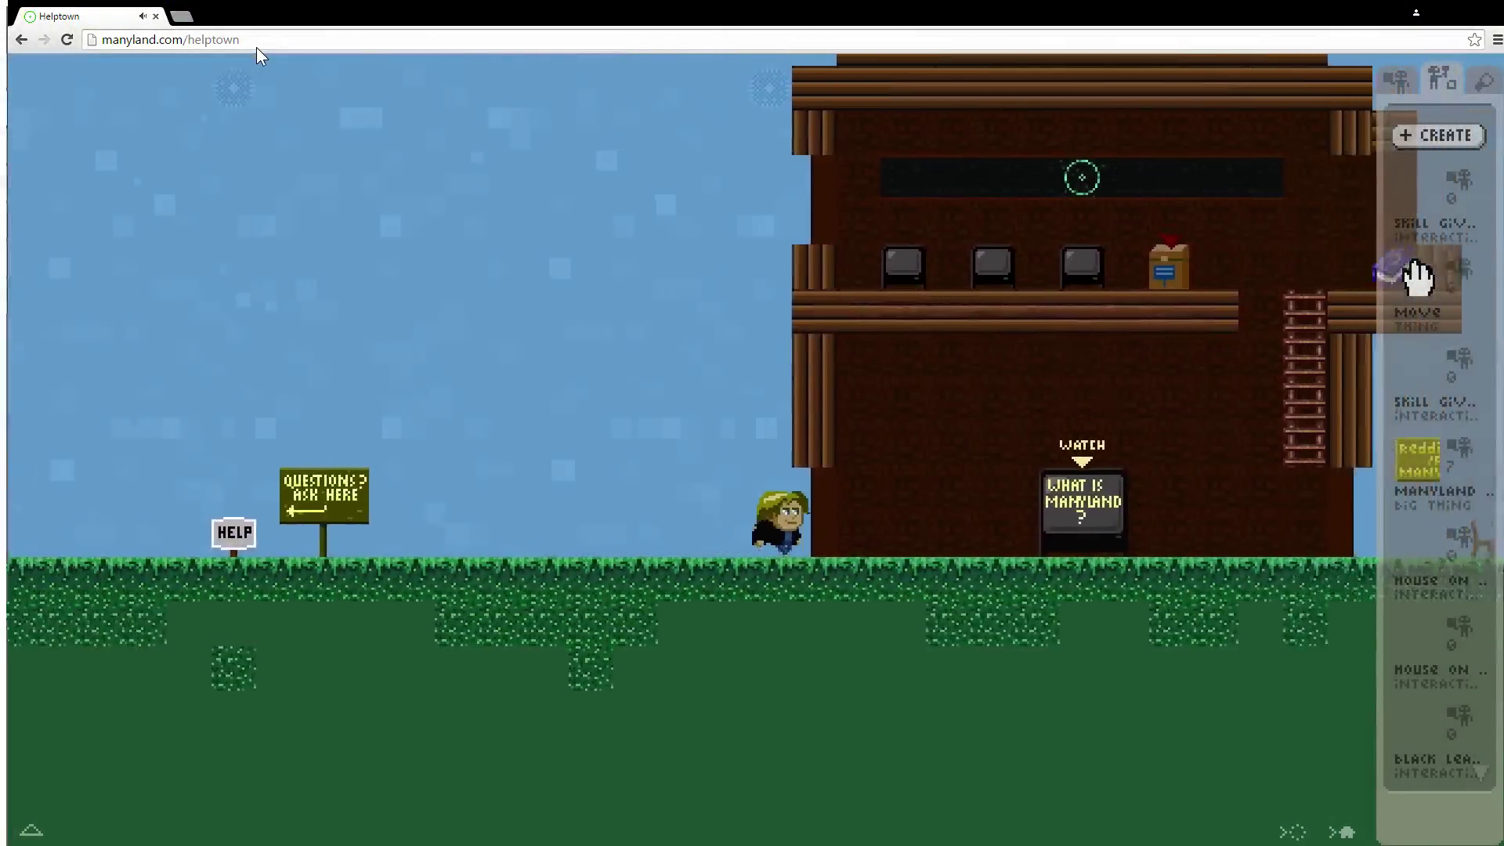
{"action": "key", "text": "Up"}
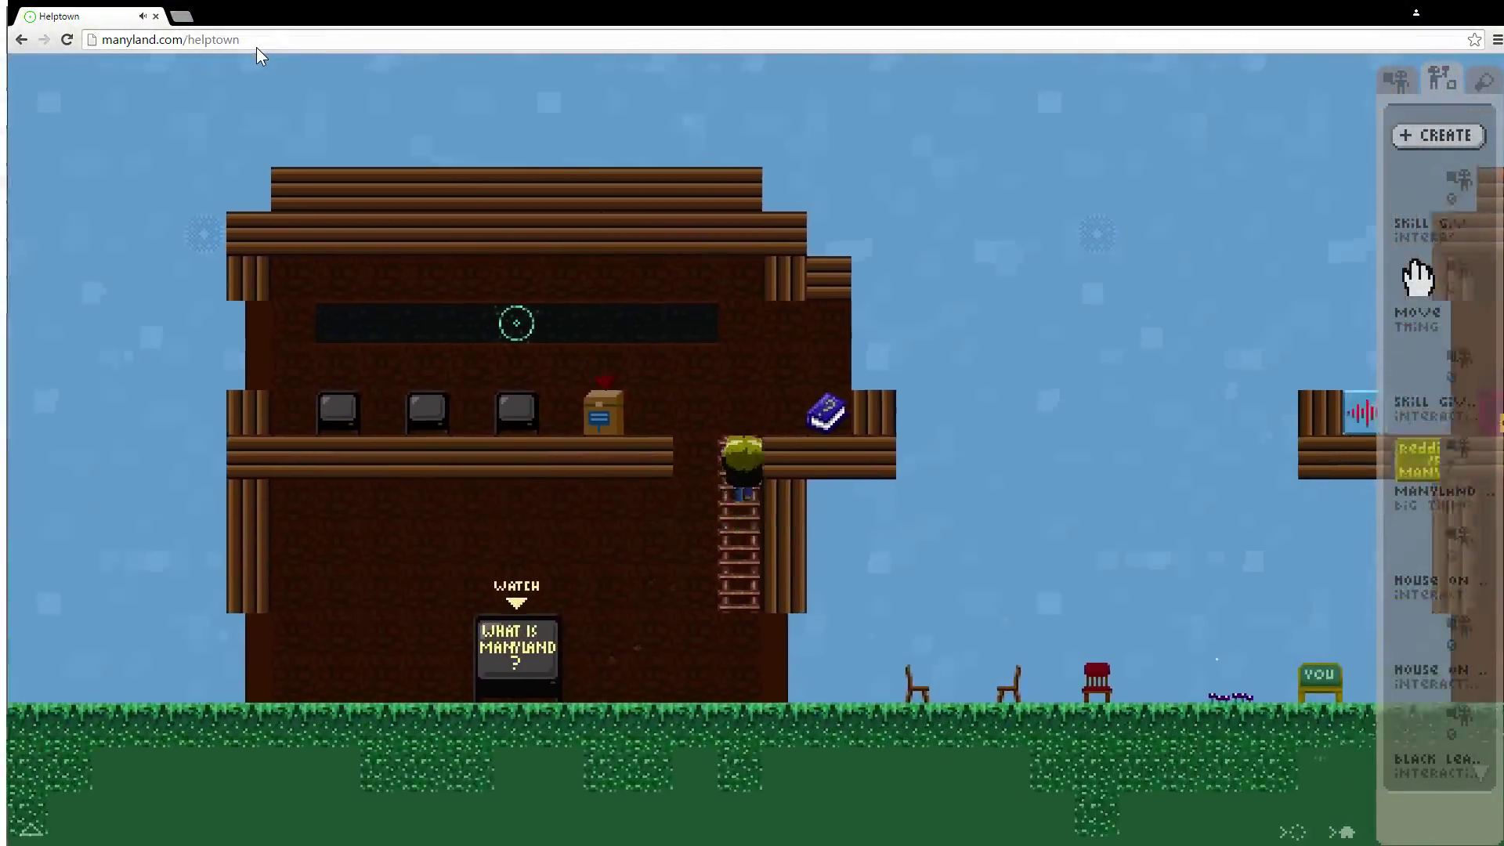
- Check the wooden box on the upper floor, view the Manyland Newcomers Help Board, and close it
{"action": "key", "text": "Left"}
{"action": "key", "text": "Down"}
{"action": "key", "text": "space"}
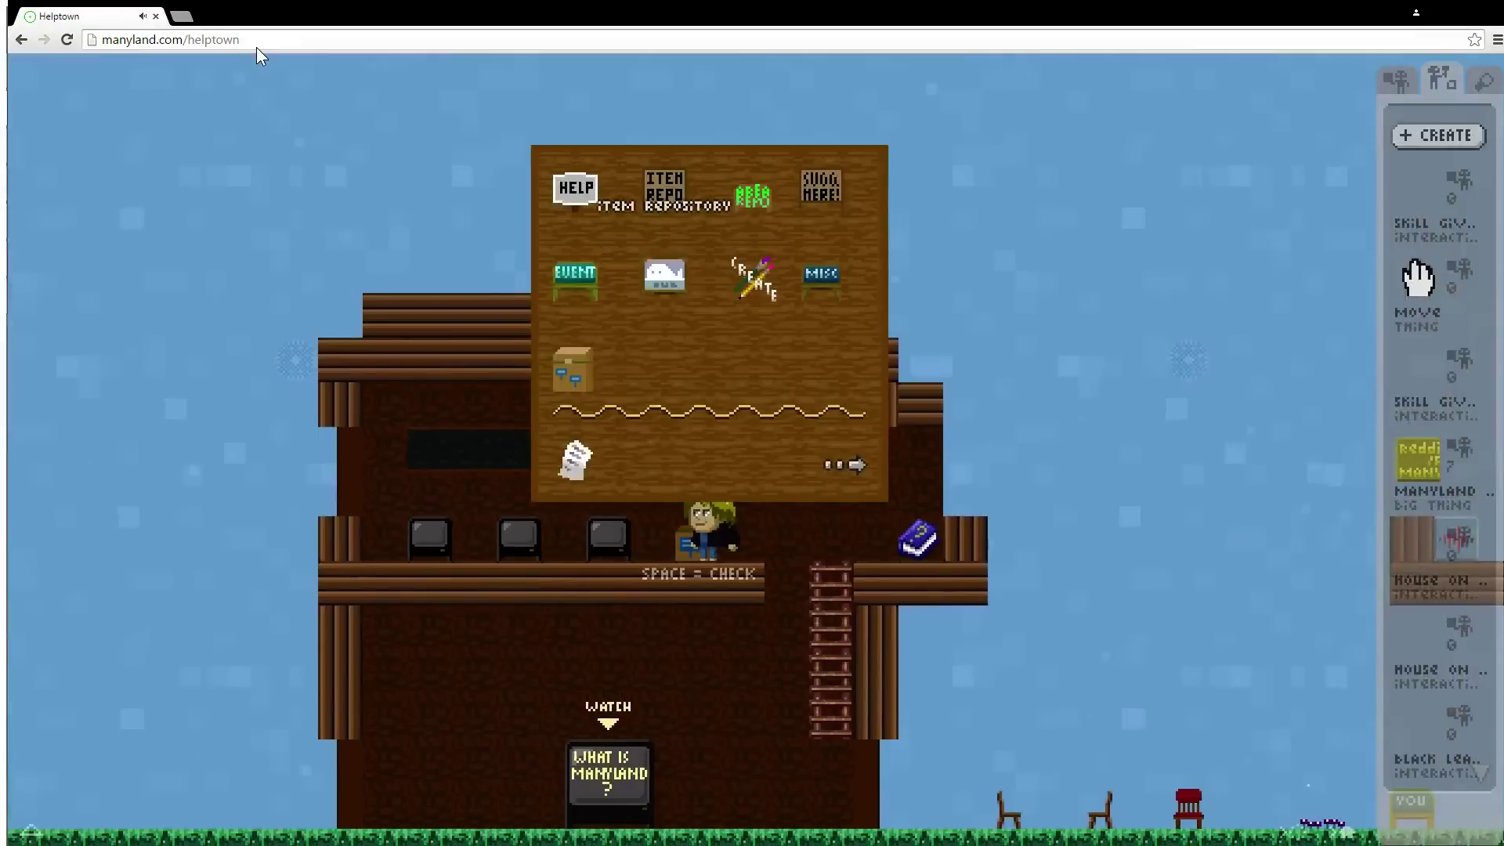
{"action": "left_click", "coordinate": [565, 193]}
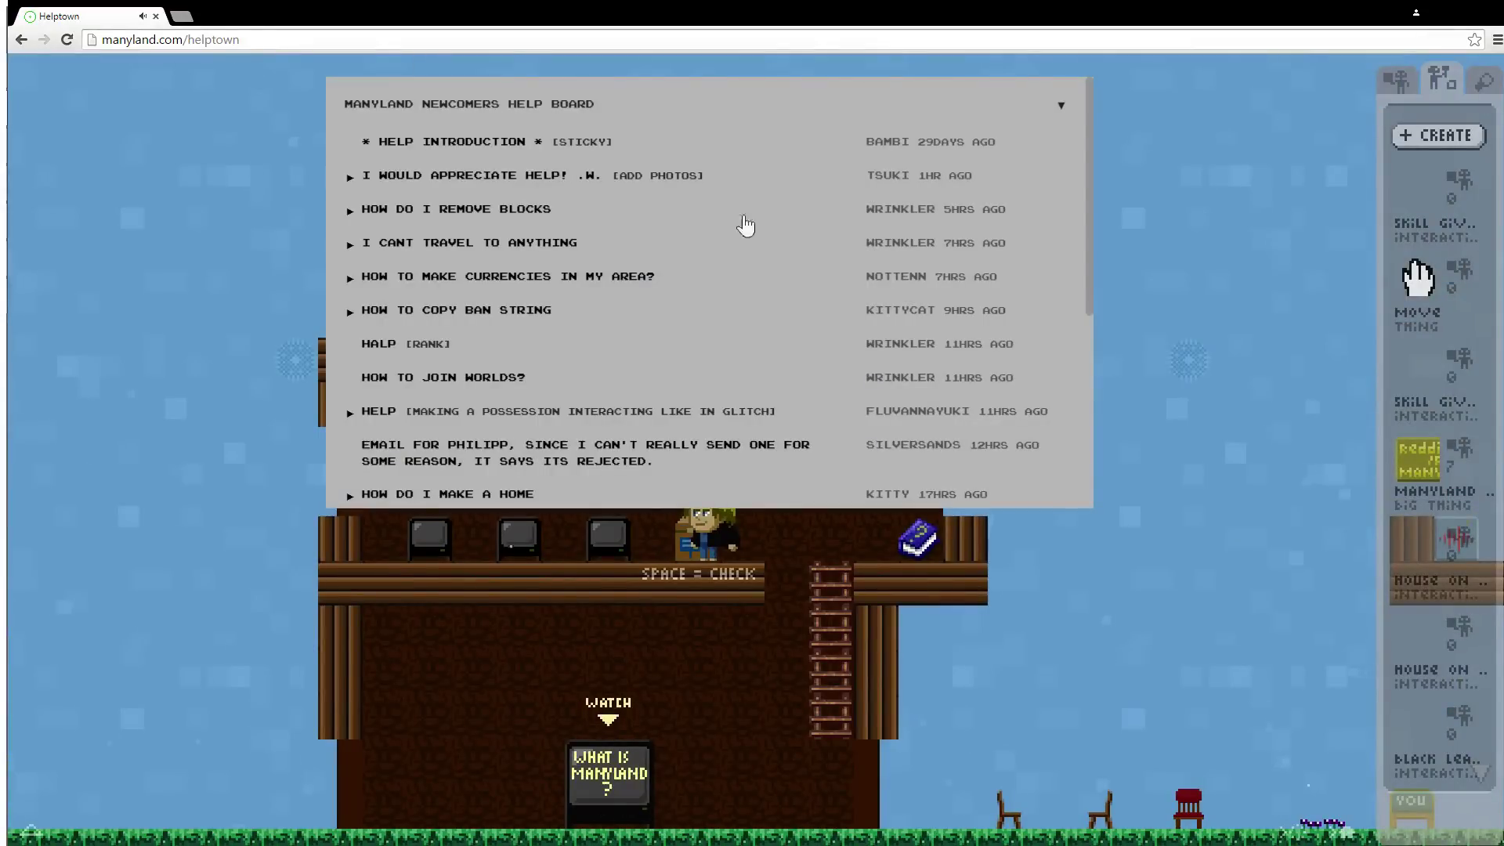
{"action": "left_click", "coordinate": [1193, 259]}
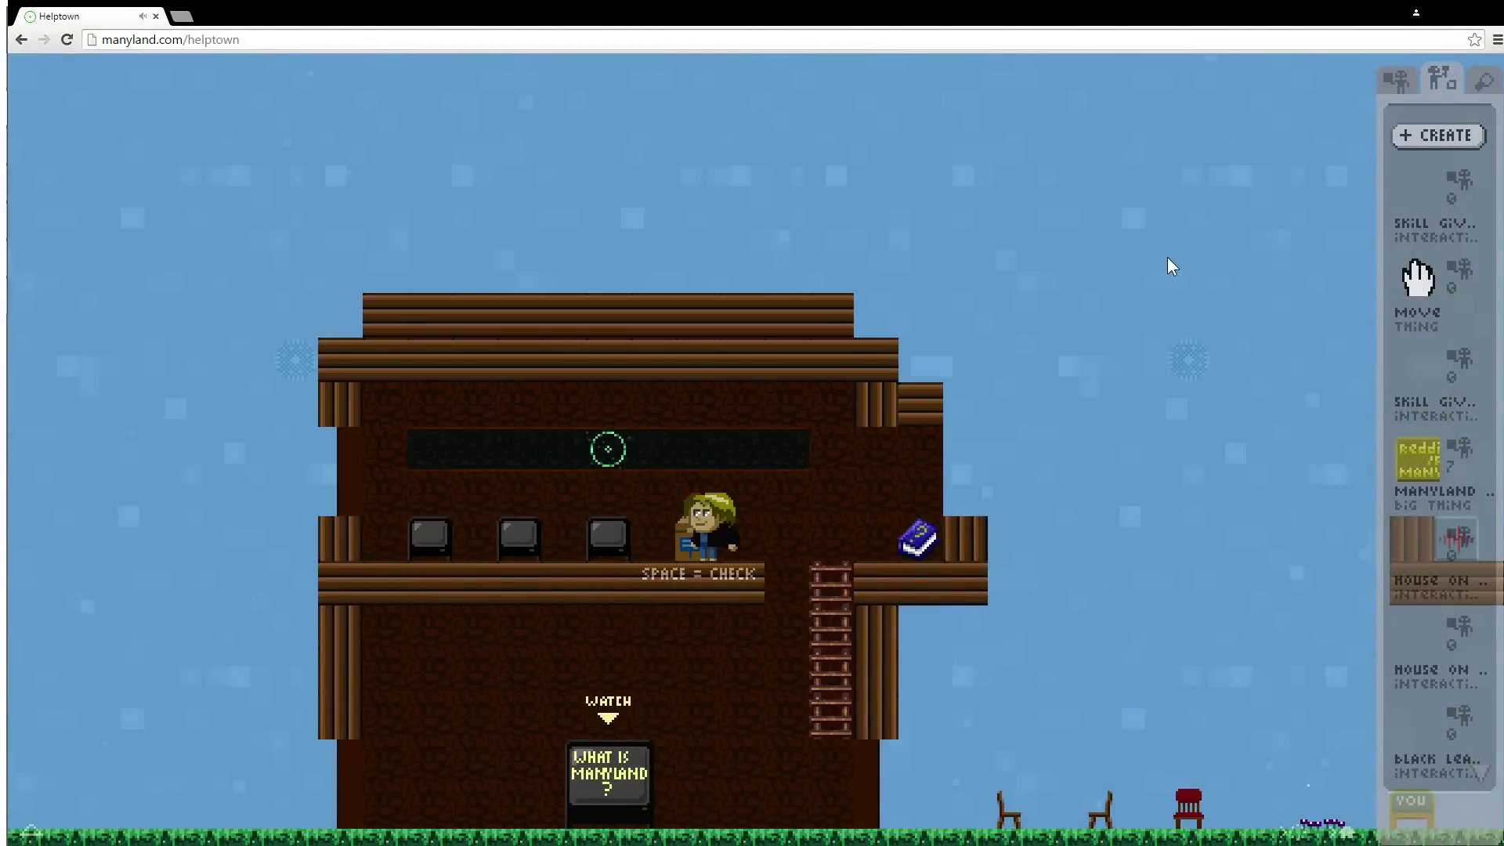
{"action": "key", "text": "Right"}
{"action": "key", "text": "Left"}
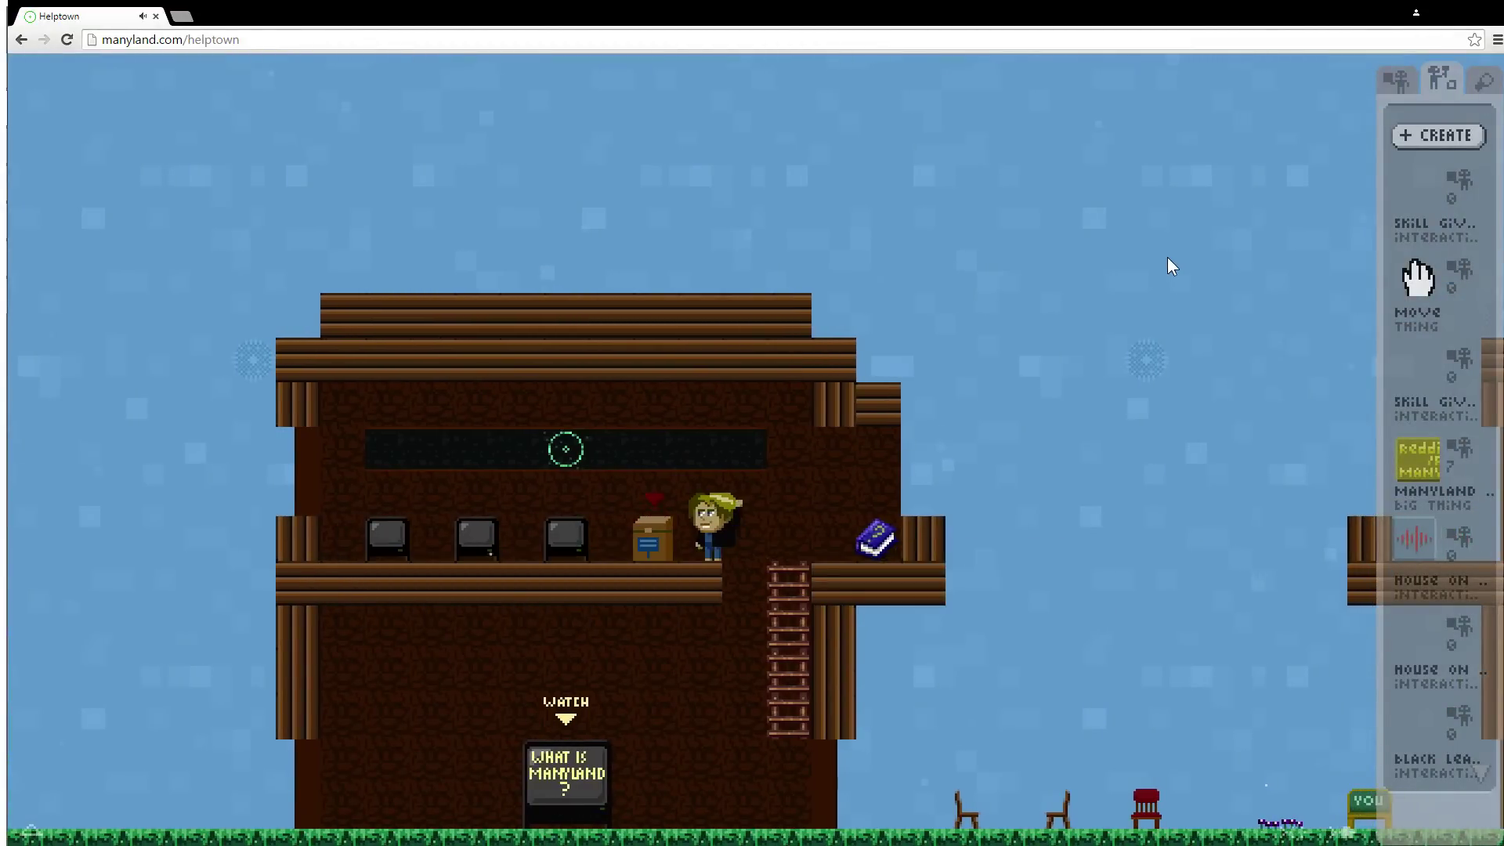